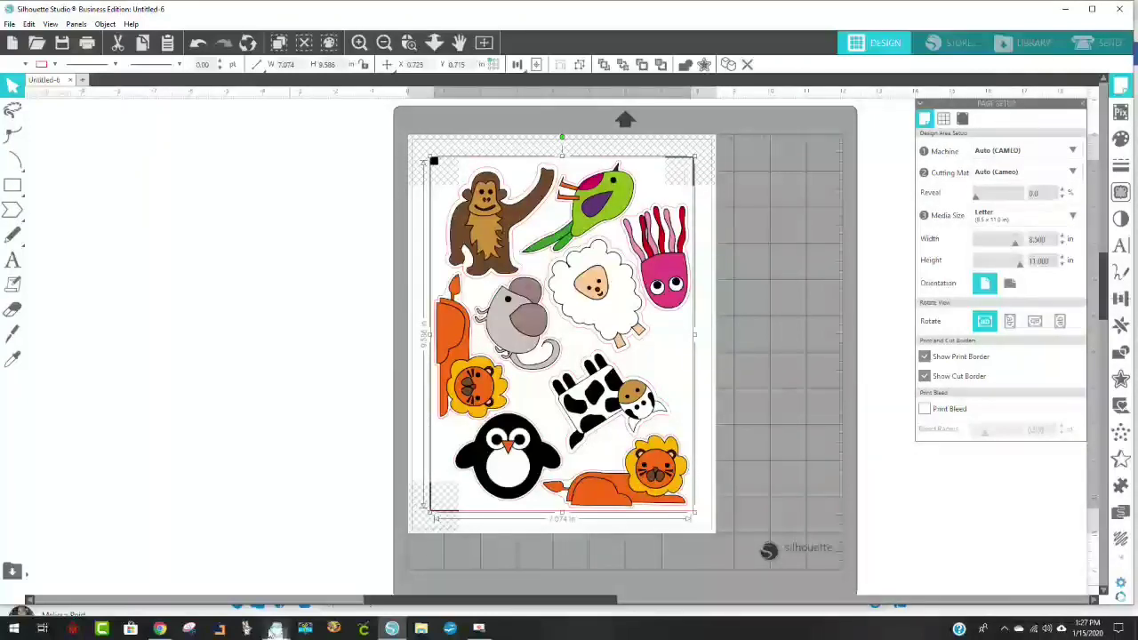
Step: Move the whole set of animal stickers off the page, far to the left of the mat, leaving the page empty
{"action": "mouse_move", "coordinate": [275, 629]}
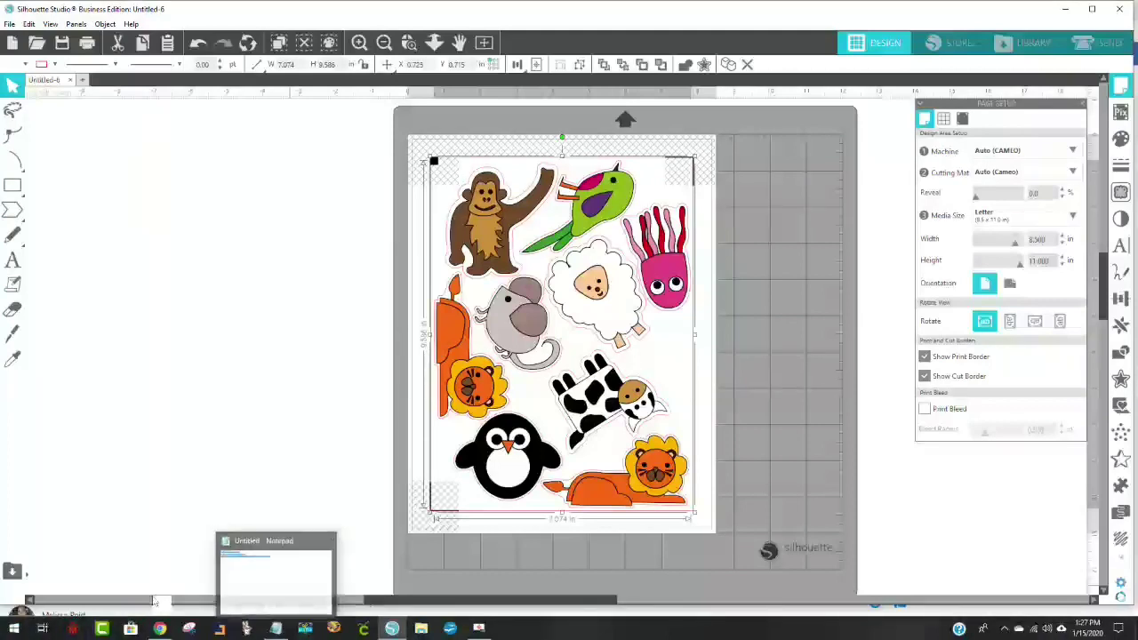
{"action": "left_click_drag", "start_coordinate": [495, 227], "coordinate": [506, 263]}
{"action": "left_click_drag", "start_coordinate": [610, 259], "coordinate": [770, 207]}
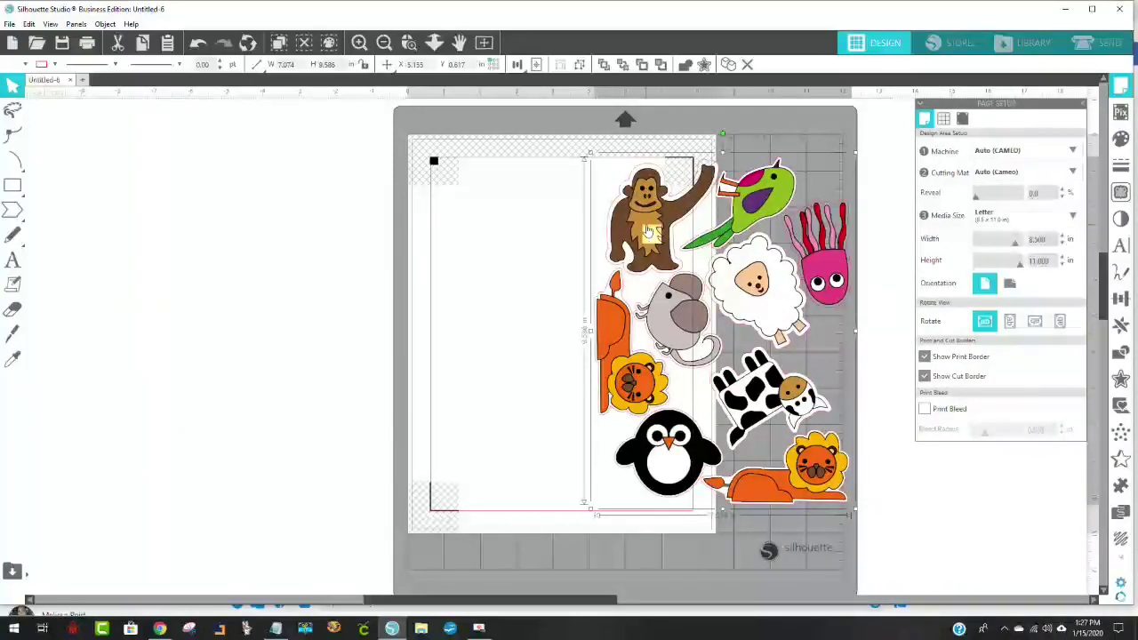
{"action": "left_click_drag", "start_coordinate": [657, 229], "coordinate": [17, 203]}
{"action": "left_click", "coordinate": [12, 209]}
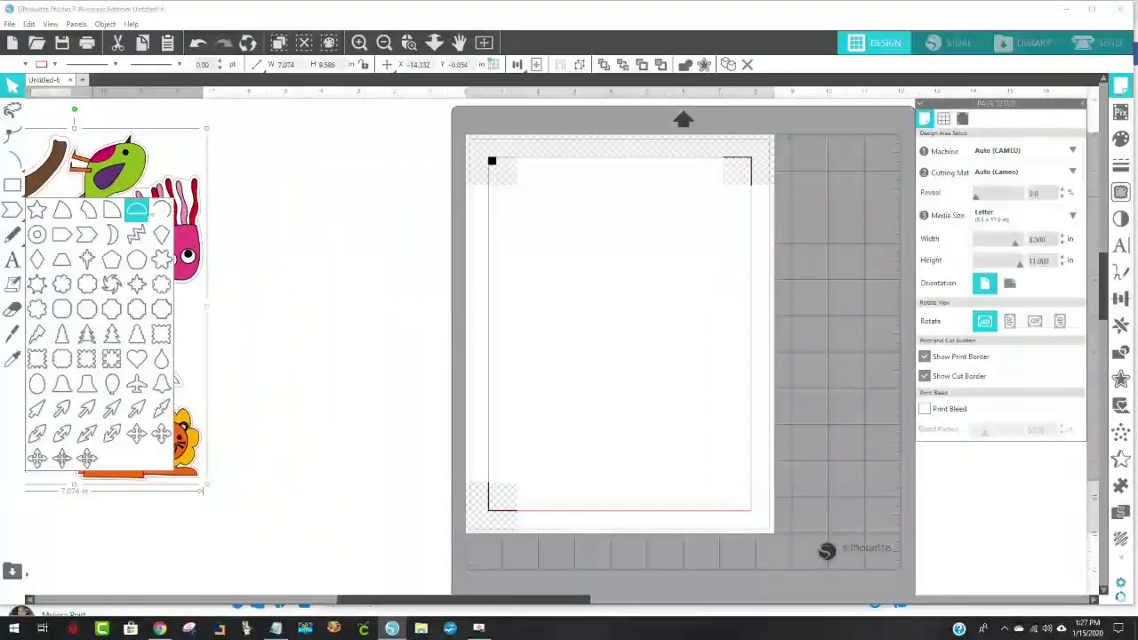
{"action": "left_click_drag", "start_coordinate": [249, 238], "coordinate": [4, 265]}
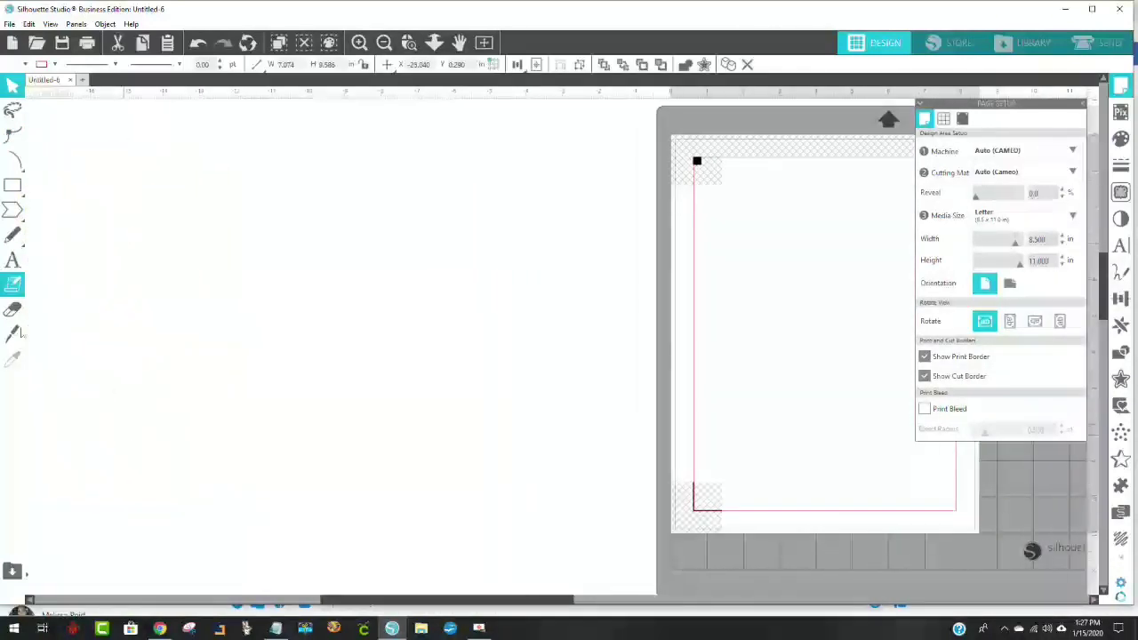
{"action": "left_click", "coordinate": [185, 600]}
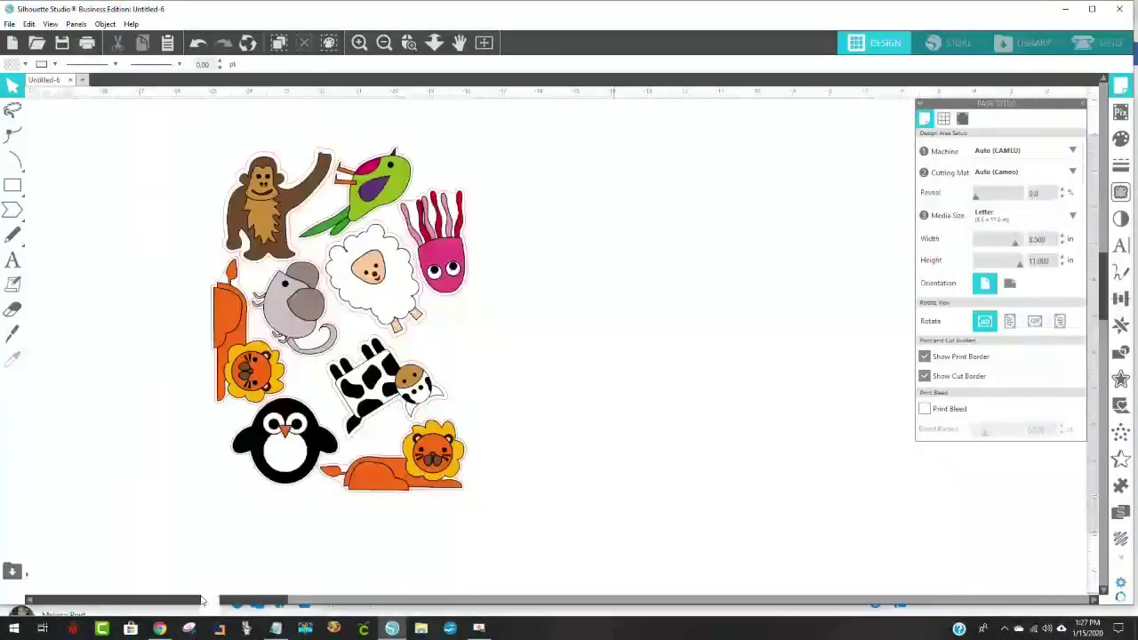
{"action": "left_click_drag", "start_coordinate": [201, 605], "coordinate": [564, 618]}
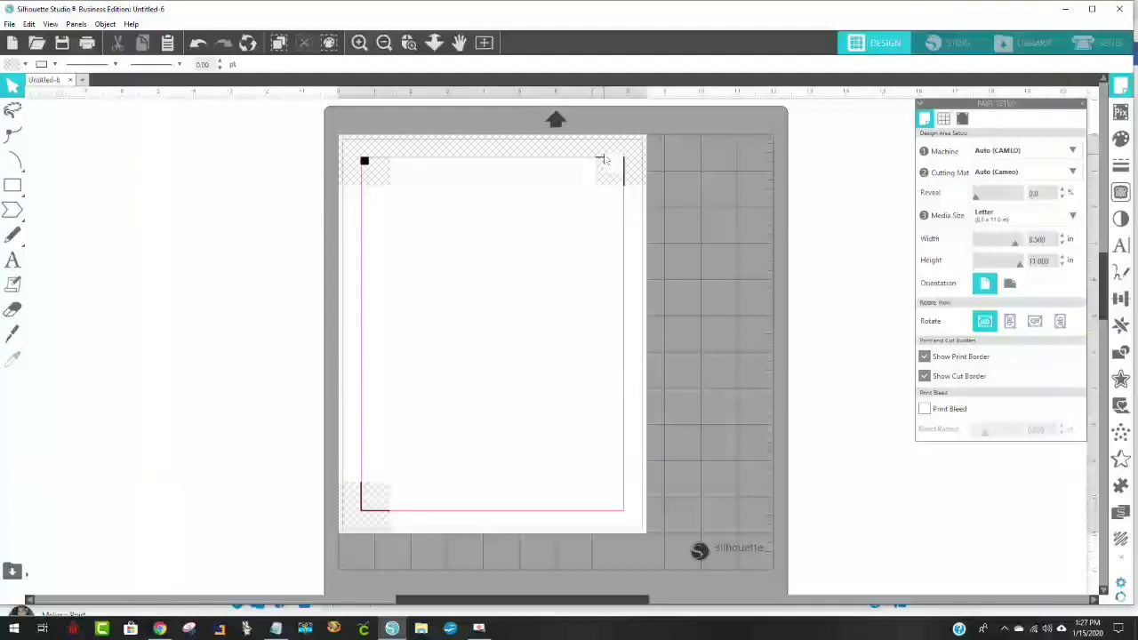
Step: Switch the media size to Auto (12x12) and set it back to Letter
{"action": "left_click", "coordinate": [1122, 87]}
{"action": "left_click", "coordinate": [1121, 87]}
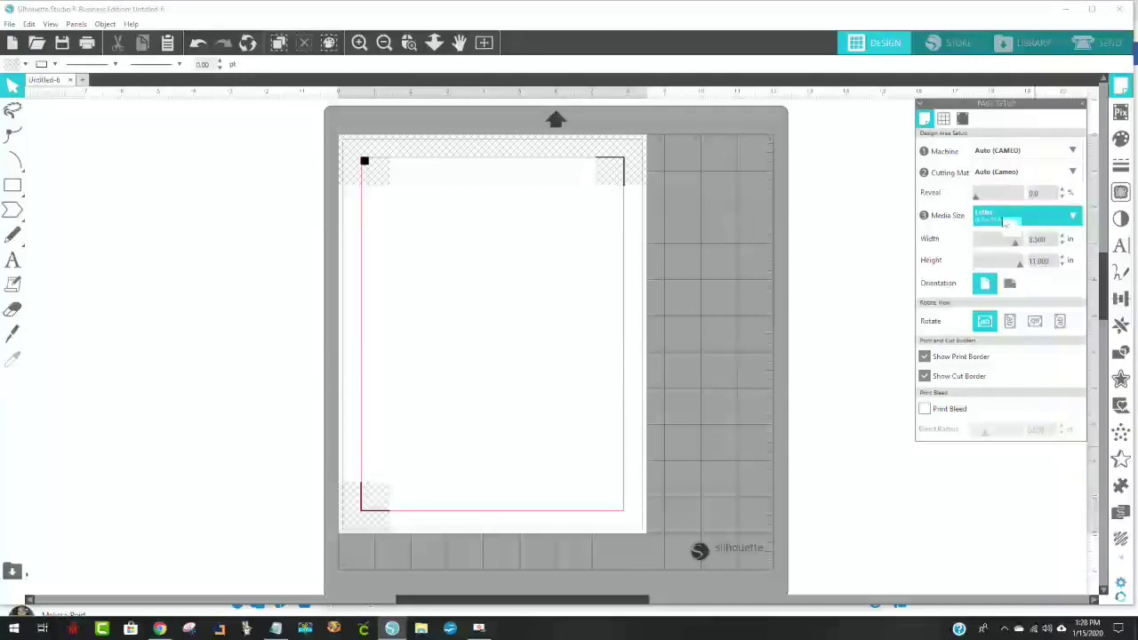
{"action": "left_click", "coordinate": [1074, 218]}
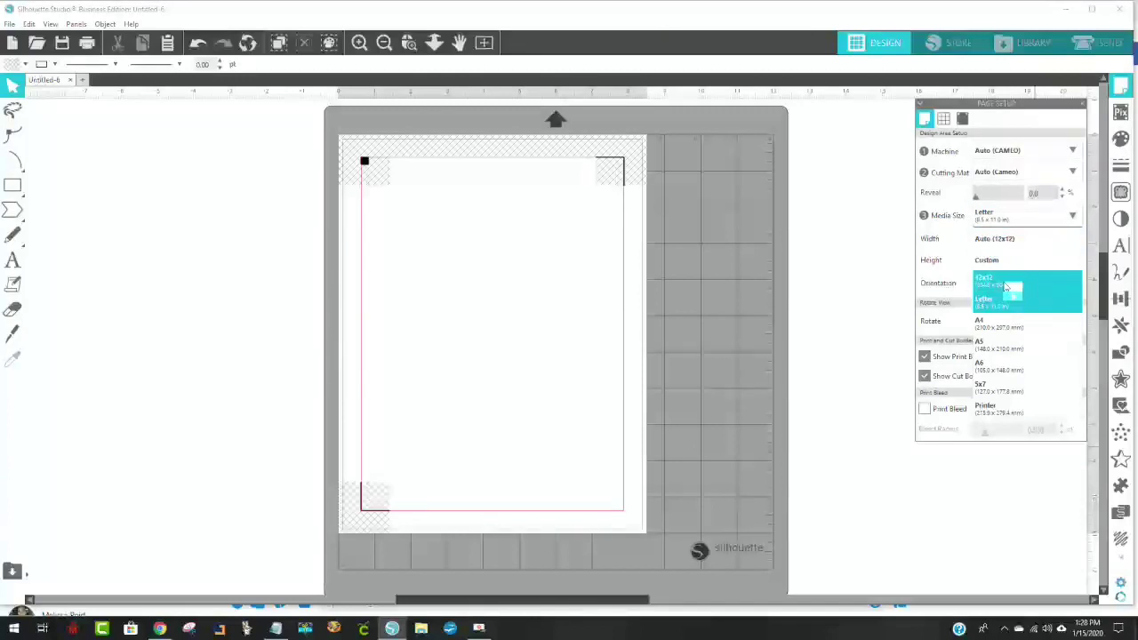
{"action": "left_click", "coordinate": [1004, 242]}
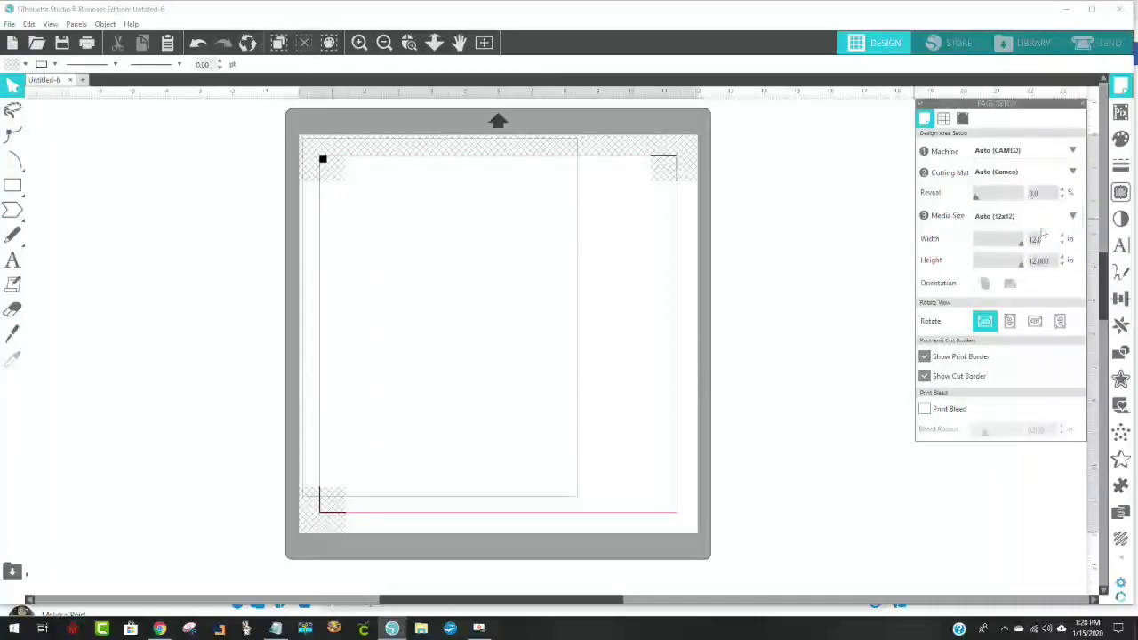
{"action": "left_click", "coordinate": [1071, 219]}
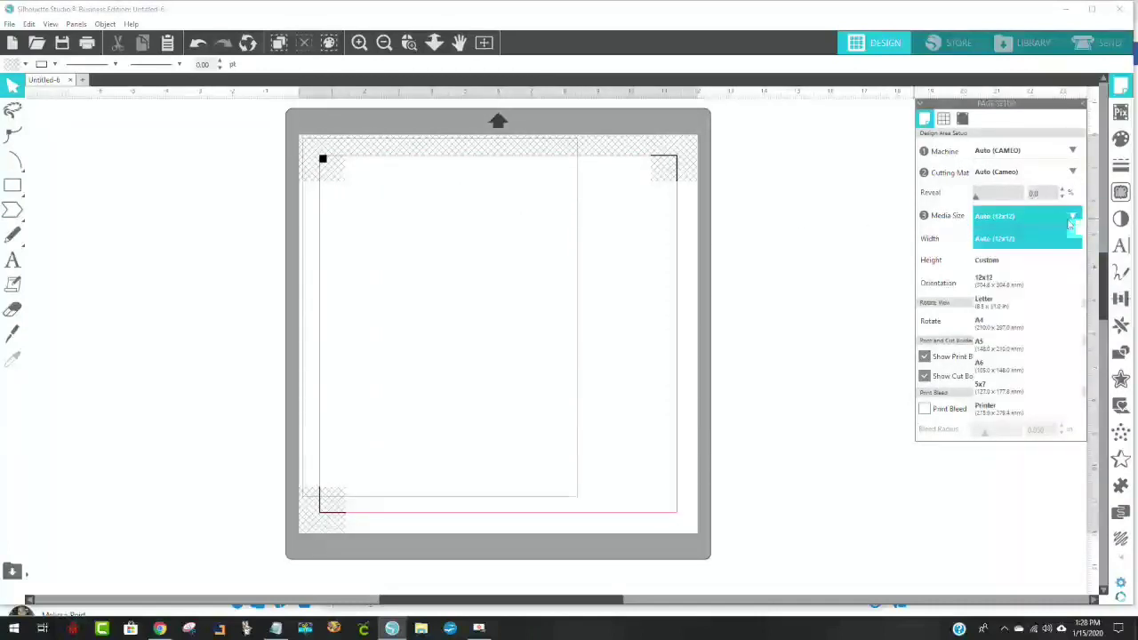
{"action": "left_click", "coordinate": [990, 302]}
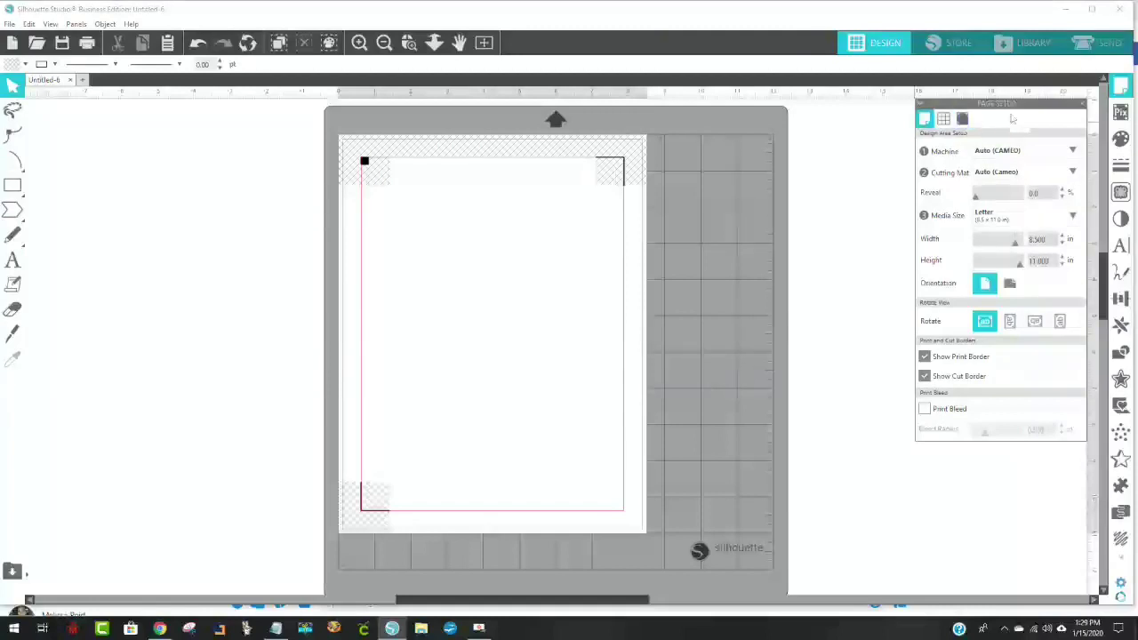
Step: Turn the registration marks off and back on
{"action": "left_click", "coordinate": [963, 119]}
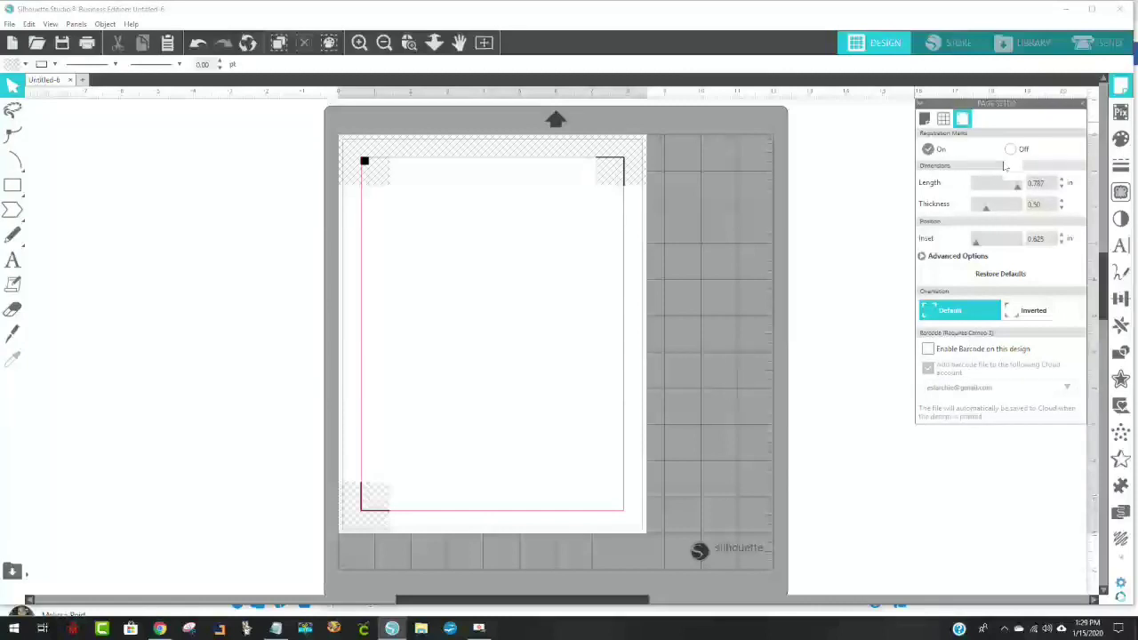
{"action": "left_click", "coordinate": [1010, 150]}
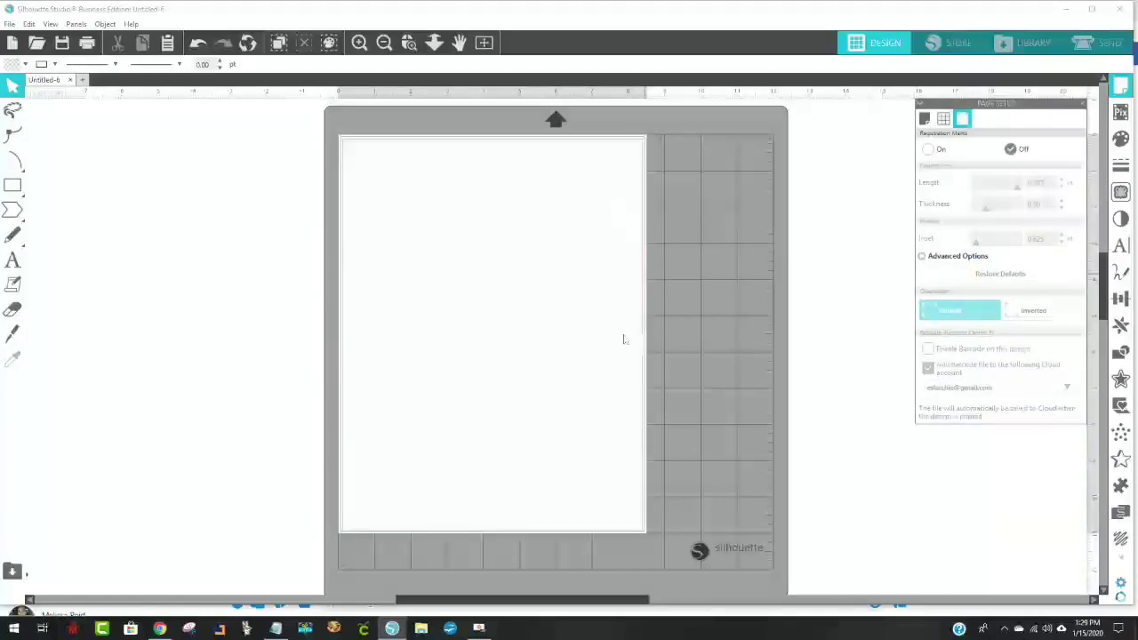
{"action": "left_click", "coordinate": [927, 150]}
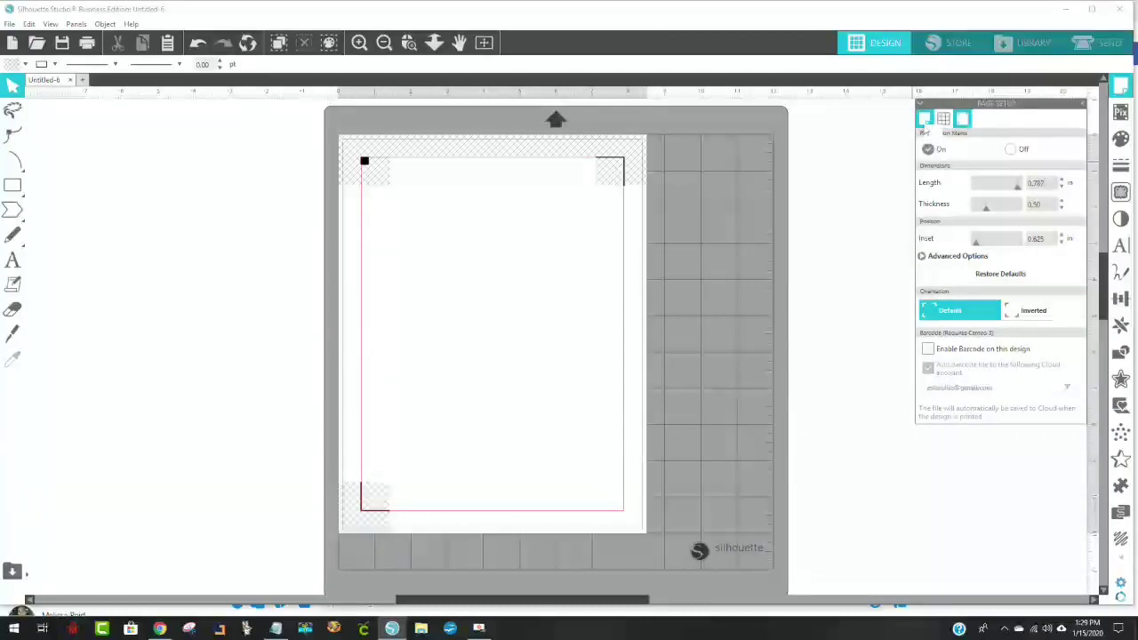
Step: Hide the print border and cut border in the page setup, and show both again
{"action": "left_click", "coordinate": [926, 121]}
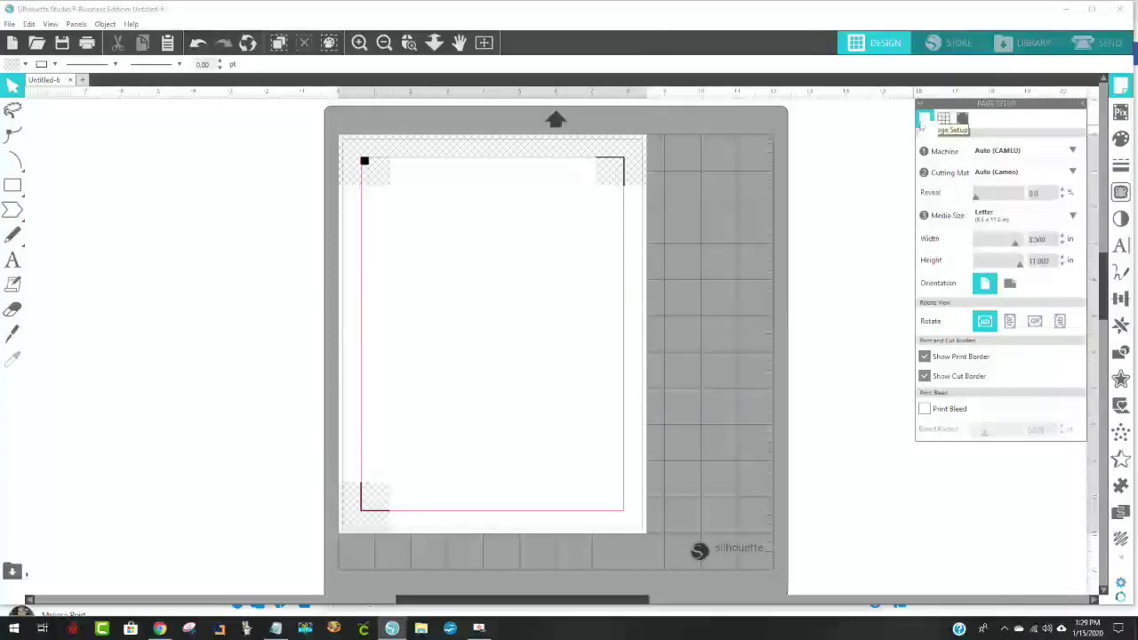
{"action": "left_click", "coordinate": [924, 356]}
{"action": "left_click", "coordinate": [923, 376]}
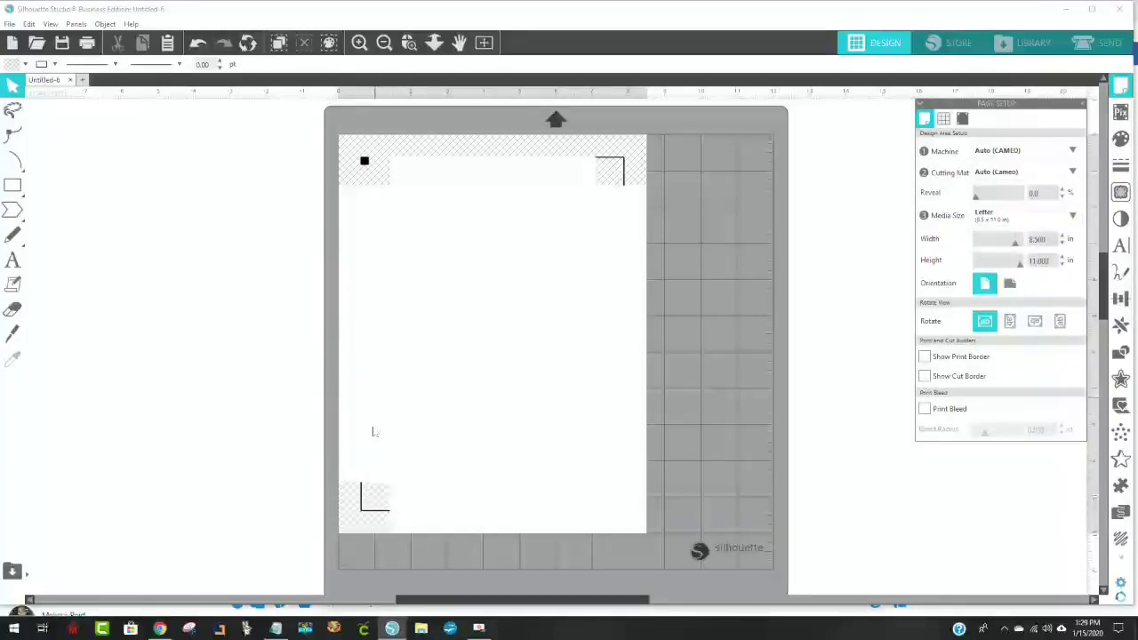
{"action": "left_click", "coordinate": [925, 375]}
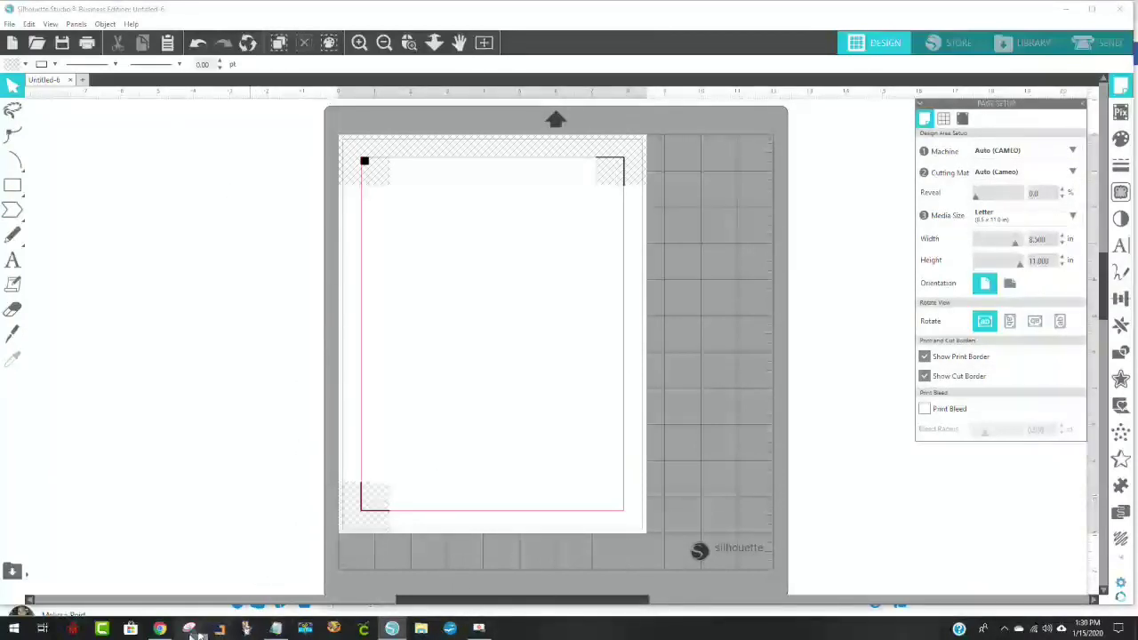
Step: Switch to Chrome and look over the Alphabet animals graphics product page on Design Bundles
{"action": "left_click", "coordinate": [160, 630]}
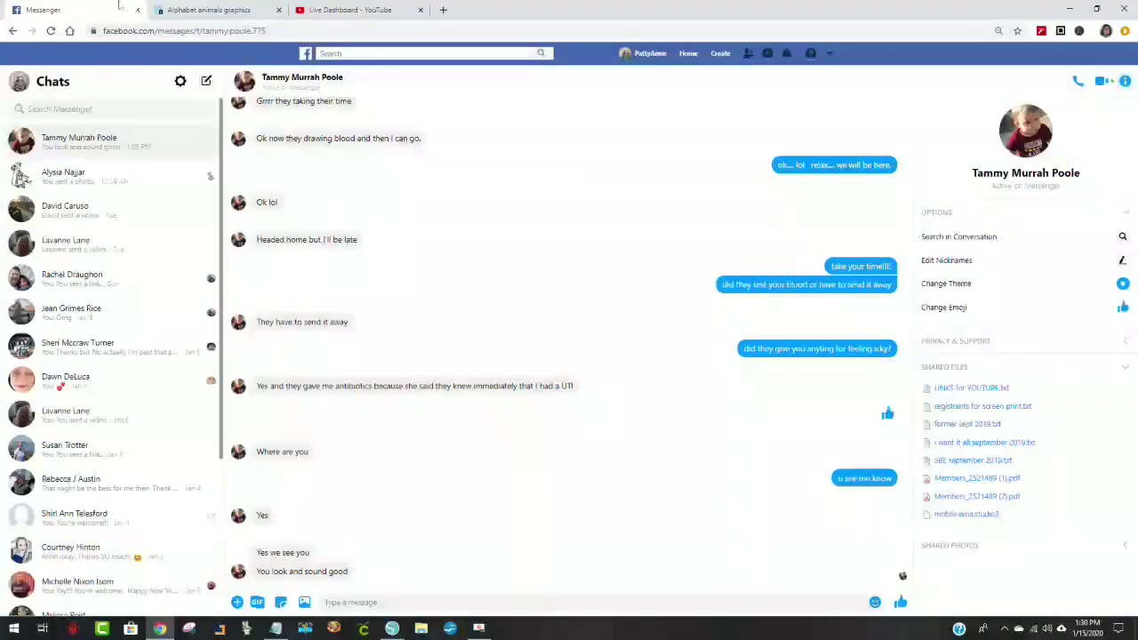
{"action": "left_click", "coordinate": [275, 8]}
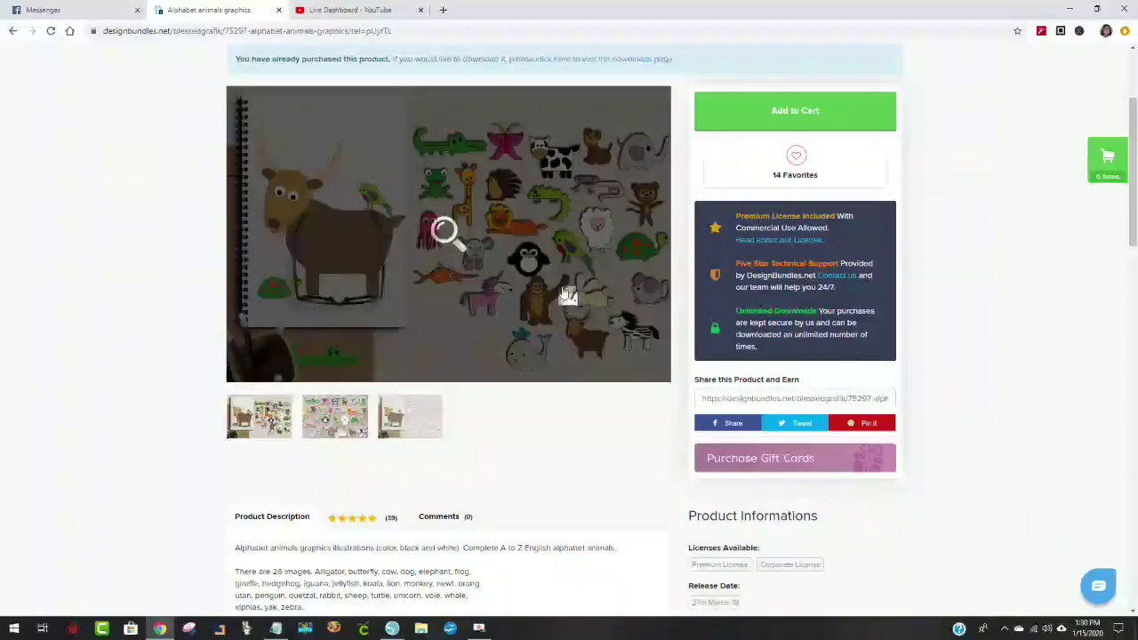
{"action": "scroll", "coordinate": [786, 293], "scroll_direction": "up", "scroll_amount": 2}
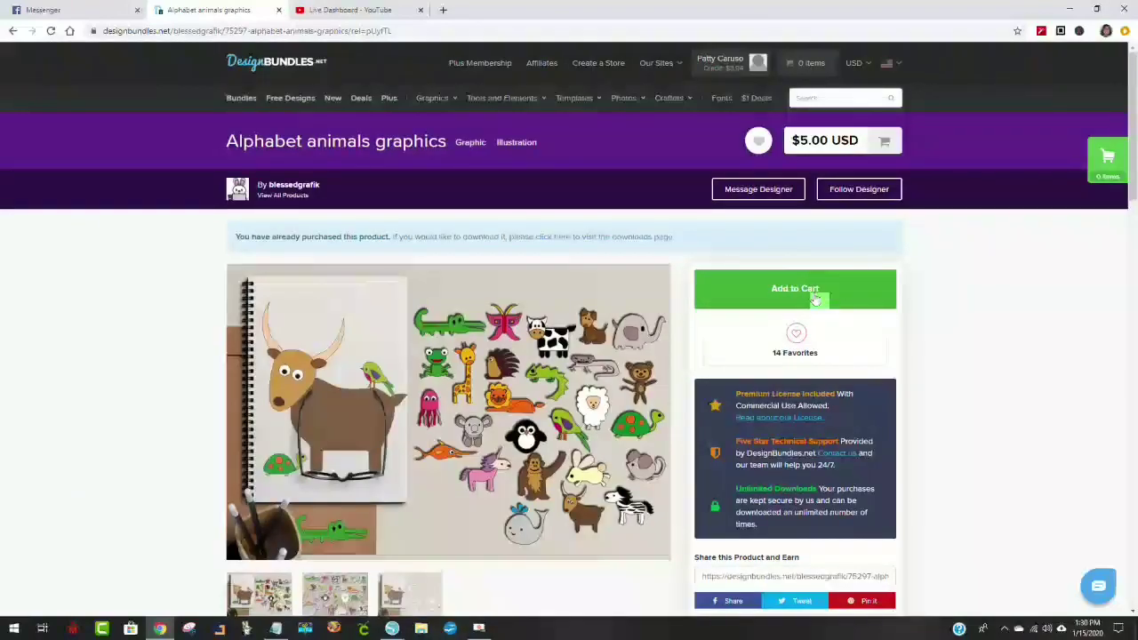
{"action": "scroll", "coordinate": [444, 404], "scroll_direction": "down", "scroll_amount": 1}
{"action": "scroll", "coordinate": [563, 373], "scroll_direction": "down", "scroll_amount": 2}
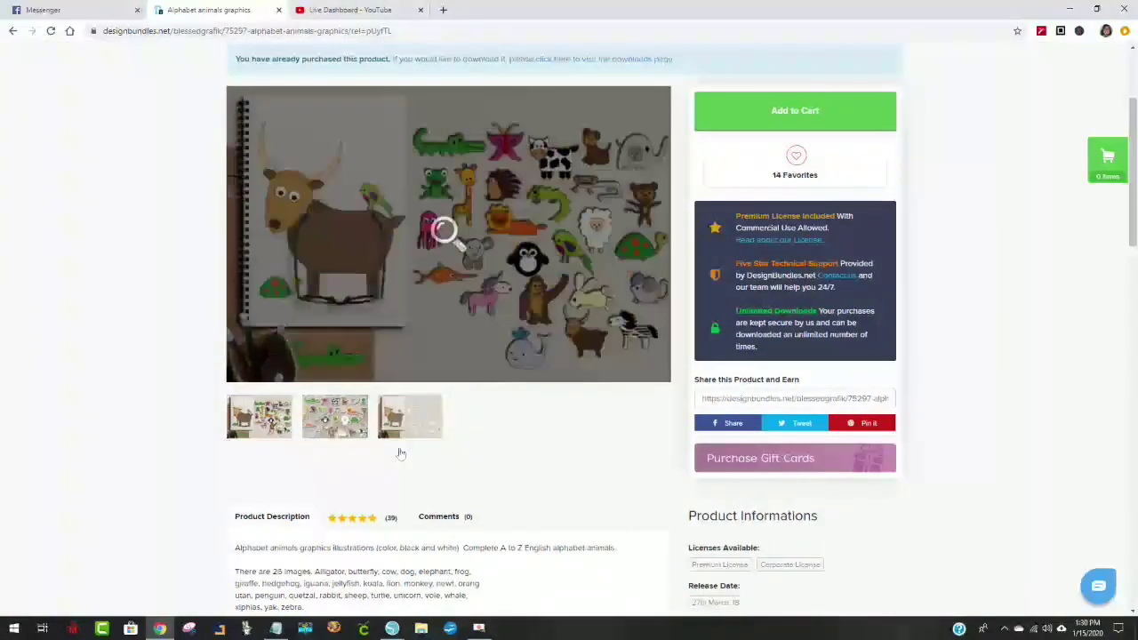
Step: Return to Silhouette Studio, merge the turtle PNG SimpleAlphabetAnimals (22) into the design, and move it partly off the page's left edge
{"action": "left_click", "coordinate": [391, 628]}
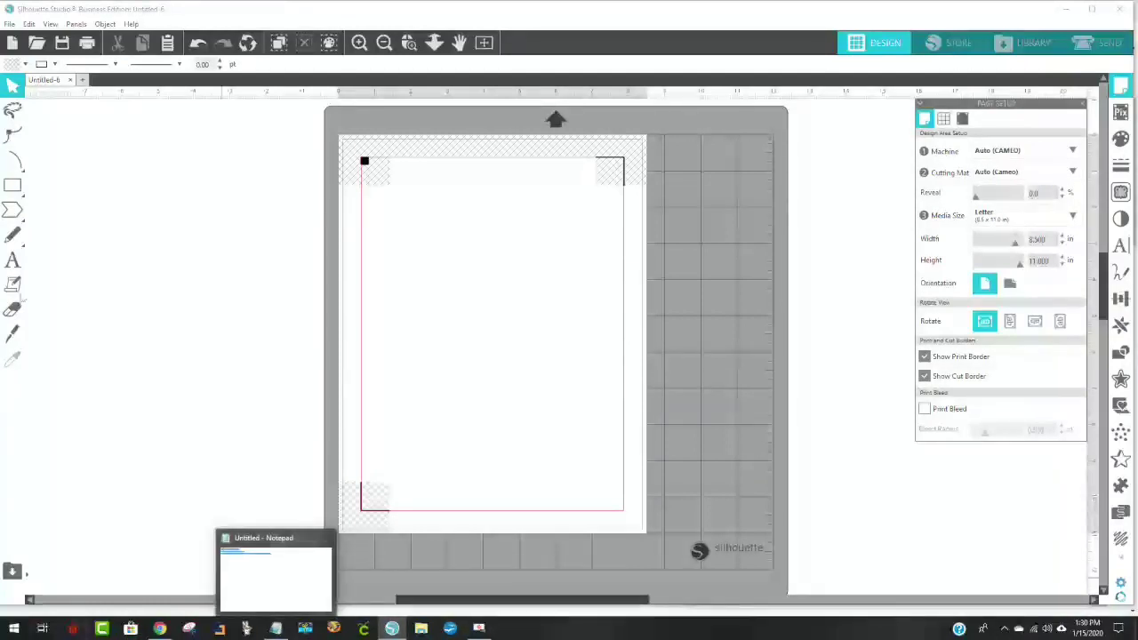
{"action": "left_click", "coordinate": [14, 115]}
{"action": "left_click", "coordinate": [9, 24]}
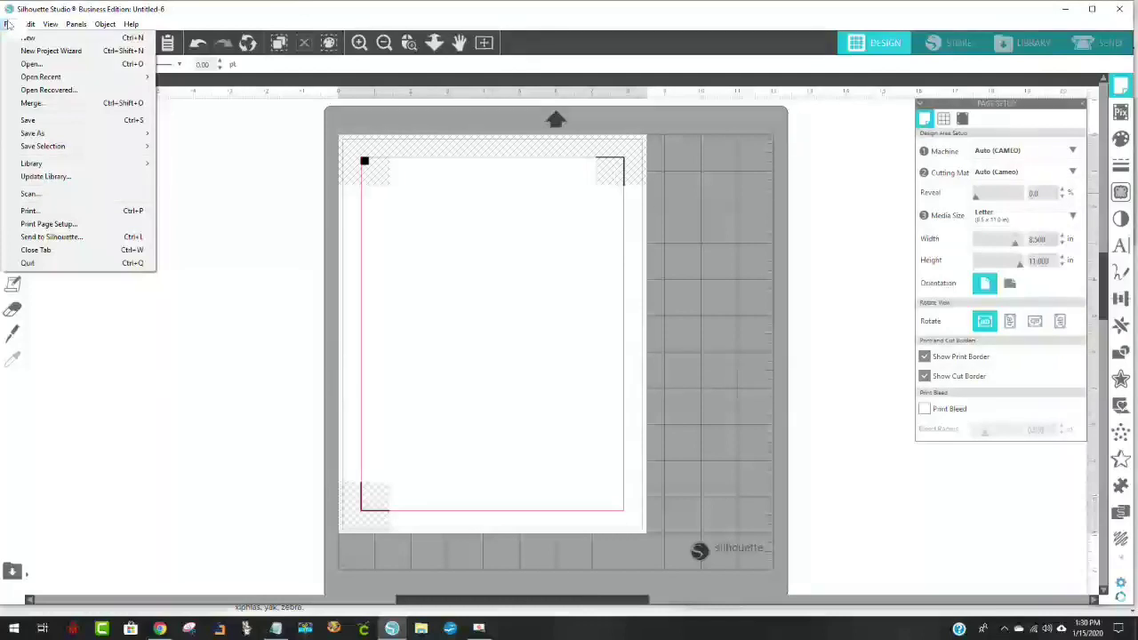
{"action": "left_click", "coordinate": [40, 104]}
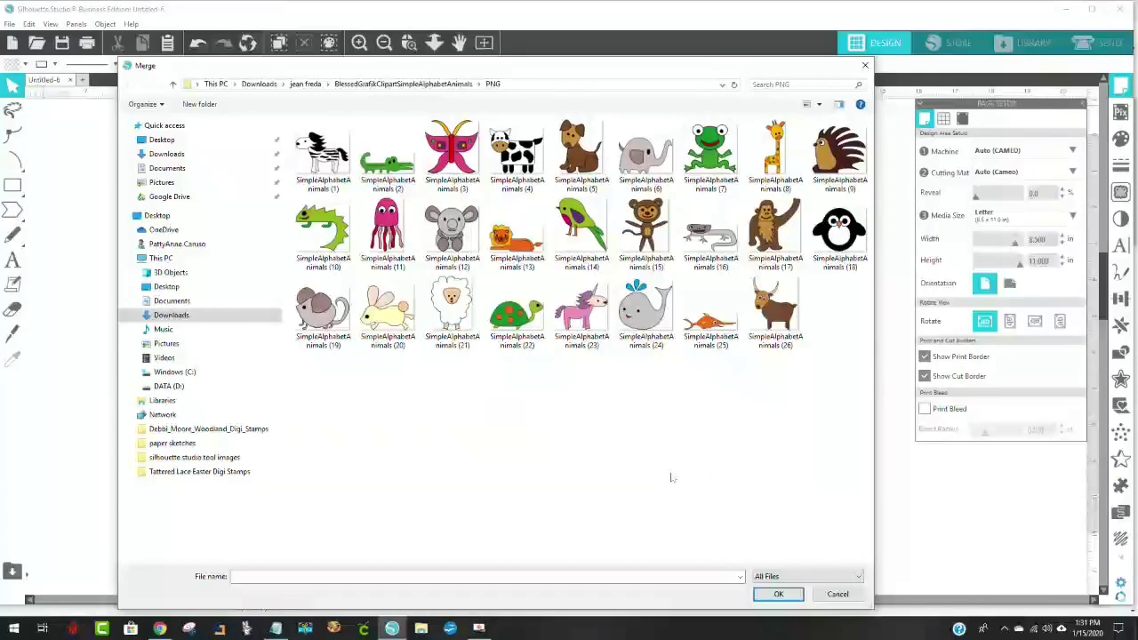
{"action": "double_click", "coordinate": [522, 325]}
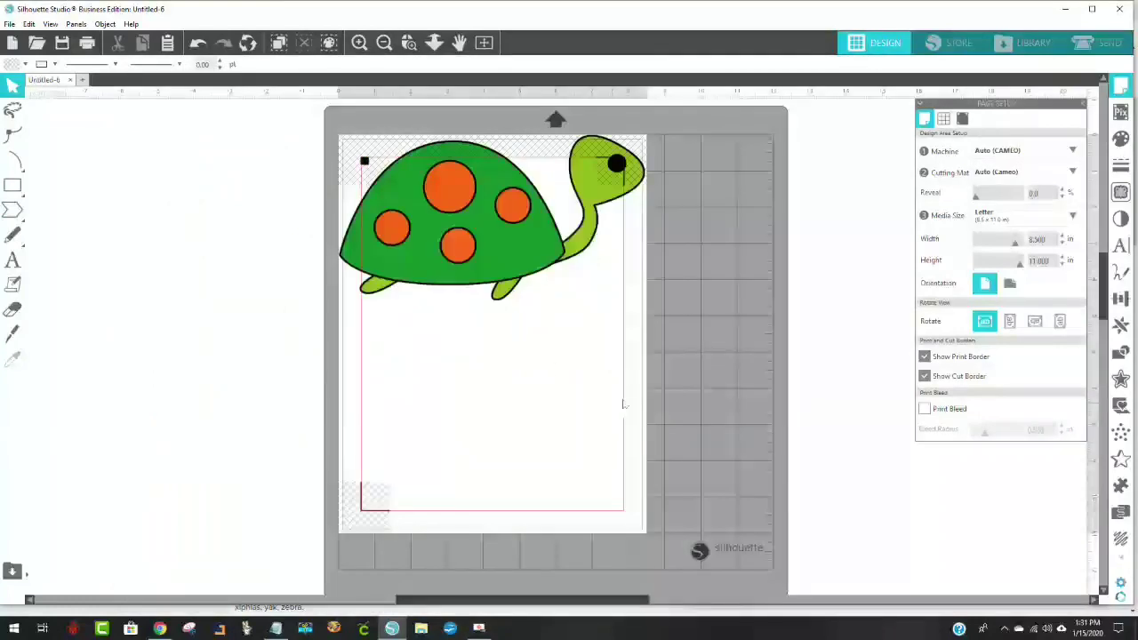
{"action": "left_click_drag", "start_coordinate": [516, 254], "coordinate": [360, 305]}
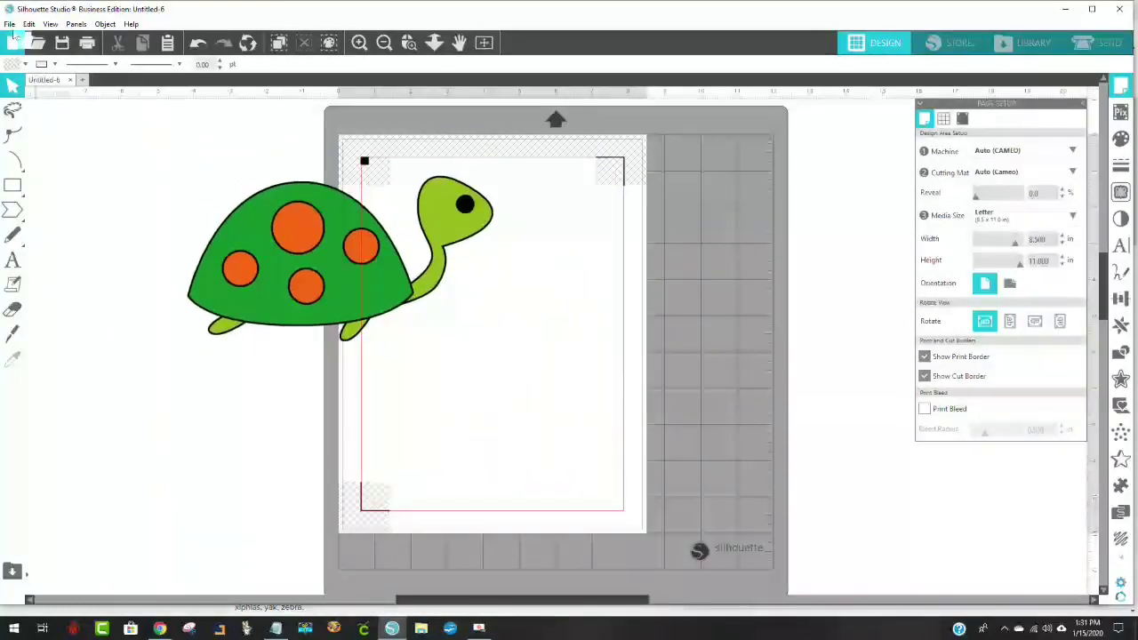
Step: Merge the hedgehog PNG SimpleAlphabetAnimals (9) into the design and spread it and the turtle apart, with the hedgehog on the right
{"action": "left_click", "coordinate": [9, 24]}
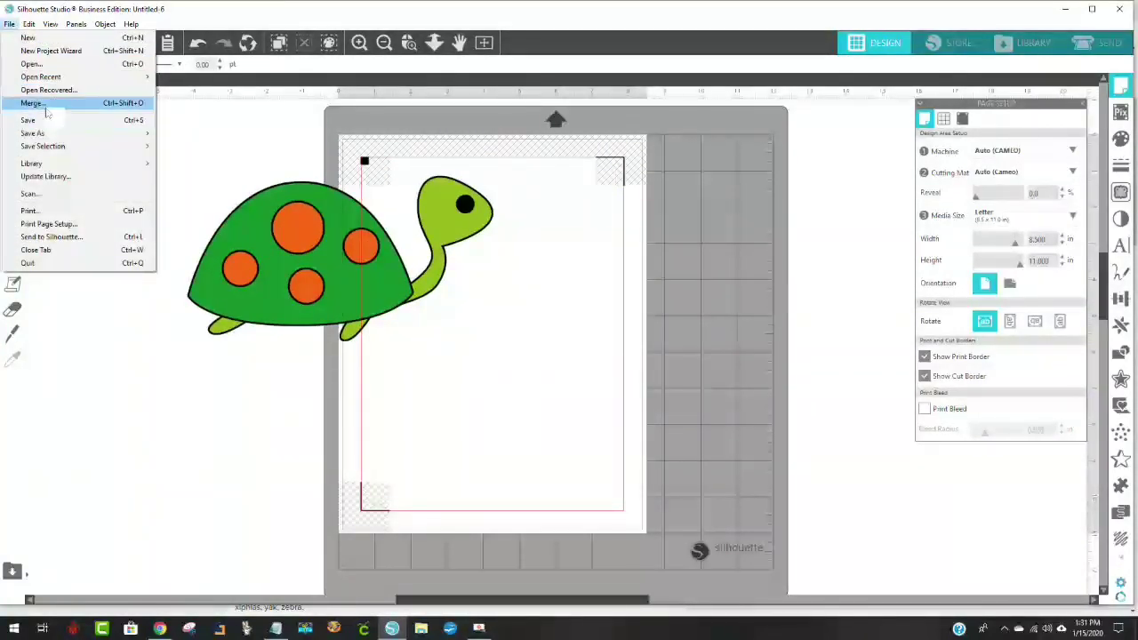
{"action": "left_click", "coordinate": [31, 103]}
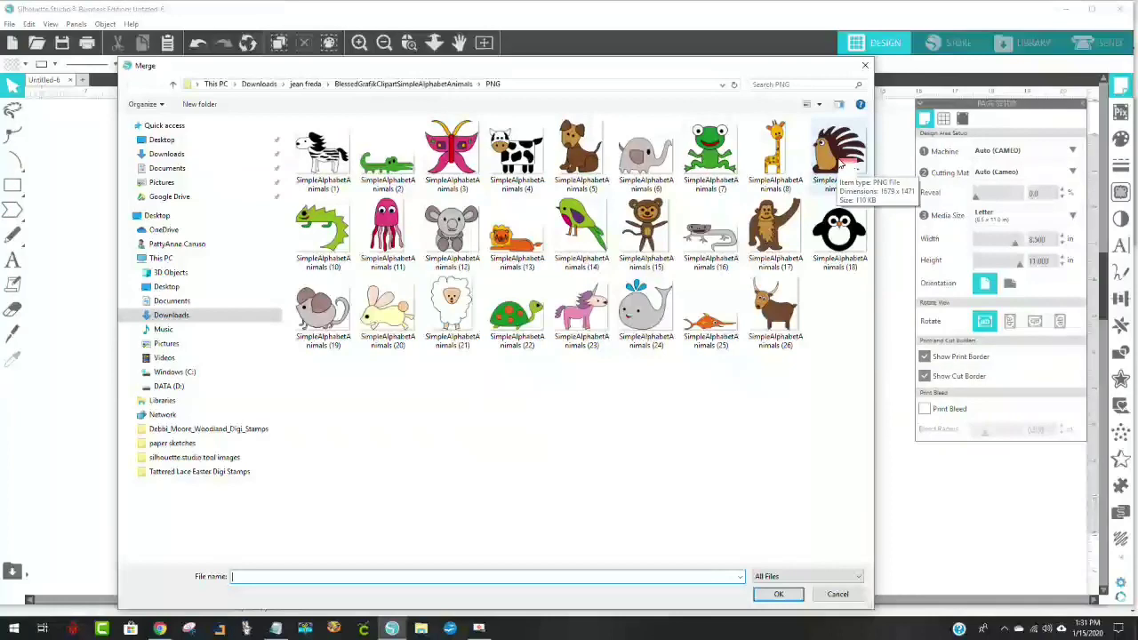
{"action": "double_click", "coordinate": [840, 151]}
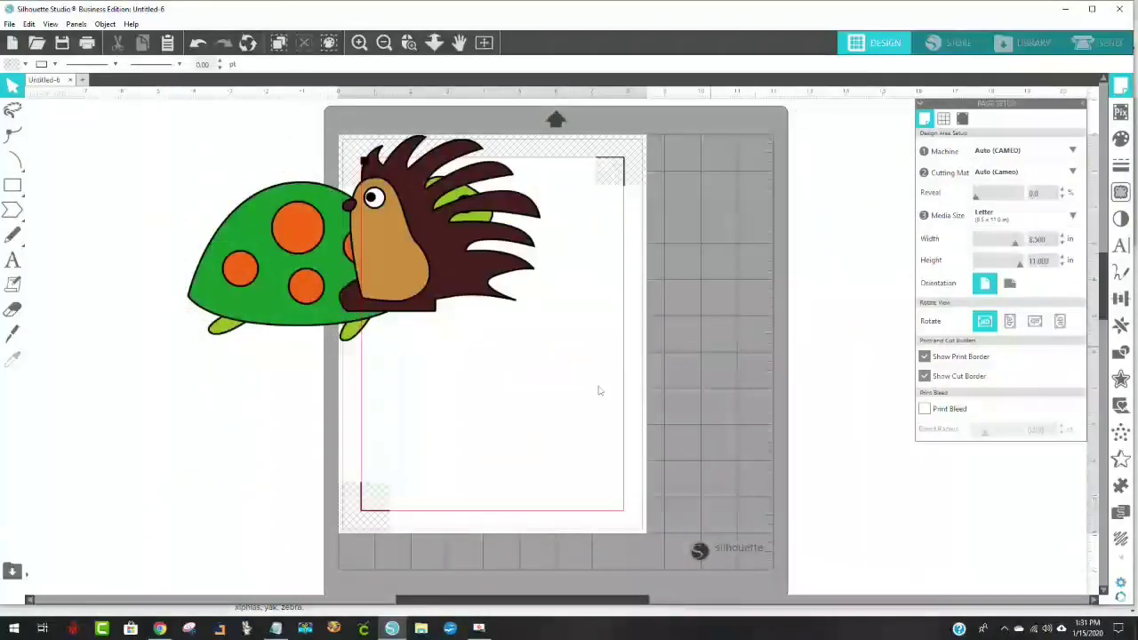
{"action": "left_click_drag", "start_coordinate": [394, 292], "coordinate": [563, 330]}
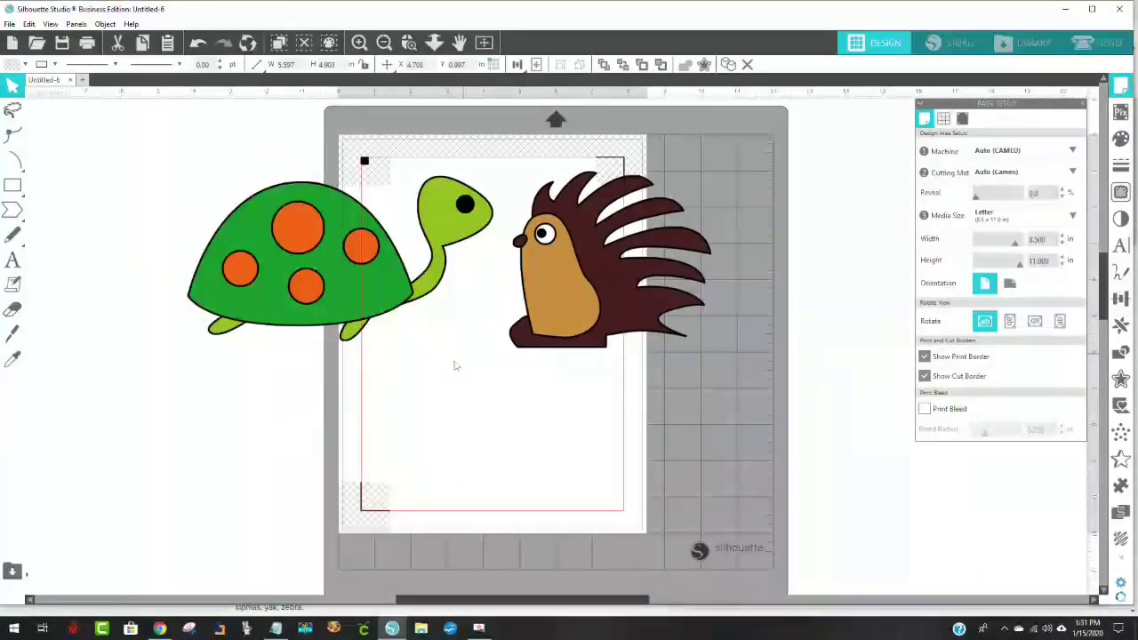
{"action": "left_click_drag", "start_coordinate": [352, 294], "coordinate": [307, 323]}
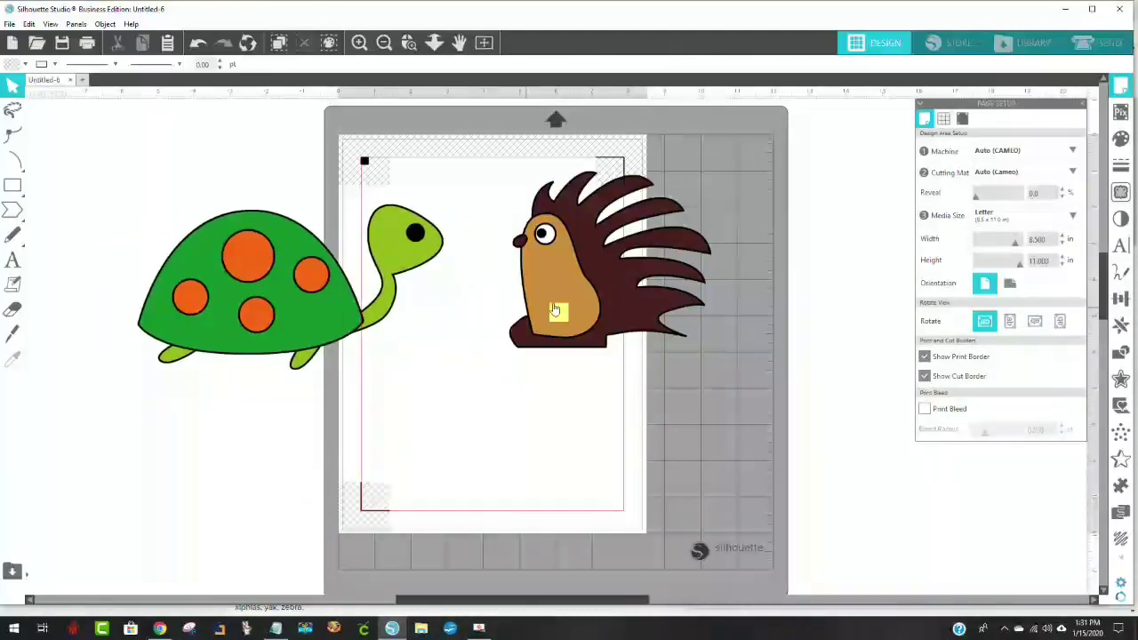
{"action": "left_click", "coordinate": [527, 315]}
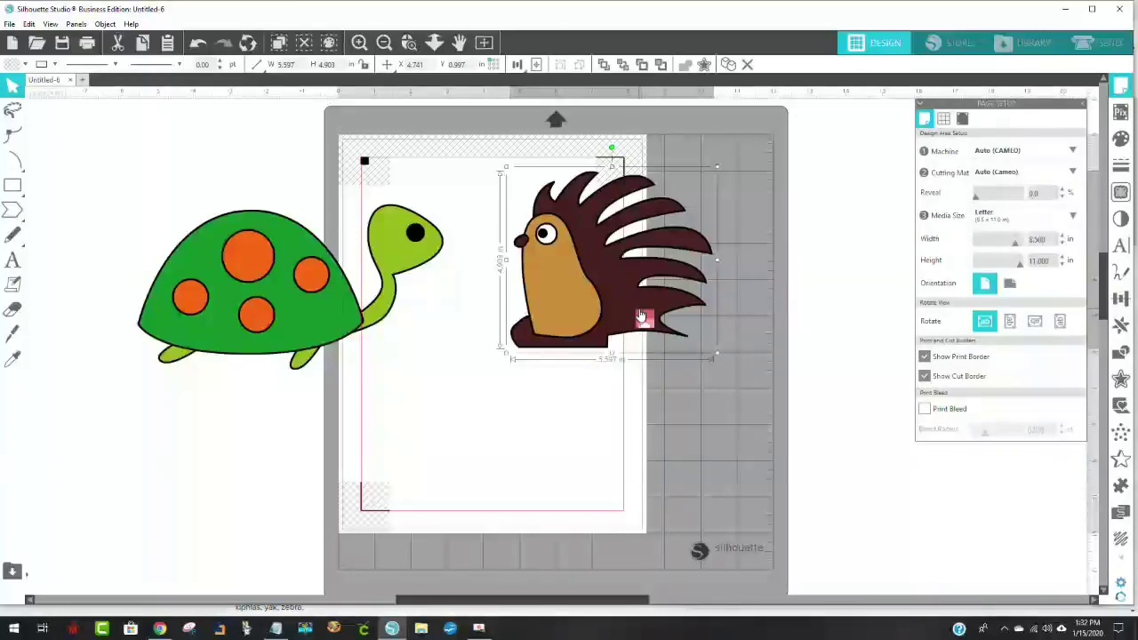
{"action": "left_click_drag", "start_coordinate": [290, 307], "coordinate": [271, 304]}
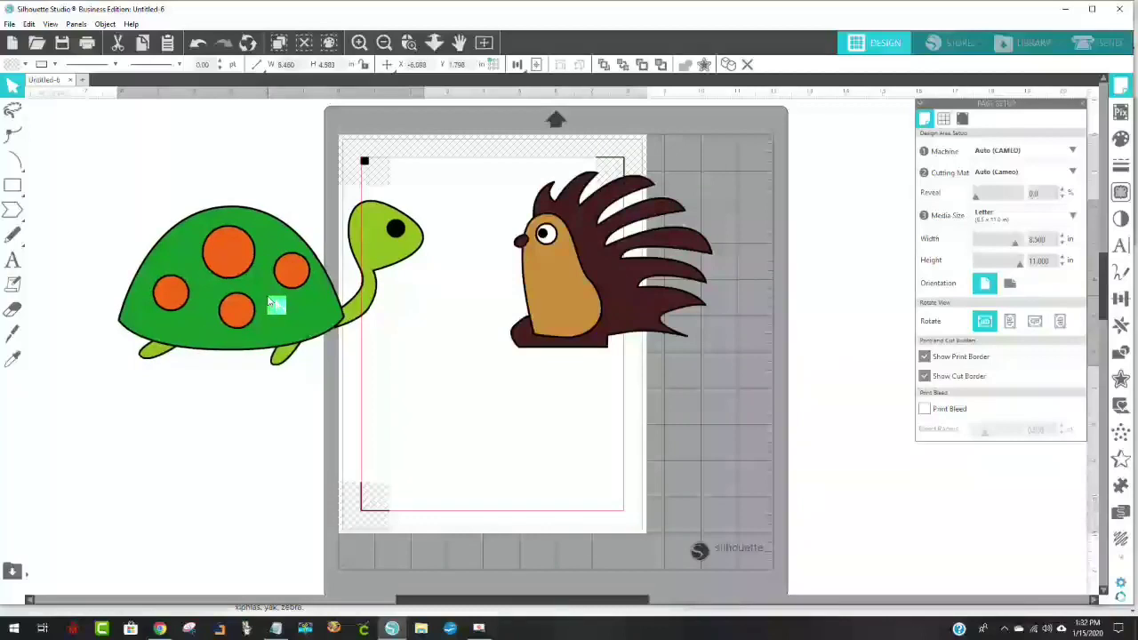
Step: Resize the hedgehog to 3 in wide with its aspect ratio locked
{"action": "key", "text": "Tab"}
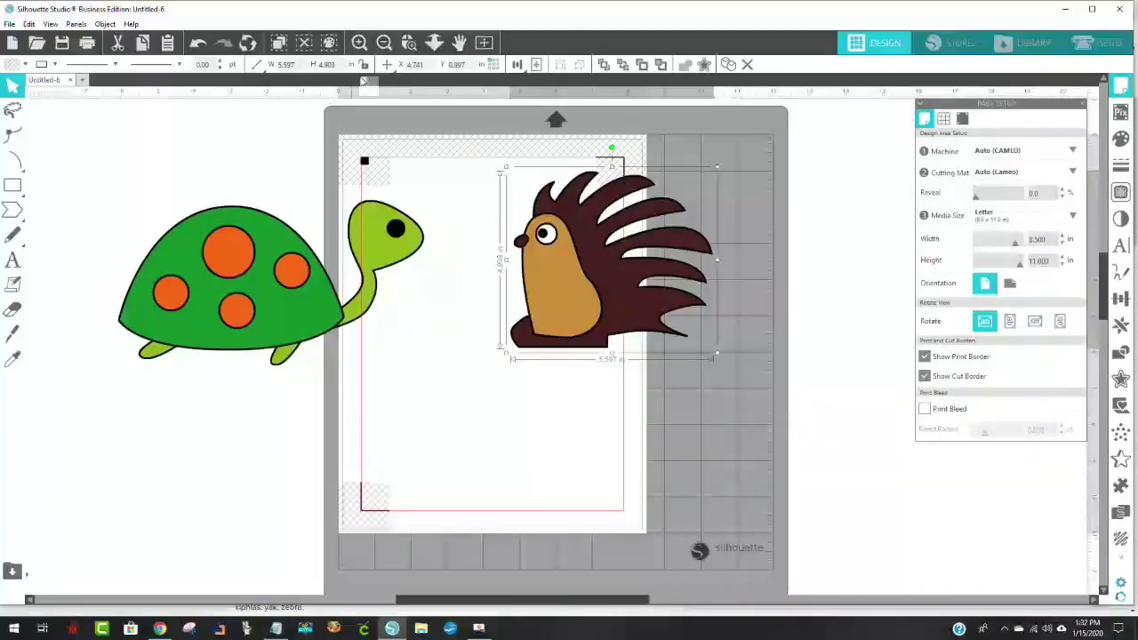
{"action": "left_click", "coordinate": [364, 65]}
{"action": "left_click", "coordinate": [286, 66]}
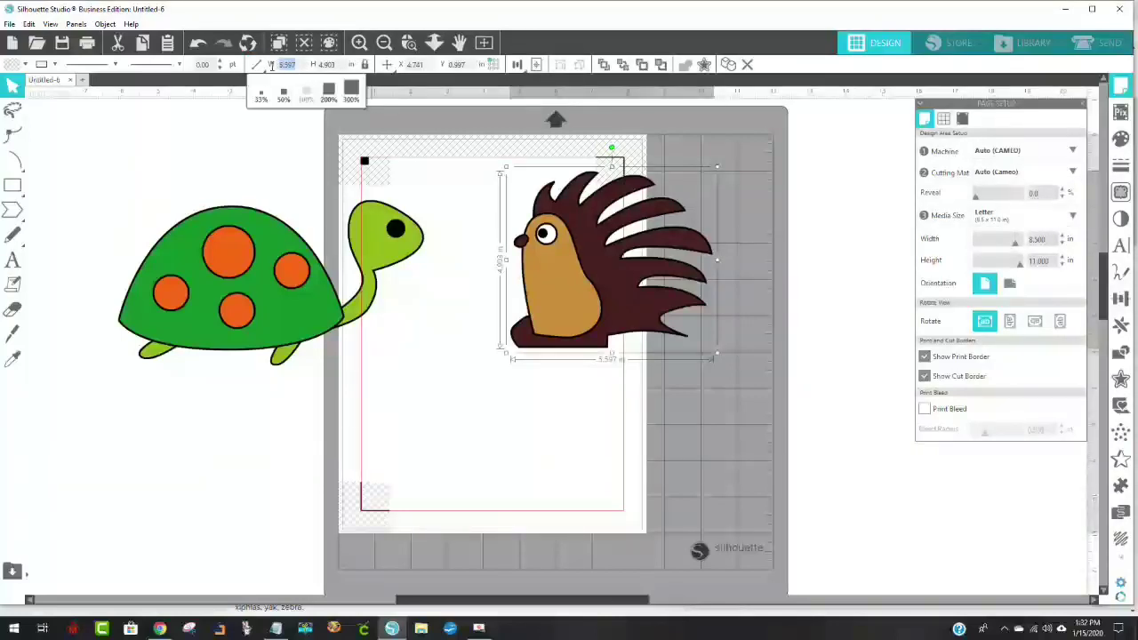
{"action": "type", "text": "3"}
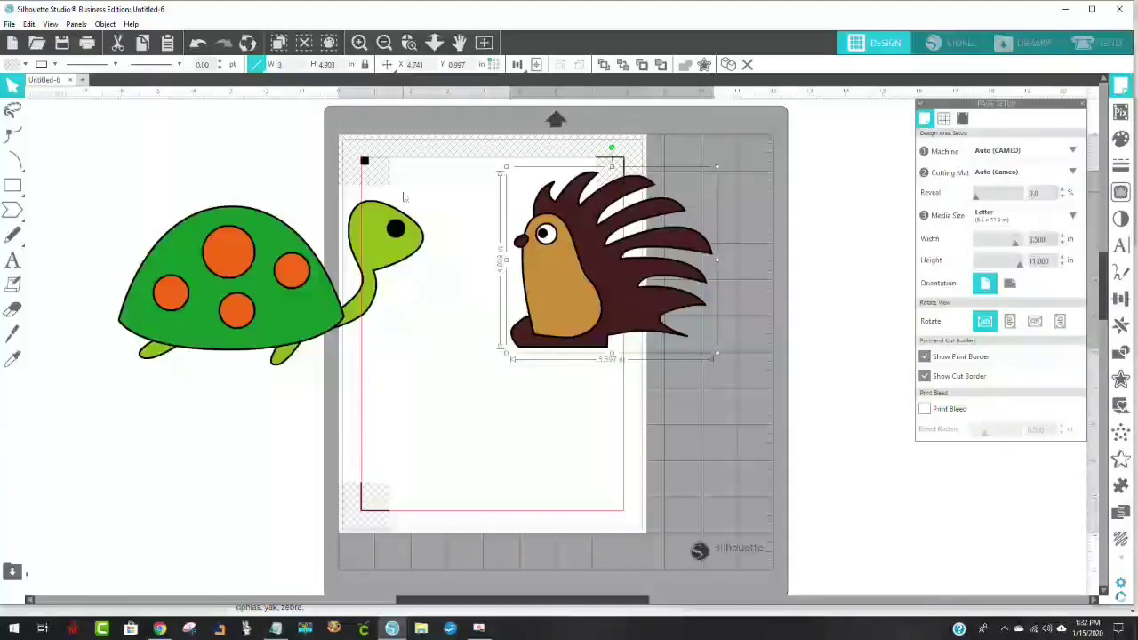
{"action": "key", "text": "Return"}
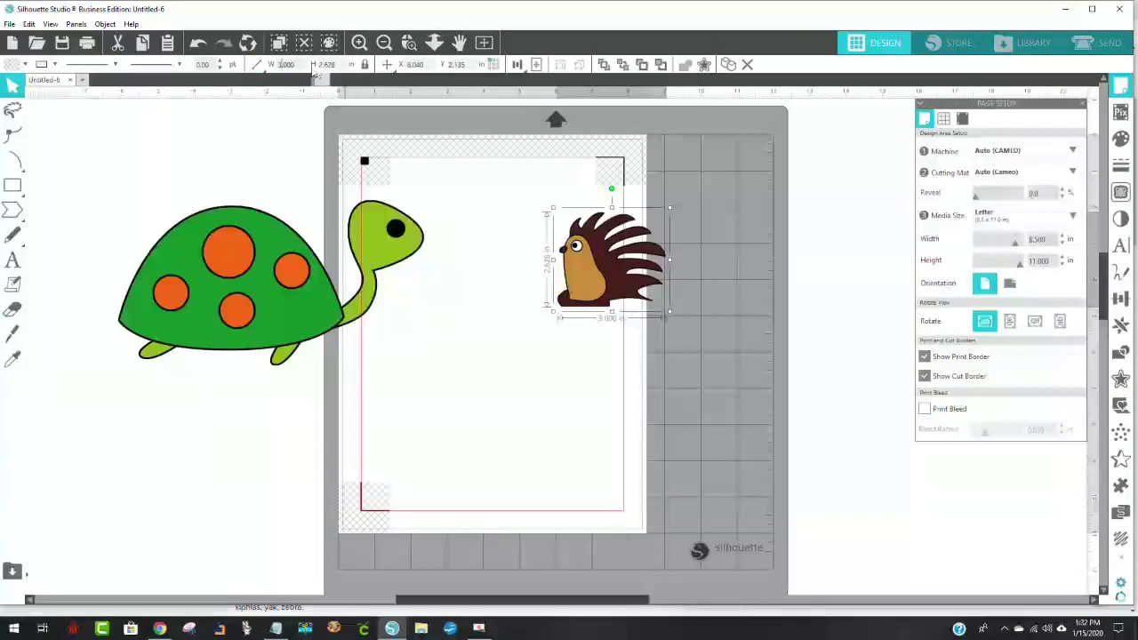
Step: Move the turtle slightly up and left, and move the hedgehog off the page onto the mat area right of it
{"action": "left_click_drag", "start_coordinate": [607, 295], "coordinate": [556, 255]}
{"action": "left_click", "coordinate": [343, 312]}
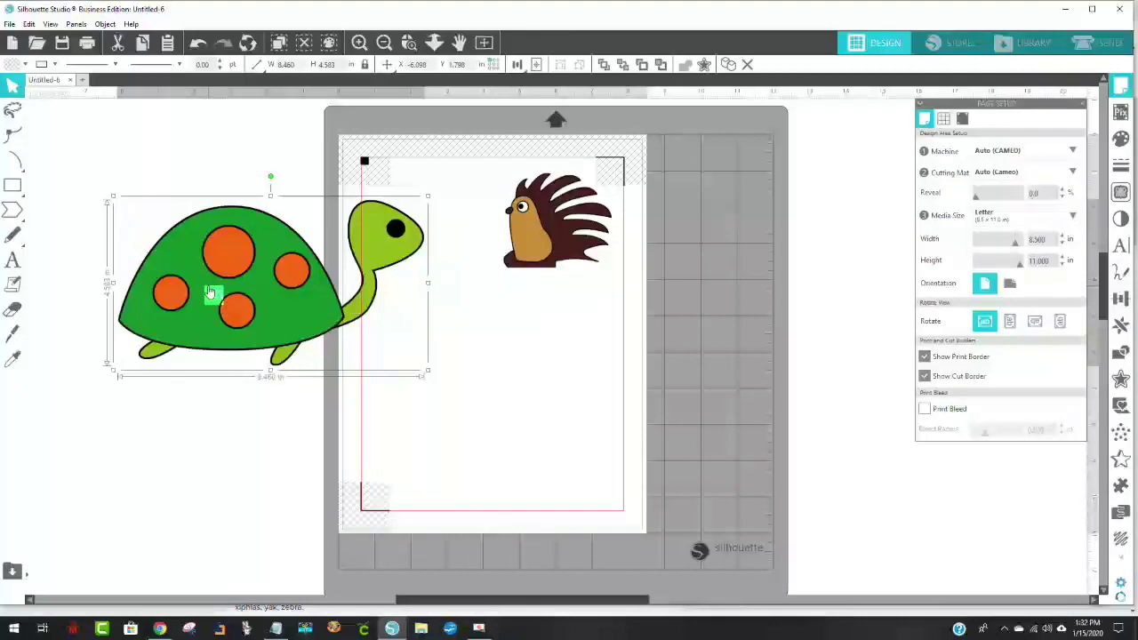
{"action": "left_click_drag", "start_coordinate": [262, 324], "coordinate": [233, 285]}
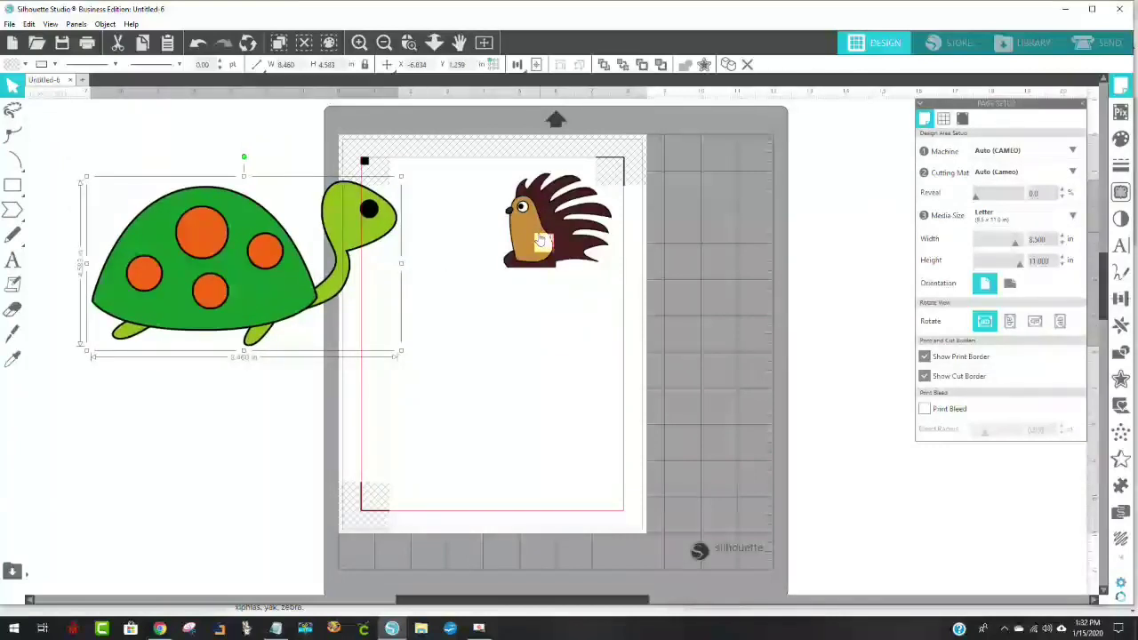
{"action": "left_click_drag", "start_coordinate": [541, 240], "coordinate": [685, 234]}
{"action": "left_click_drag", "start_coordinate": [736, 269], "coordinate": [760, 267]}
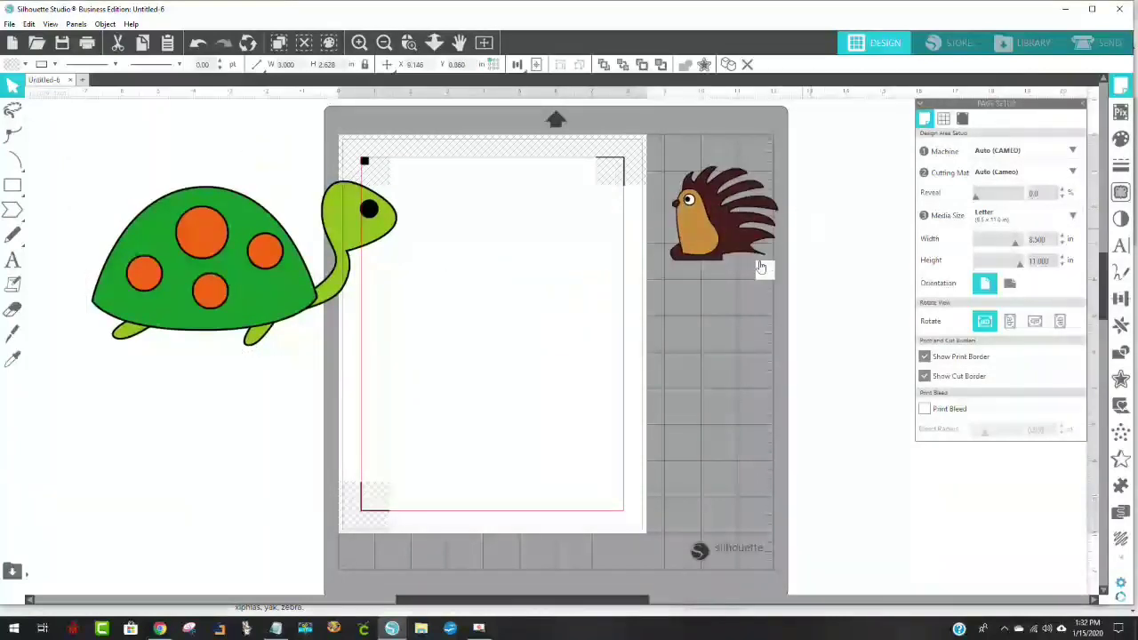
{"action": "left_click", "coordinate": [860, 409]}
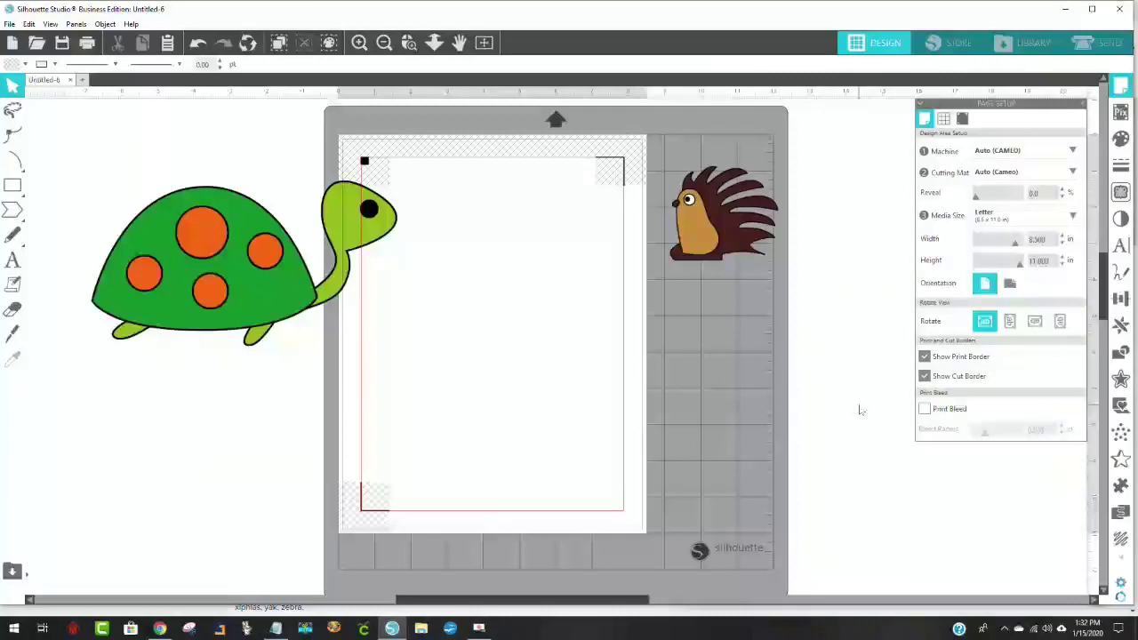
Step: Try a 0.125 in offset around the untraced hedgehog, move the artwork right of the mat, and discard the offset
{"action": "key", "text": "ctrl+z"}
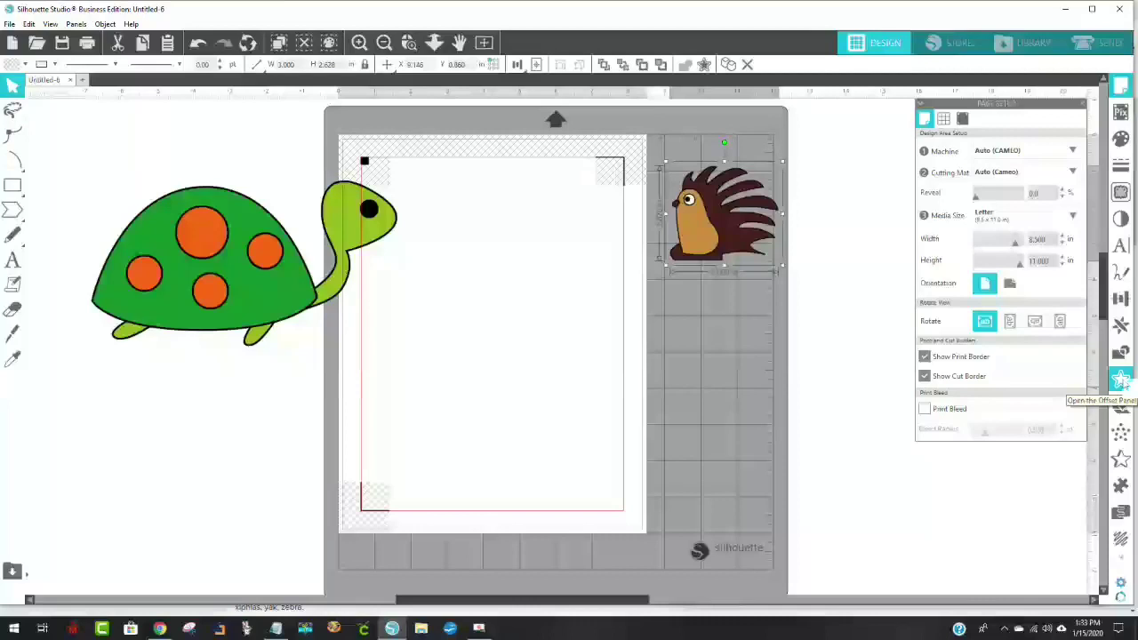
{"action": "left_click", "coordinate": [1121, 381]}
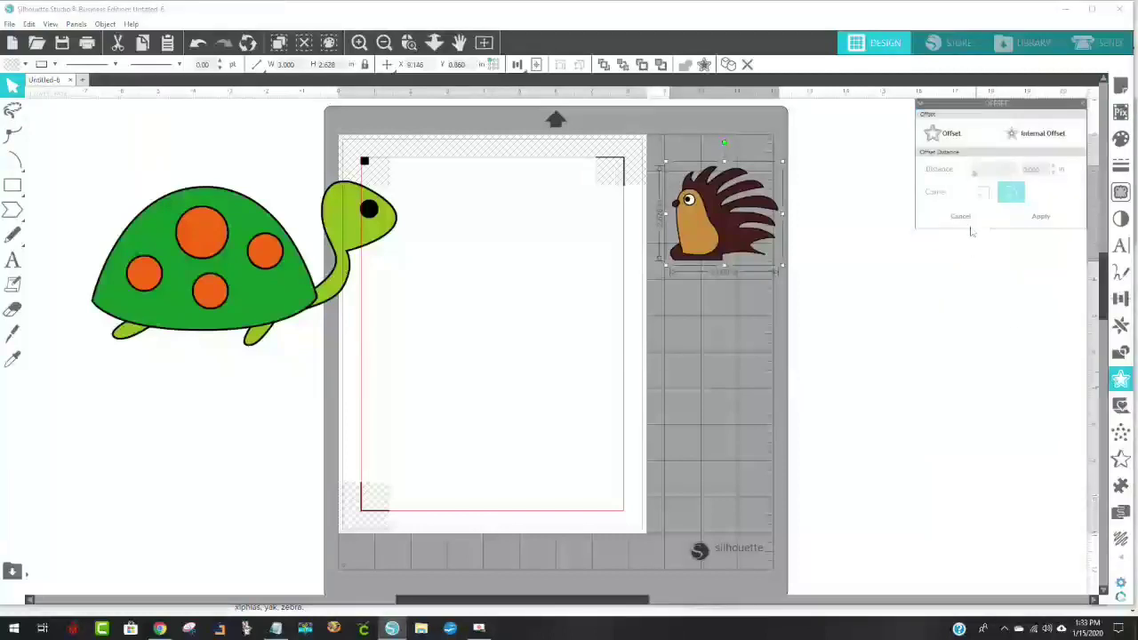
{"action": "left_click", "coordinate": [950, 137]}
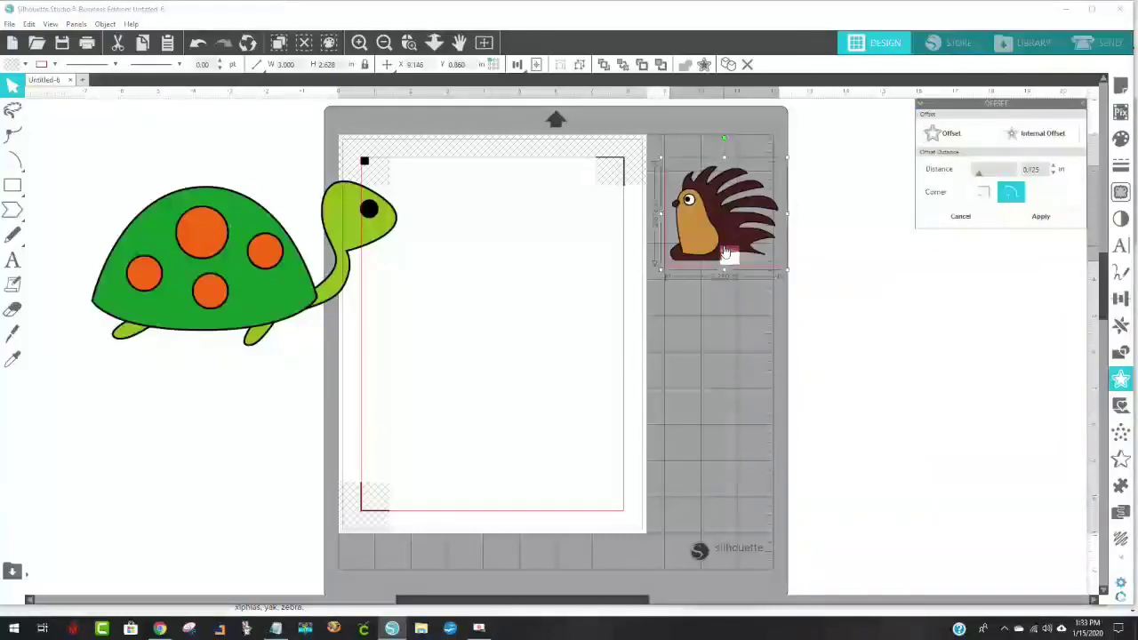
{"action": "left_click_drag", "start_coordinate": [734, 252], "coordinate": [904, 344]}
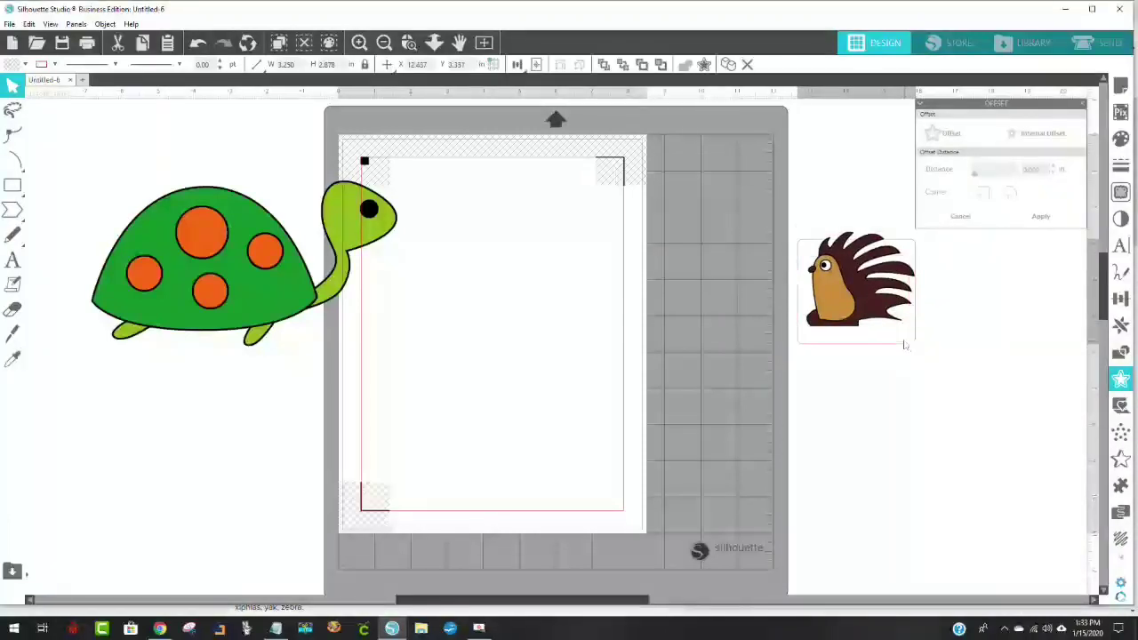
{"action": "left_click", "coordinate": [803, 237]}
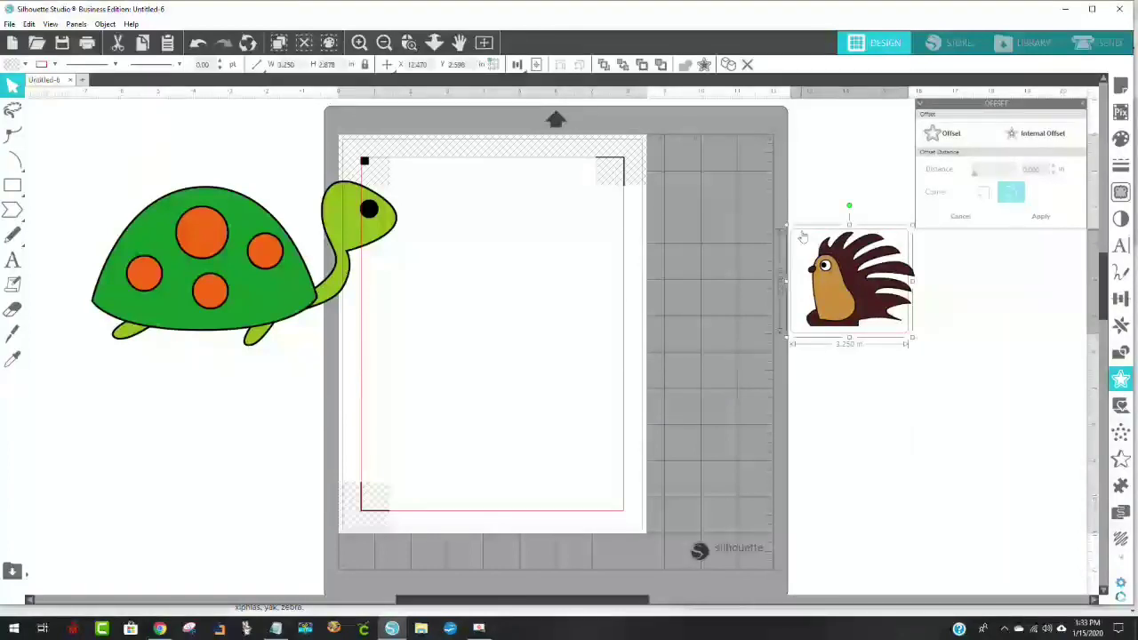
{"action": "left_click_drag", "start_coordinate": [820, 288], "coordinate": [844, 302]}
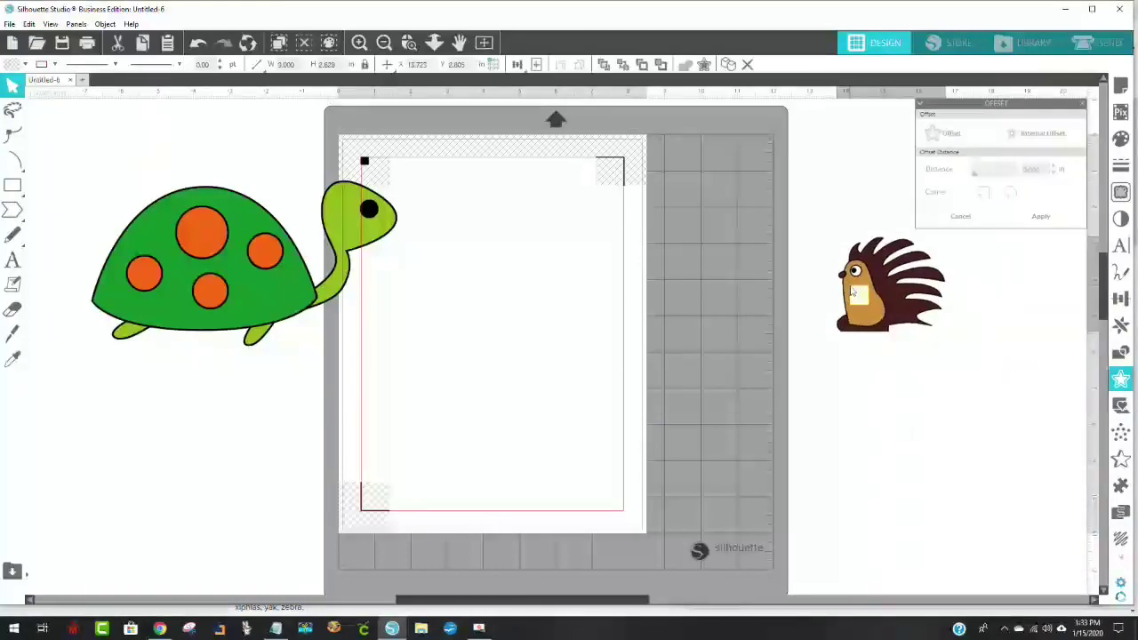
{"action": "left_click", "coordinate": [887, 311]}
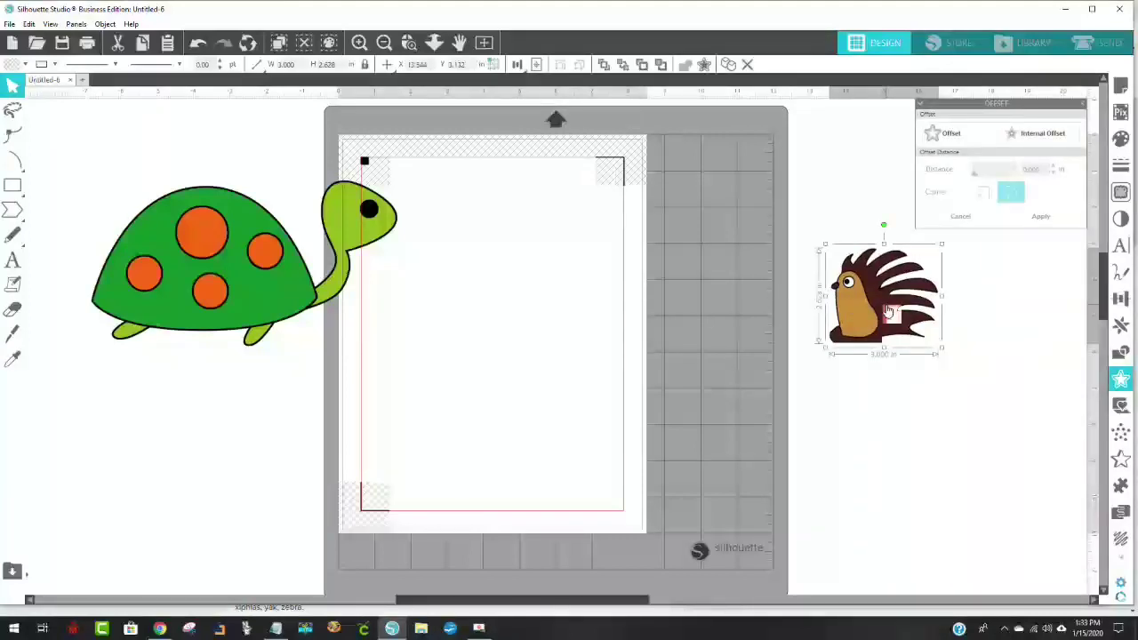
Step: Offset the untraced hedgehog by 0.125 in again, pull the outline below the image and delete it
{"action": "left_click", "coordinate": [944, 135]}
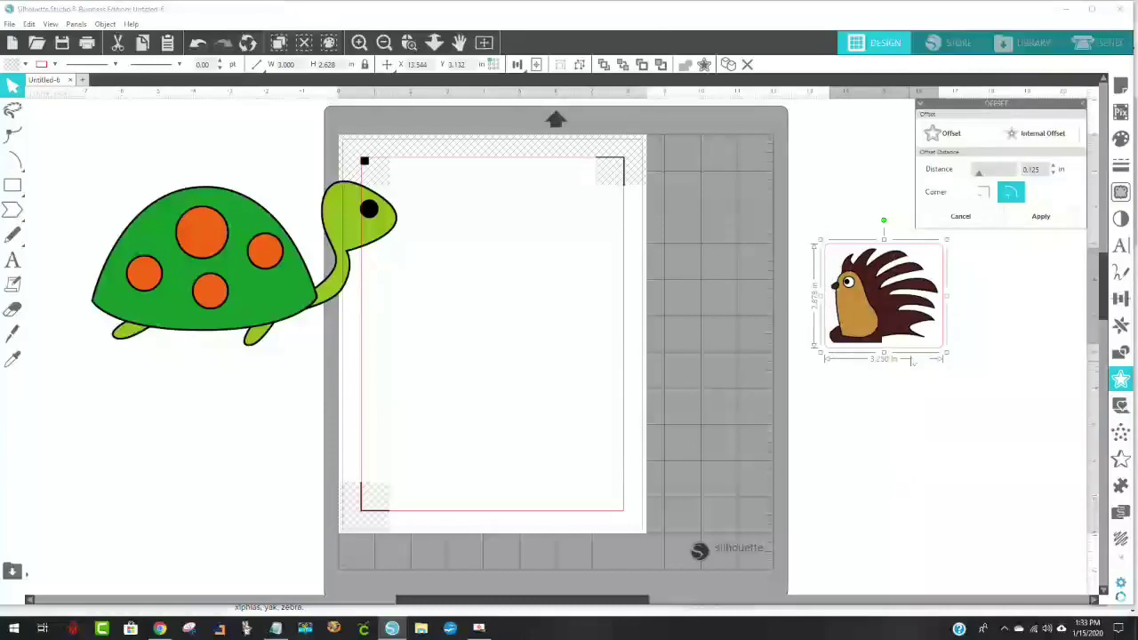
{"action": "left_click_drag", "start_coordinate": [911, 360], "coordinate": [950, 512]}
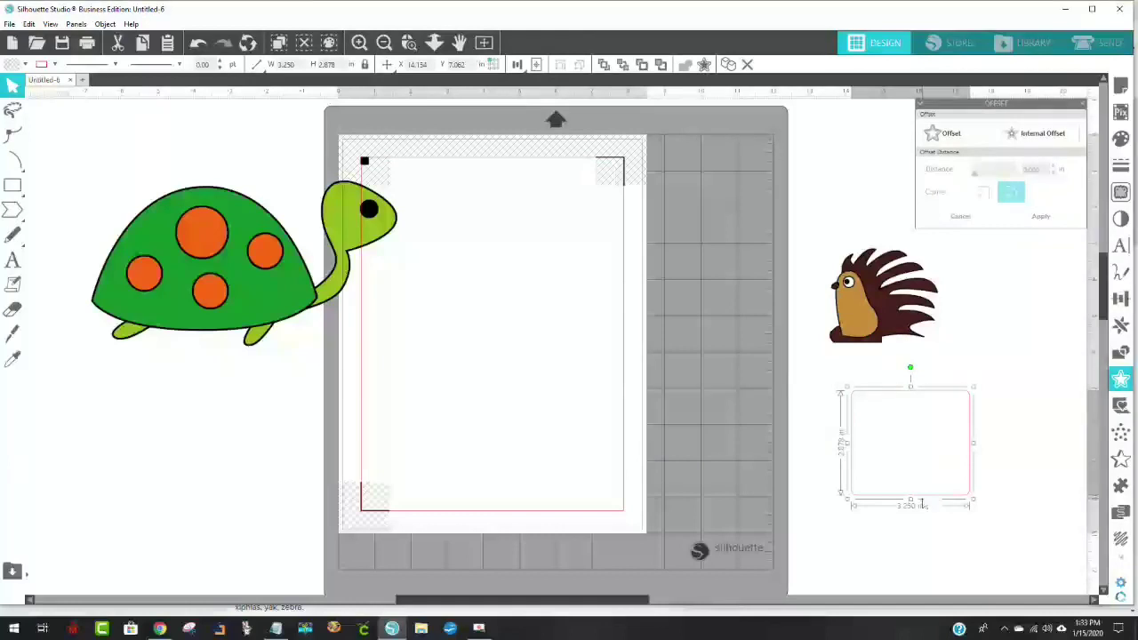
{"action": "key", "text": "Delete"}
{"action": "mouse_move", "coordinate": [878, 332]}
{"action": "left_mouse_down"}
{"action": "mouse_move", "coordinate": [871, 342]}
{"action": "mouse_move", "coordinate": [886, 342]}
{"action": "left_mouse_up"}
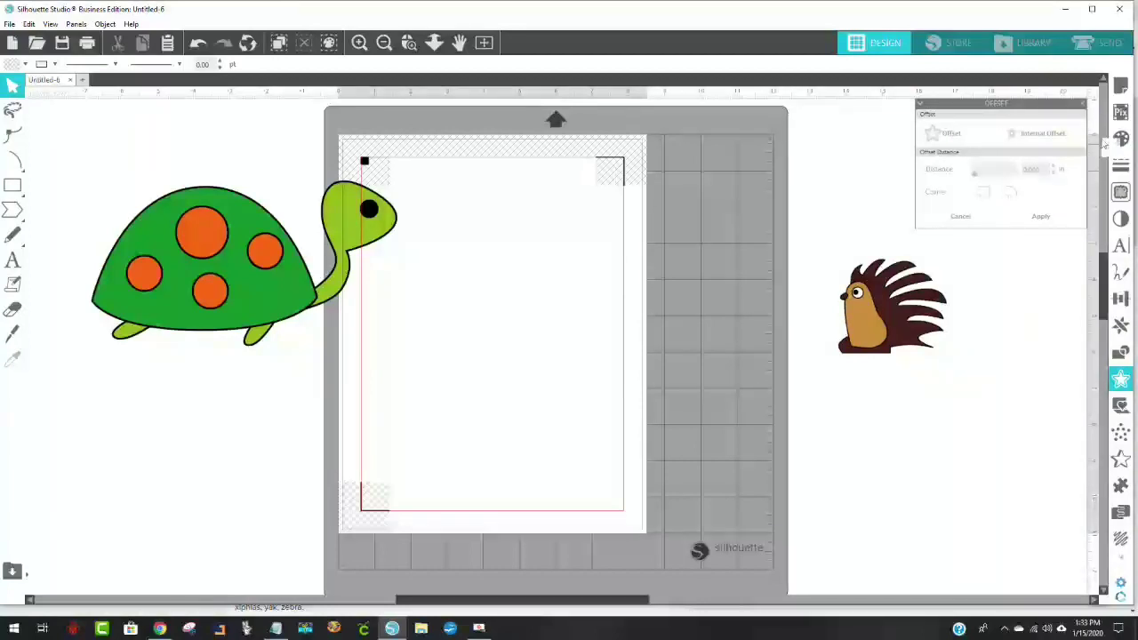
Step: Move the hedgehog clear of the trace settings and select a trace area enclosing the whole image
{"action": "left_click", "coordinate": [1121, 194]}
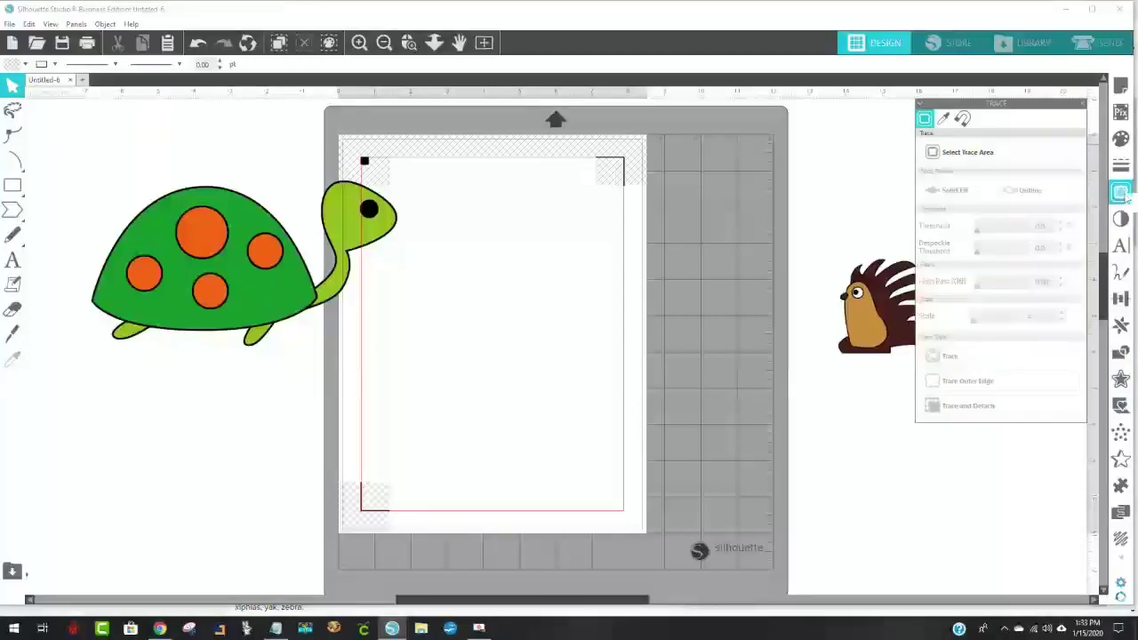
{"action": "left_click", "coordinate": [1068, 156]}
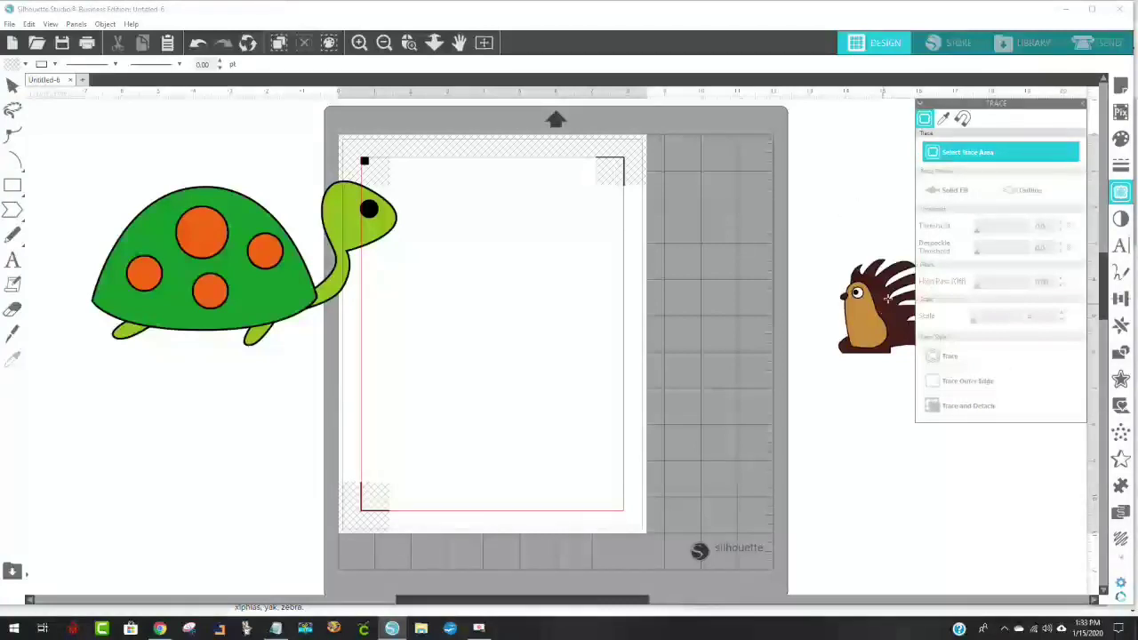
{"action": "left_click_drag", "start_coordinate": [808, 256], "coordinate": [915, 352]}
{"action": "left_click", "coordinate": [871, 332]}
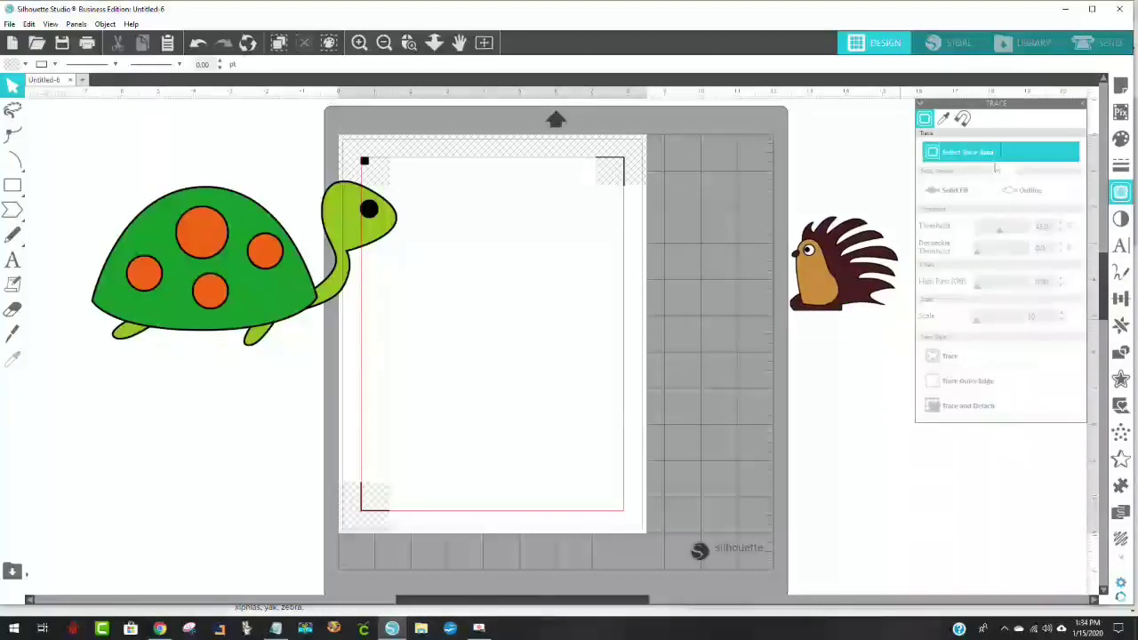
{"action": "left_click", "coordinate": [994, 154]}
{"action": "mouse_move", "coordinate": [757, 195]}
{"action": "left_mouse_down"}
{"action": "mouse_move", "coordinate": [902, 257]}
{"action": "mouse_move", "coordinate": [907, 336]}
{"action": "left_mouse_up"}
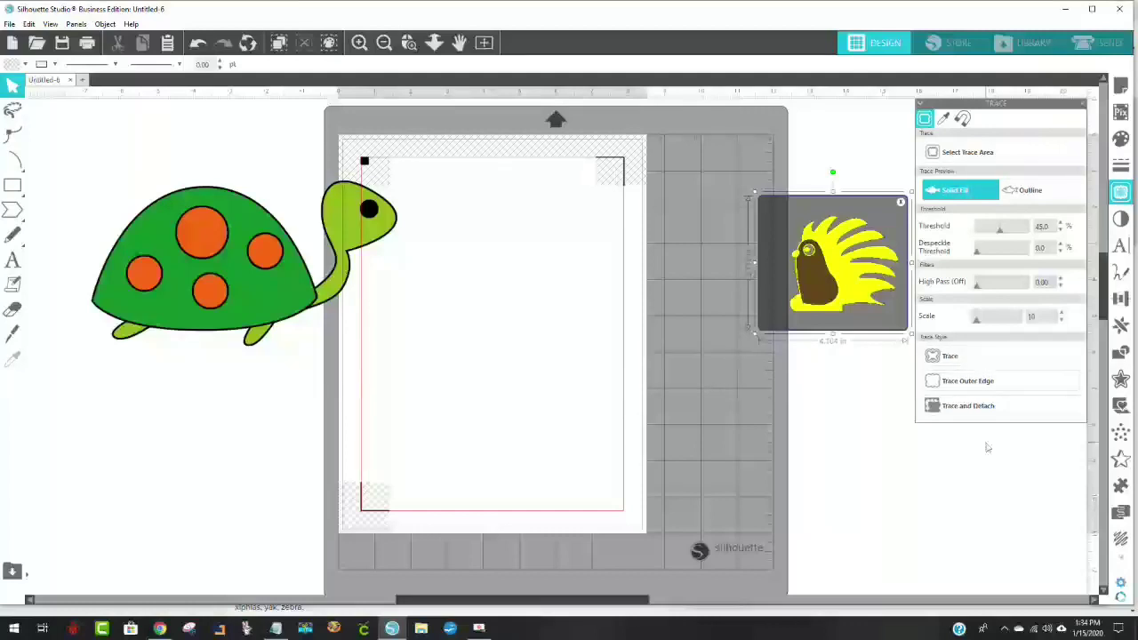
Step: Trace and detach the hedgehog, and place the detached hedgehog on the mat area right of the page
{"action": "left_click", "coordinate": [970, 357]}
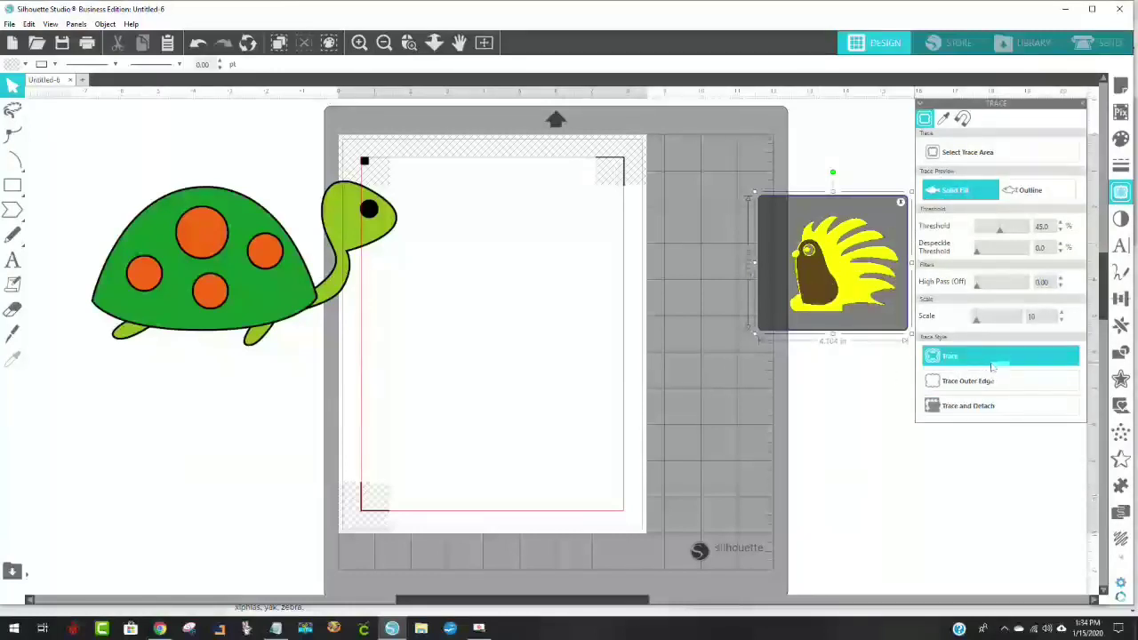
{"action": "left_click", "coordinate": [1058, 411]}
{"action": "mouse_move", "coordinate": [807, 313]}
{"action": "left_mouse_down"}
{"action": "mouse_move", "coordinate": [788, 391]}
{"action": "mouse_move", "coordinate": [590, 295]}
{"action": "mouse_move", "coordinate": [513, 278]}
{"action": "mouse_move", "coordinate": [840, 273]}
{"action": "left_mouse_up"}
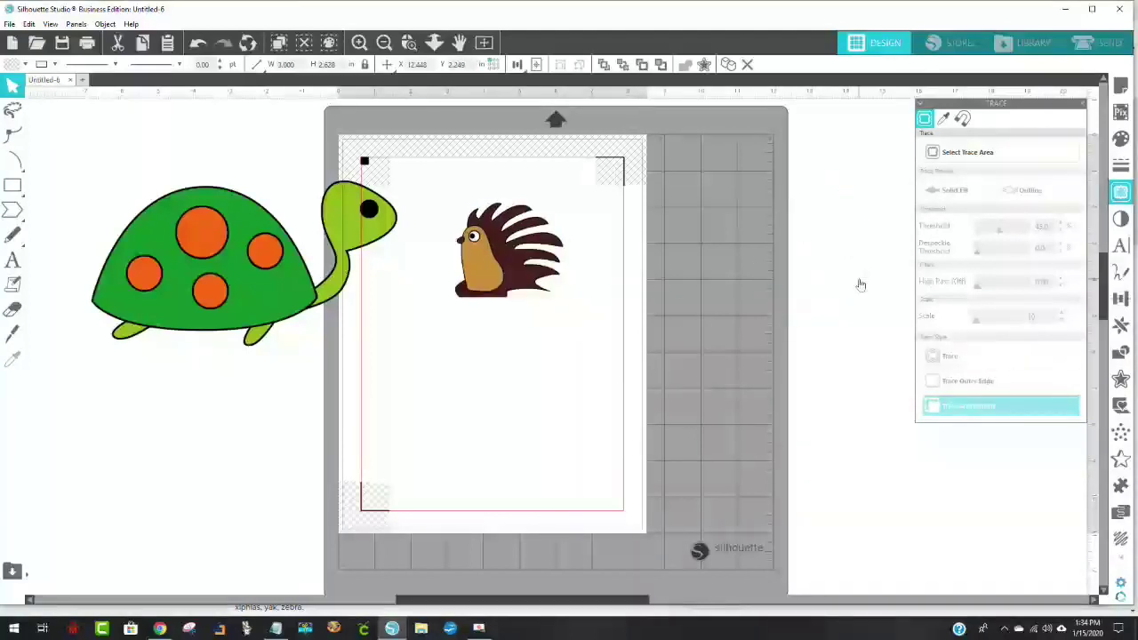
{"action": "left_click", "coordinate": [859, 284]}
{"action": "left_click_drag", "start_coordinate": [512, 258], "coordinate": [715, 239]}
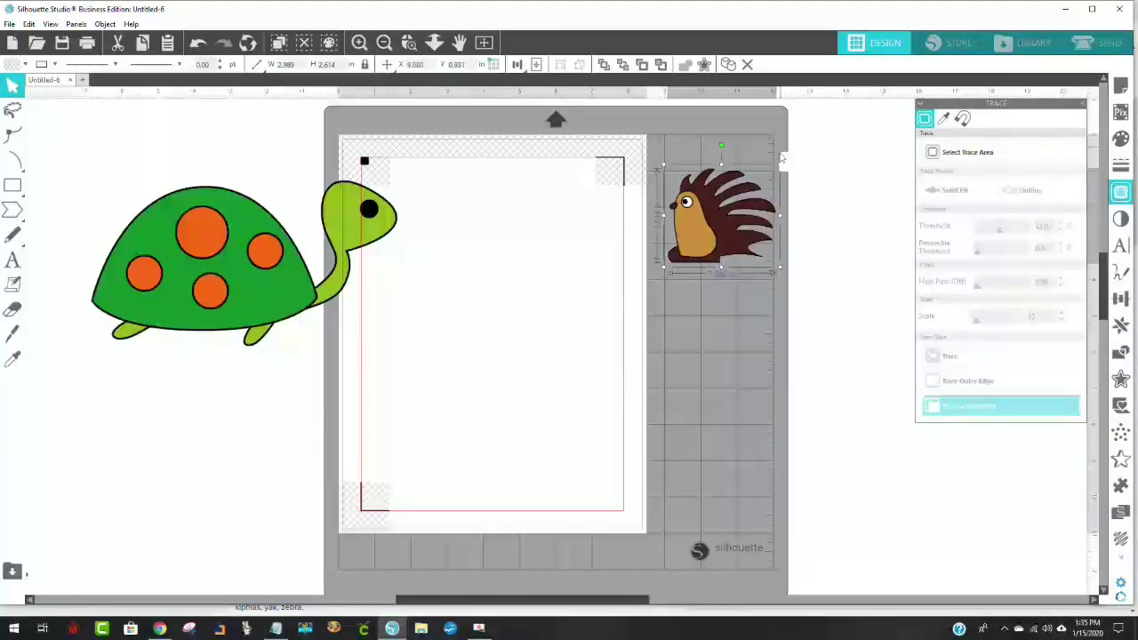
{"action": "left_click", "coordinate": [967, 152]}
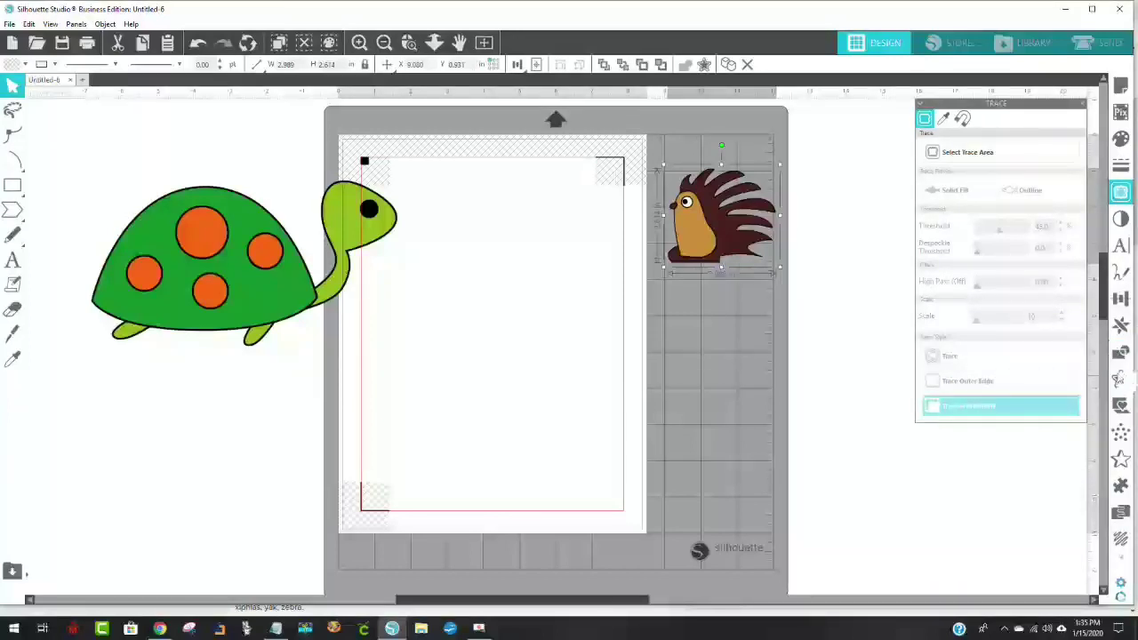
Step: Offset the detached hedgehog and reduce the offset distance to 0.070 in
{"action": "left_click", "coordinate": [1120, 379]}
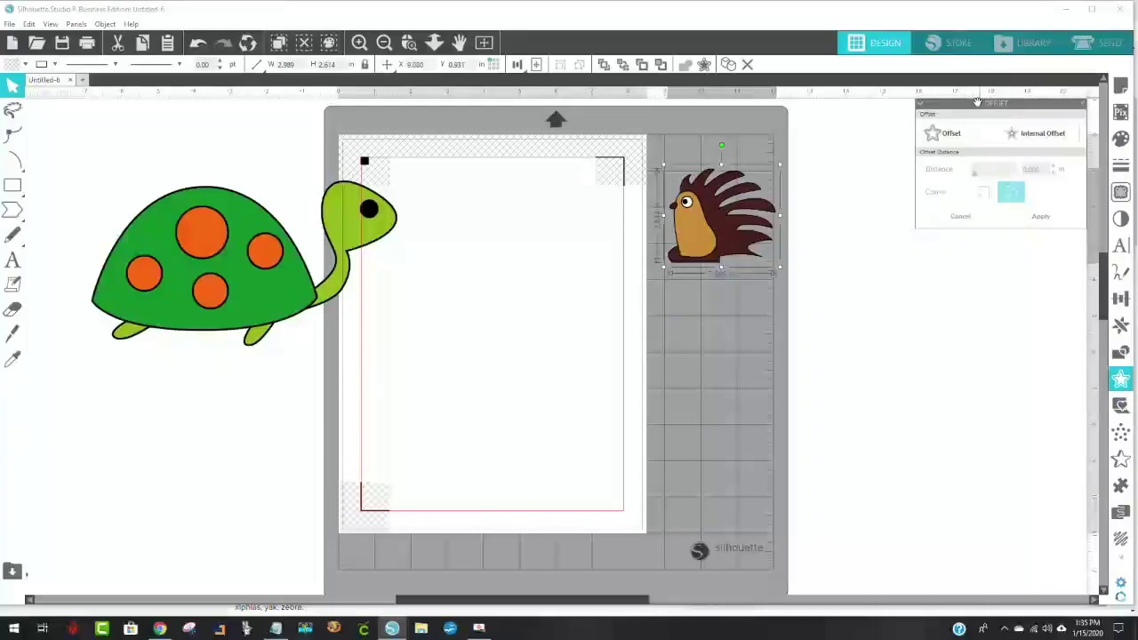
{"action": "left_click_drag", "start_coordinate": [974, 105], "coordinate": [954, 121]}
{"action": "left_click", "coordinate": [927, 153]}
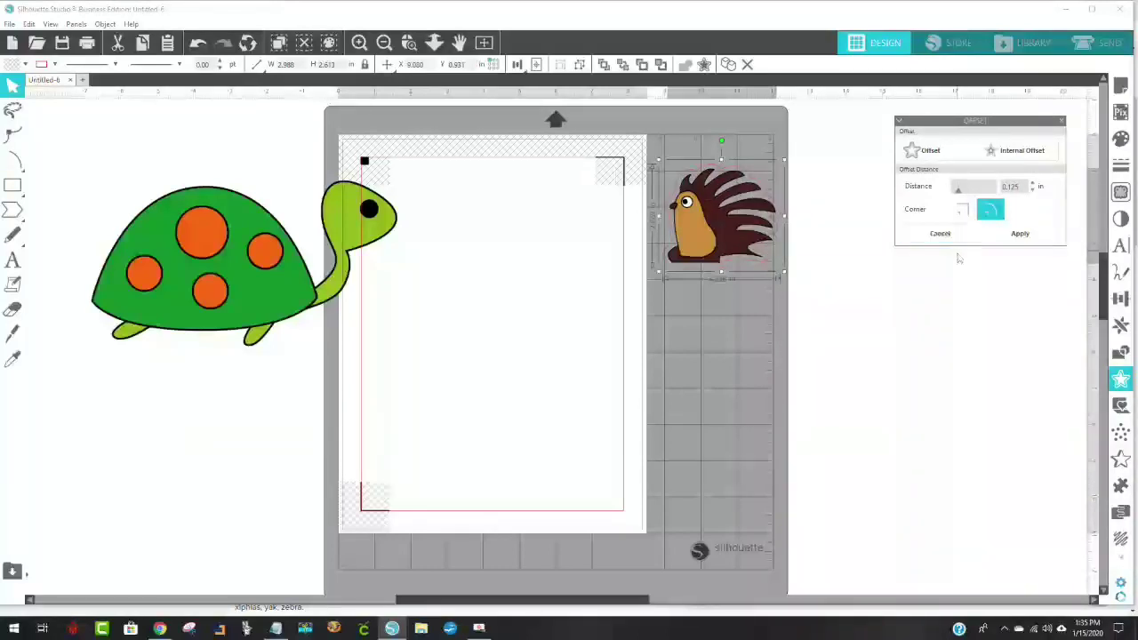
{"action": "left_click", "coordinate": [1032, 189]}
{"action": "left_click", "coordinate": [1032, 189]}
{"action": "left_click", "coordinate": [1032, 189]}
{"action": "left_click", "coordinate": [1033, 191]}
{"action": "left_click", "coordinate": [1032, 189]}
Step: Fill the hedgehog's offset shape with white, pull it out from behind the hedgehog and delete it
{"action": "left_click", "coordinate": [408, 42]}
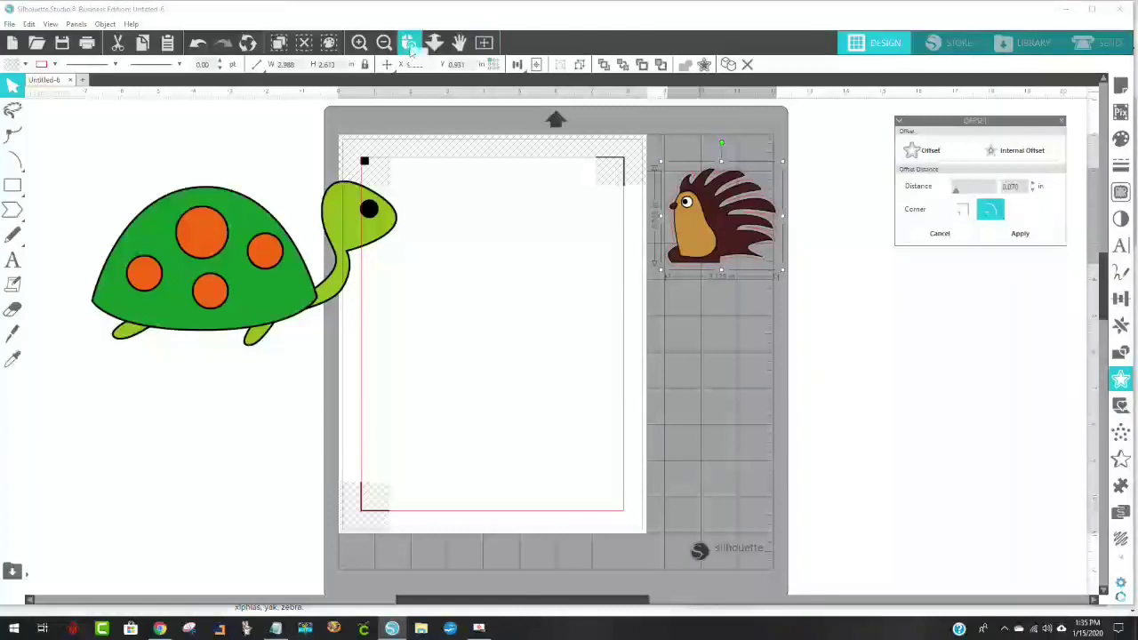
{"action": "left_click", "coordinate": [796, 313]}
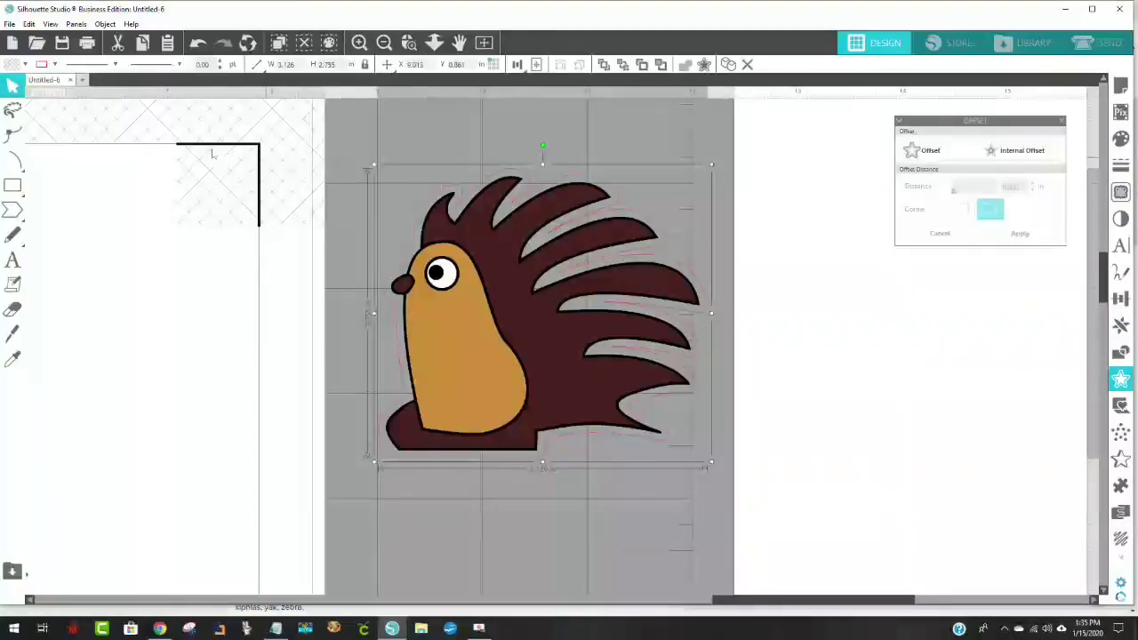
{"action": "left_click", "coordinate": [25, 64]}
{"action": "left_click", "coordinate": [18, 86]}
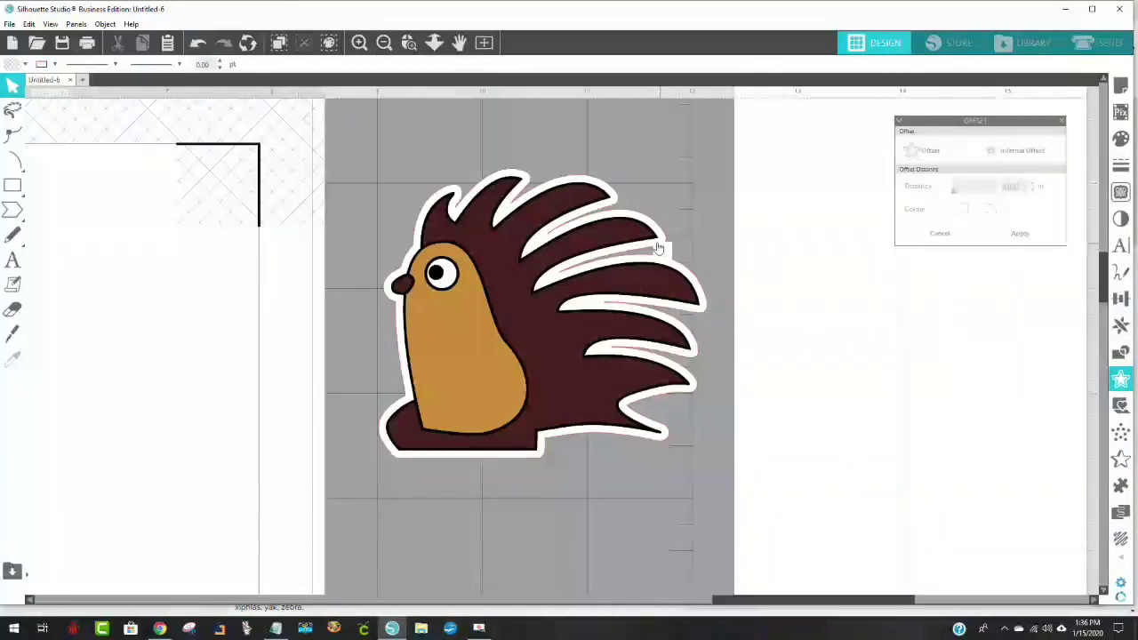
{"action": "left_click_drag", "start_coordinate": [653, 247], "coordinate": [778, 263]}
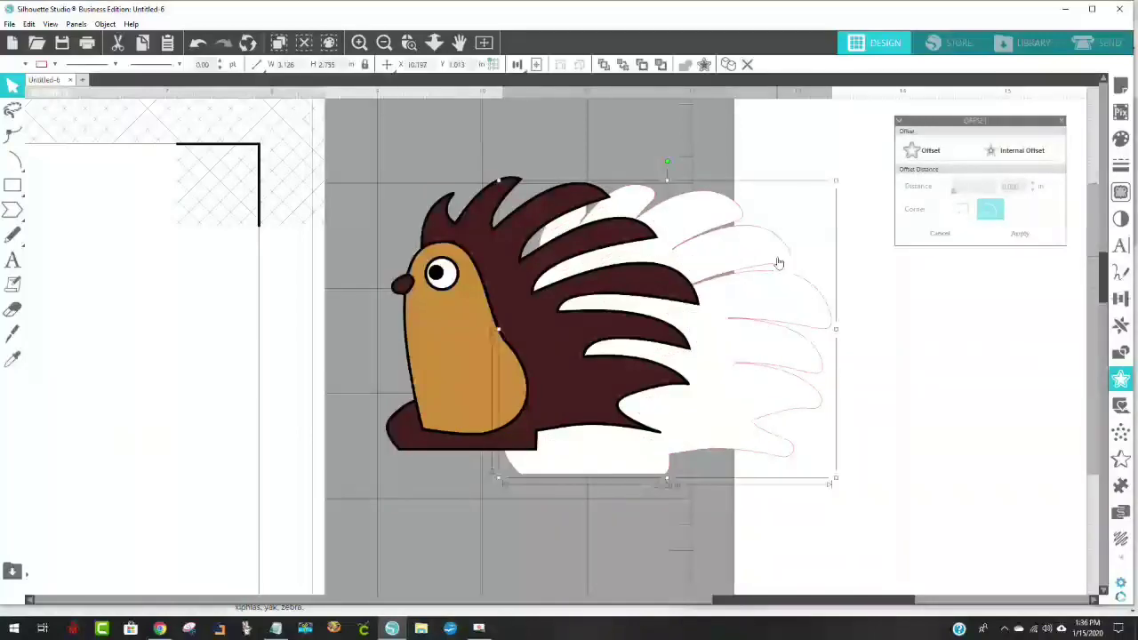
{"action": "key", "text": "Delete"}
Step: Offset the detached hedgehog with rounded corners at 0.125 in and fill the offset shape with white
{"action": "left_click", "coordinate": [584, 284]}
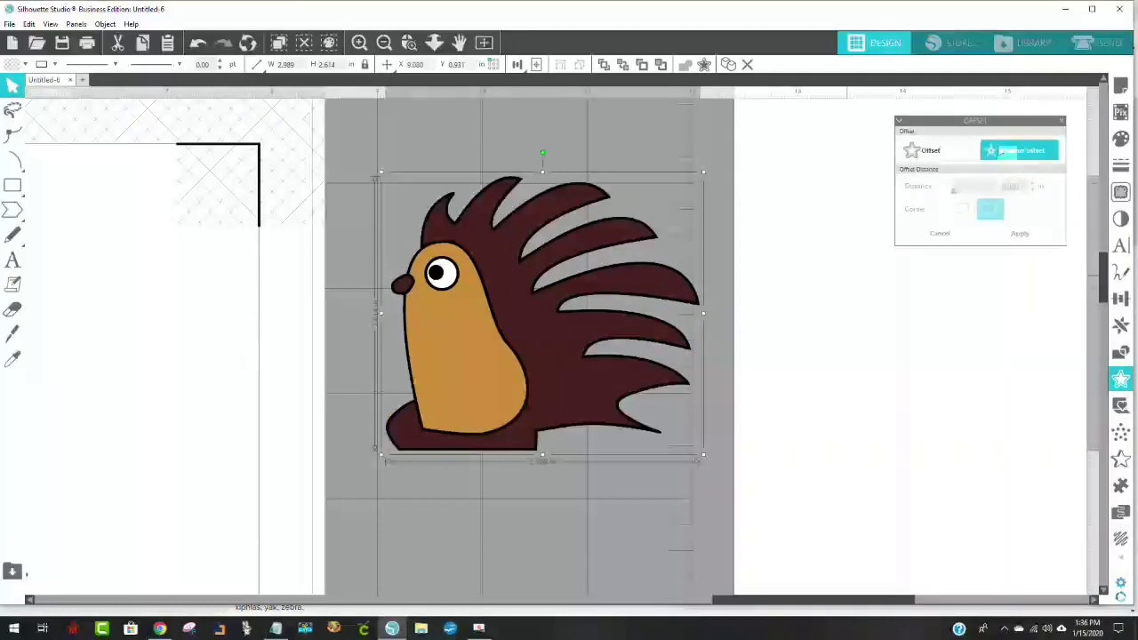
{"action": "left_click", "coordinate": [930, 160]}
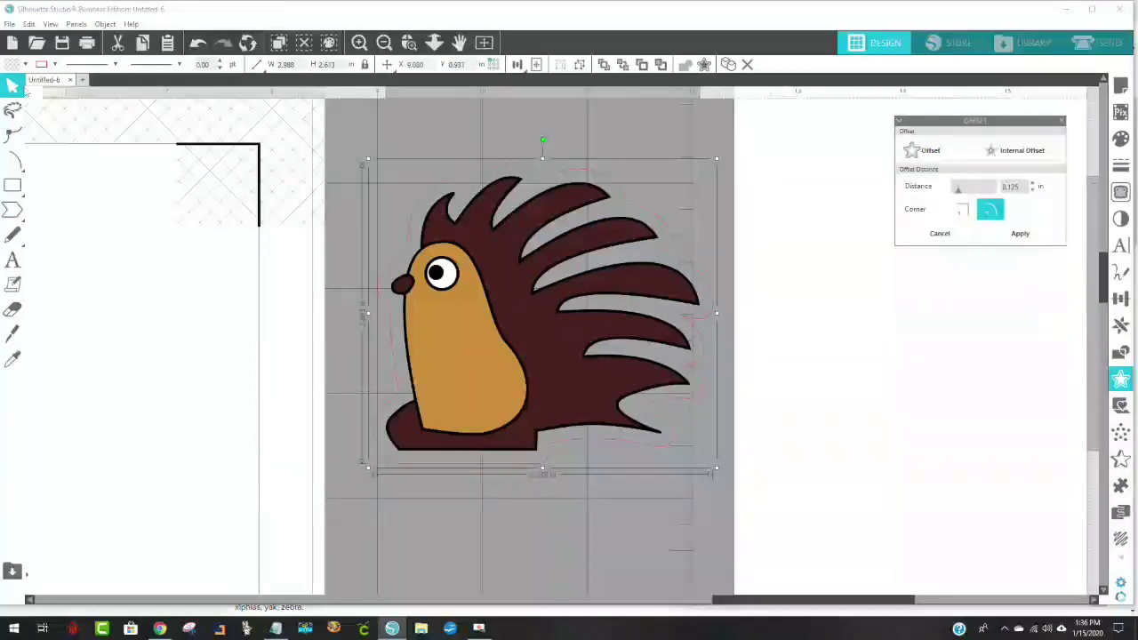
{"action": "left_click", "coordinate": [13, 65]}
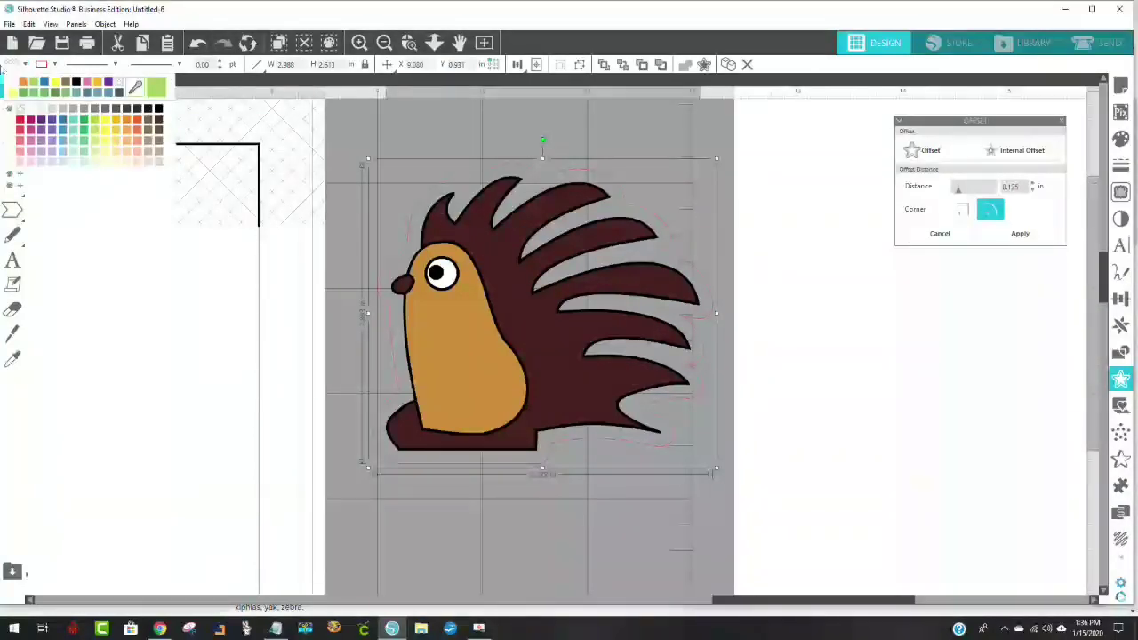
{"action": "left_click", "coordinate": [51, 107]}
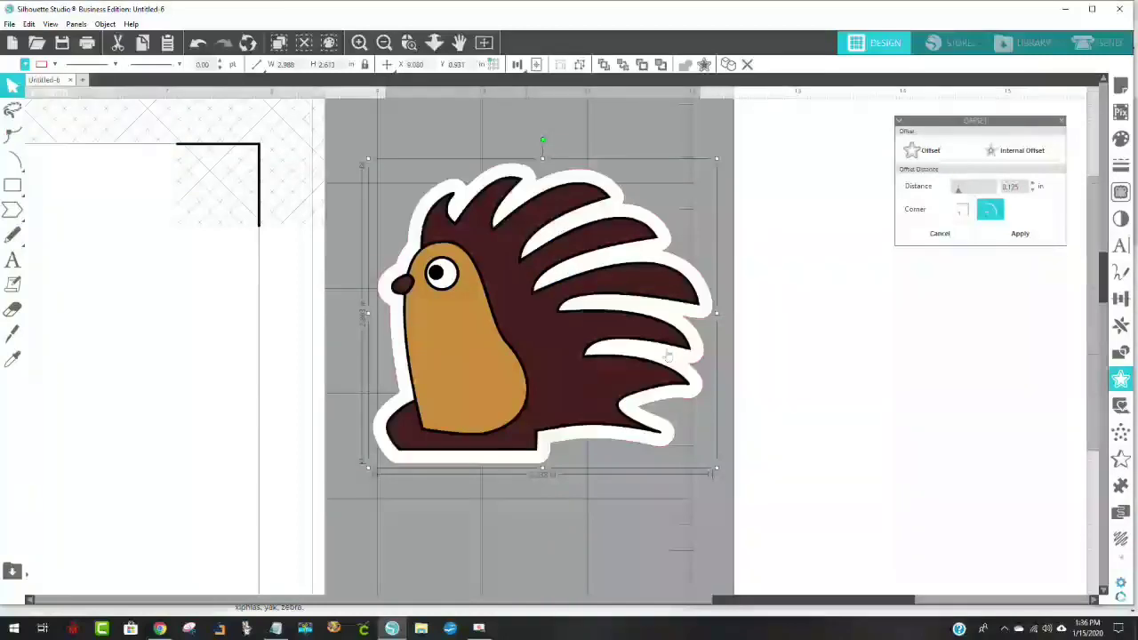
{"action": "key", "text": "Escape"}
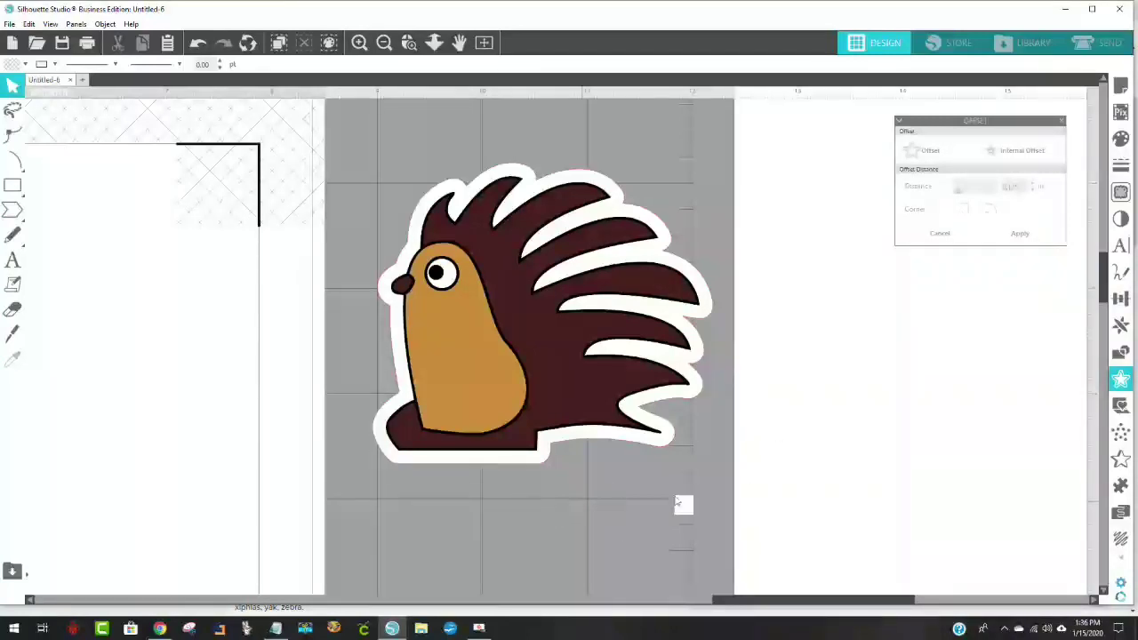
Step: Group the hedgehog with its white offset border and set the group's width to 3 in
{"action": "left_click", "coordinate": [572, 393]}
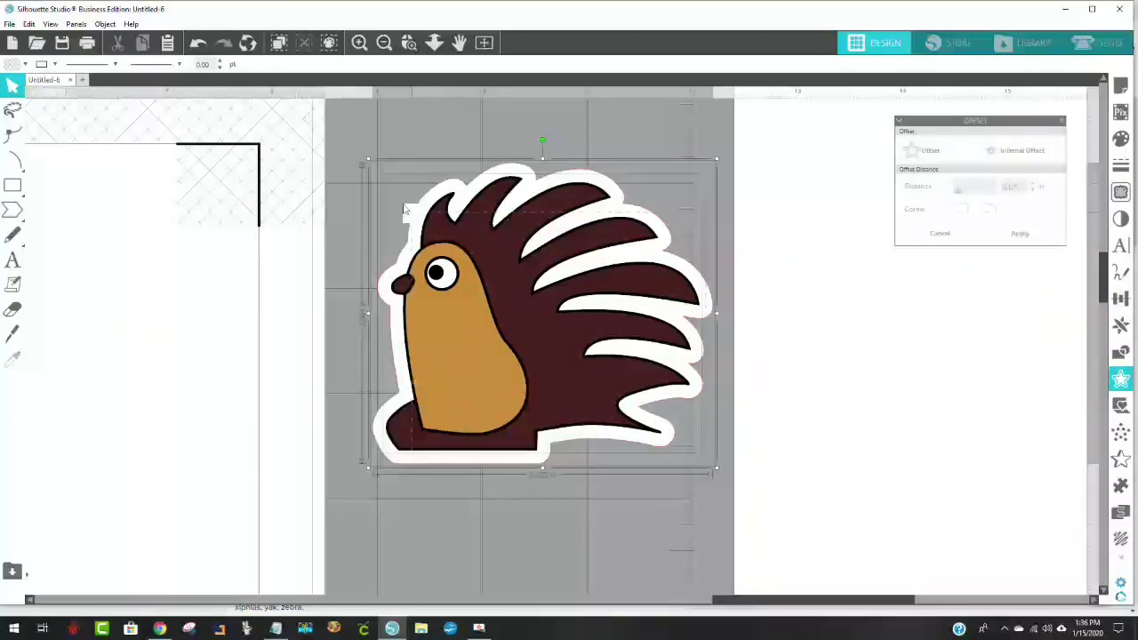
{"action": "right_click", "coordinate": [458, 285]}
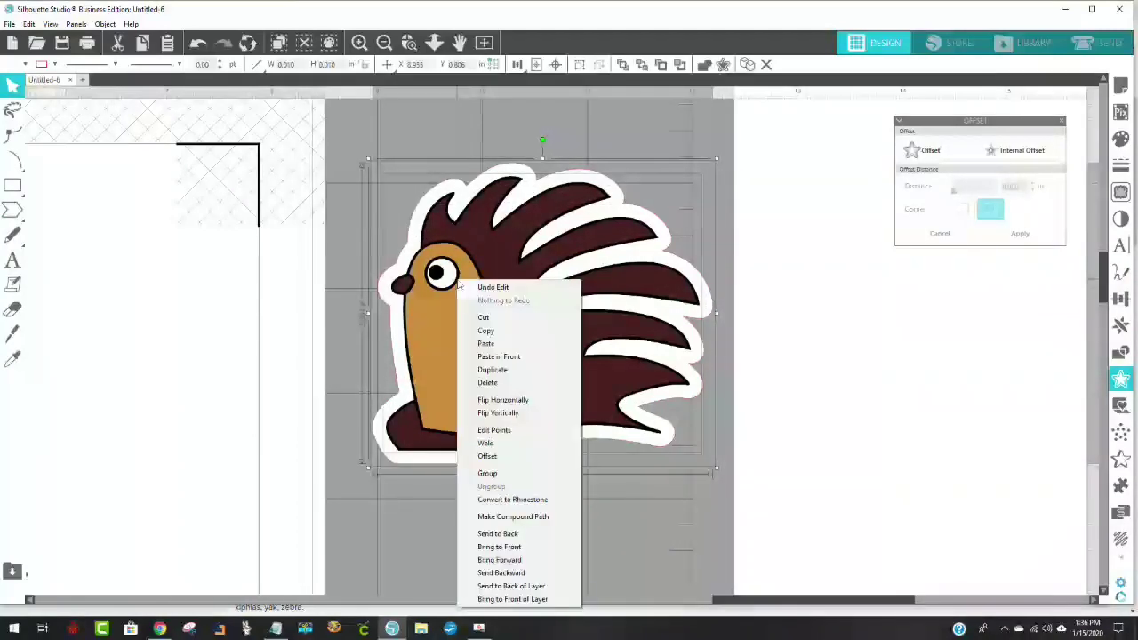
{"action": "left_click", "coordinate": [630, 474]}
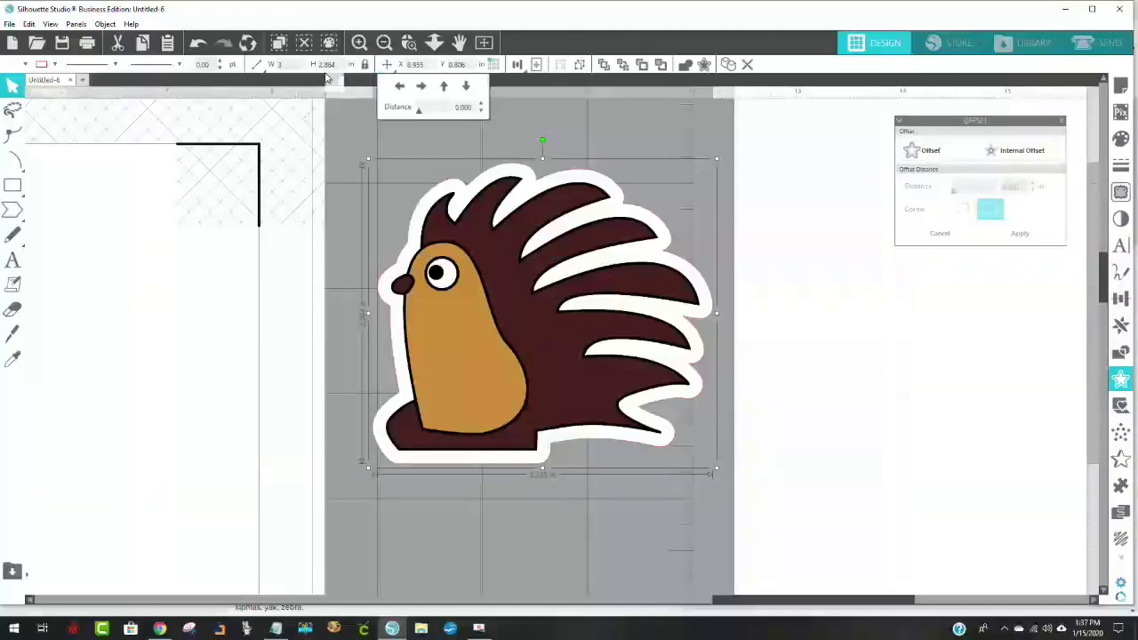
{"action": "key", "text": "Return"}
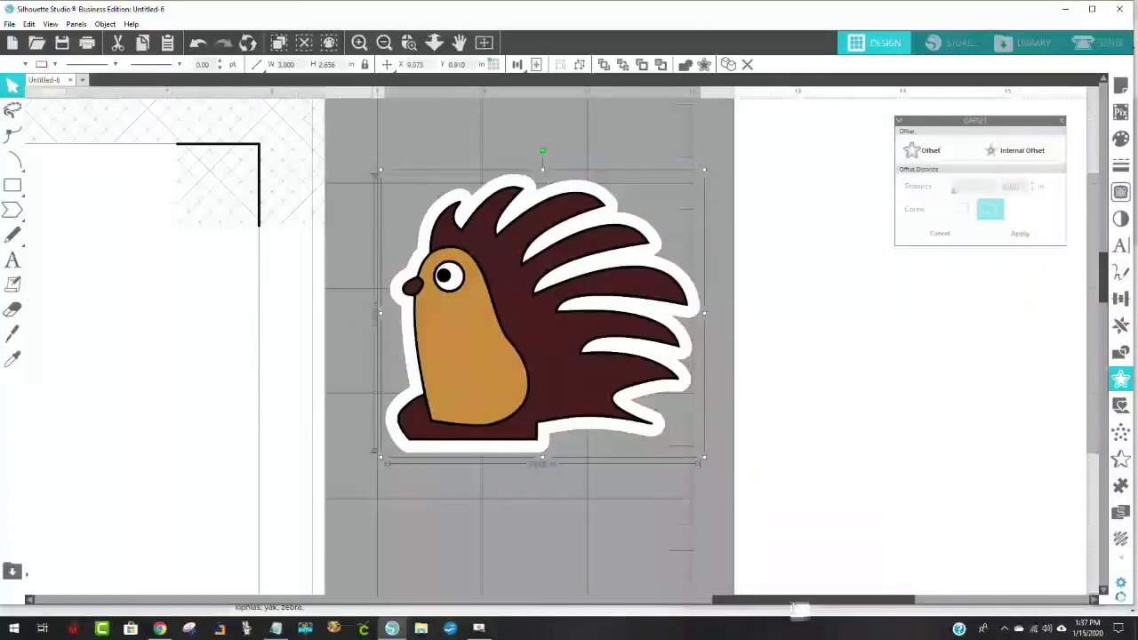
Step: Move the grouped hedgehog sticker from the mat onto the page, inside the upper-right registration mark
{"action": "scroll", "coordinate": [790, 600], "scroll_direction": "left", "scroll_amount": 5}
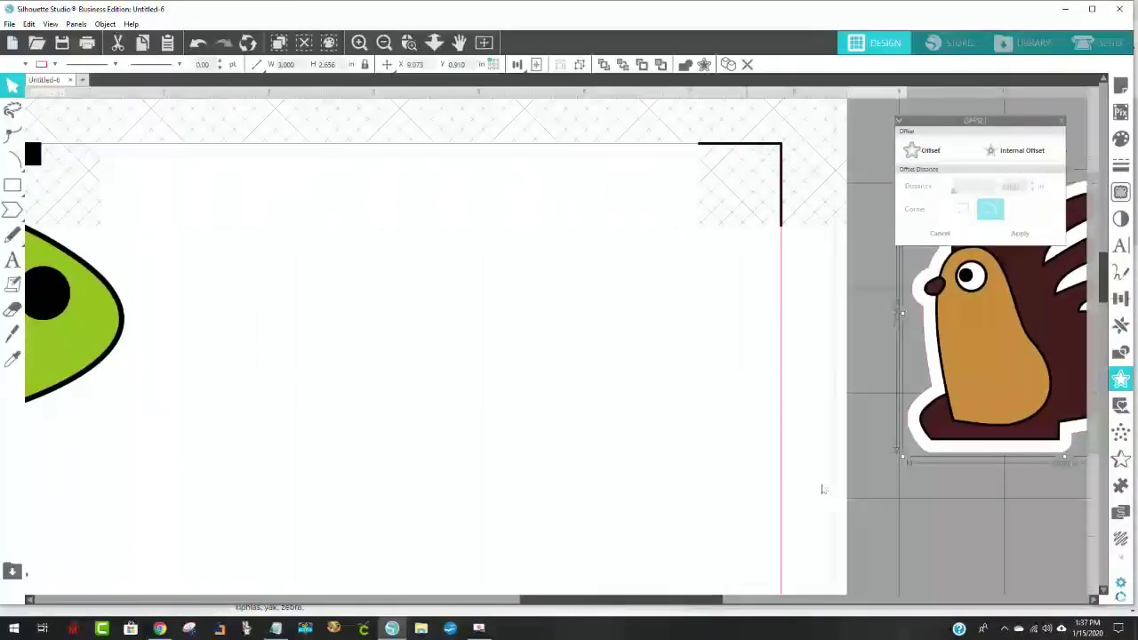
{"action": "left_click_drag", "start_coordinate": [828, 393], "coordinate": [394, 380]}
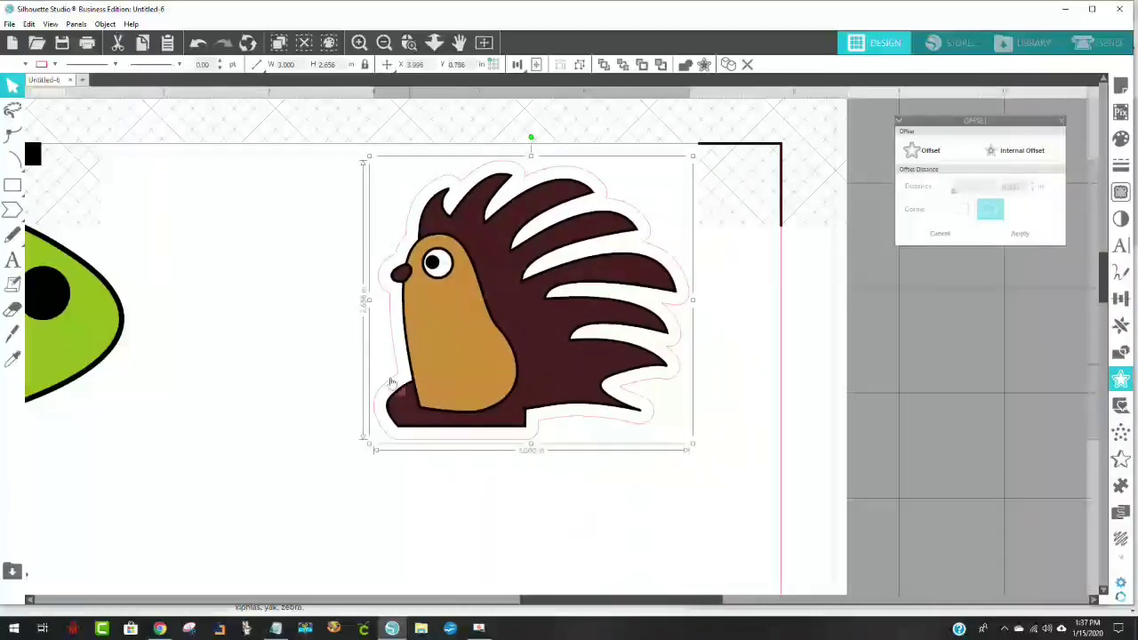
{"action": "left_click", "coordinate": [388, 45]}
{"action": "left_click", "coordinate": [388, 45]}
{"action": "left_click", "coordinate": [387, 45]}
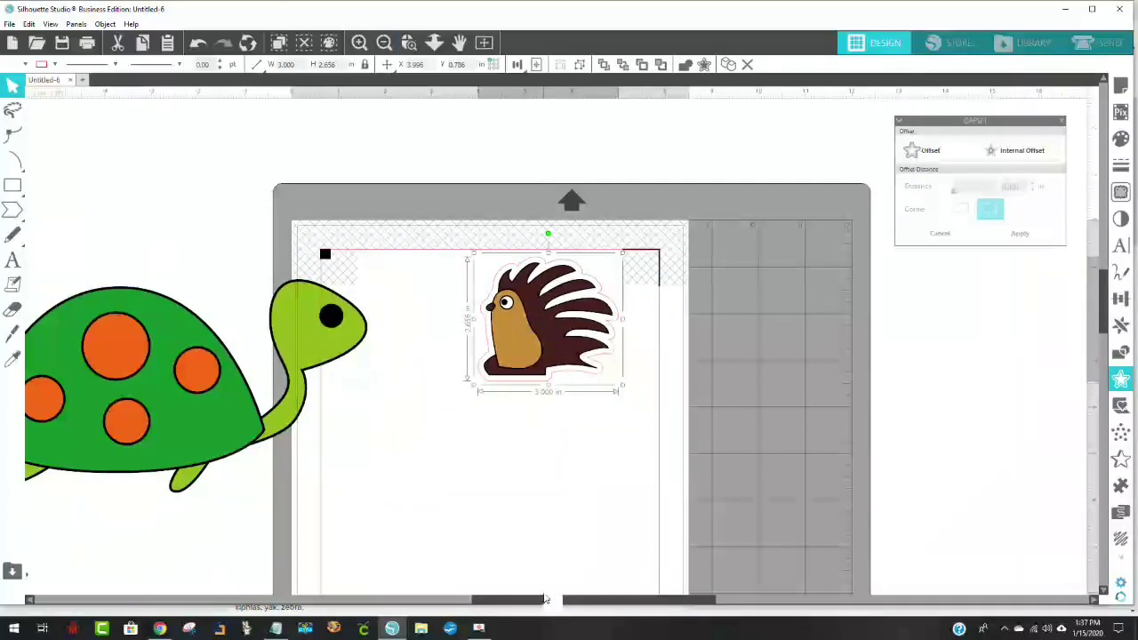
Step: Move the turtle clear of the page and select a trace area enclosing the whole turtle image
{"action": "scroll", "coordinate": [554, 480], "scroll_direction": "left", "scroll_amount": 3}
{"action": "left_click_drag", "start_coordinate": [496, 427], "coordinate": [350, 333]}
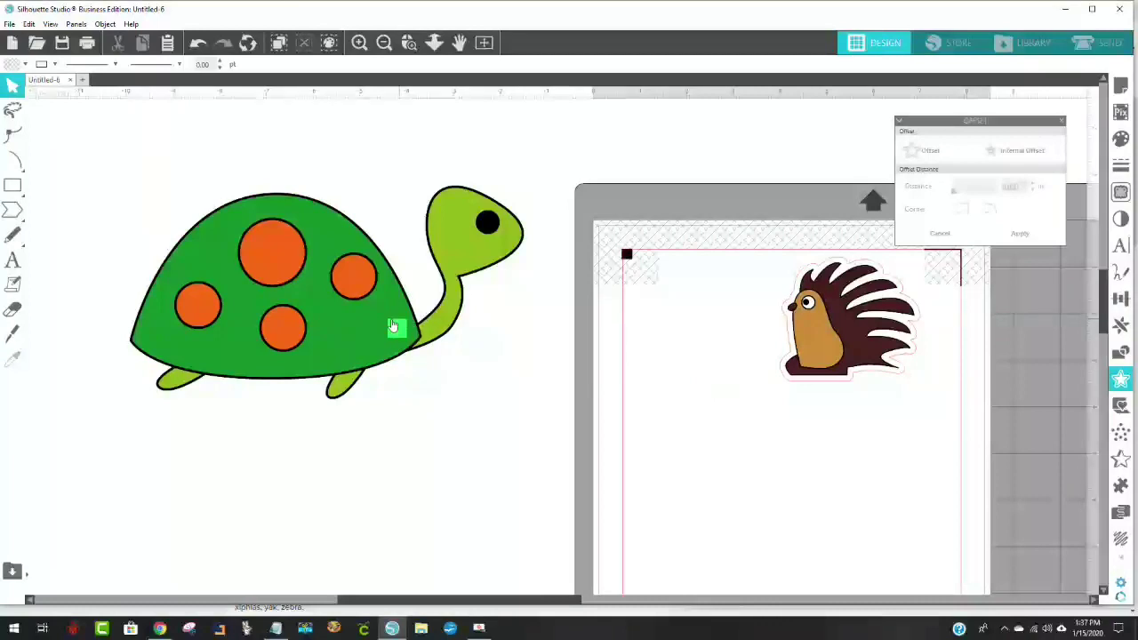
{"action": "left_click", "coordinate": [389, 330]}
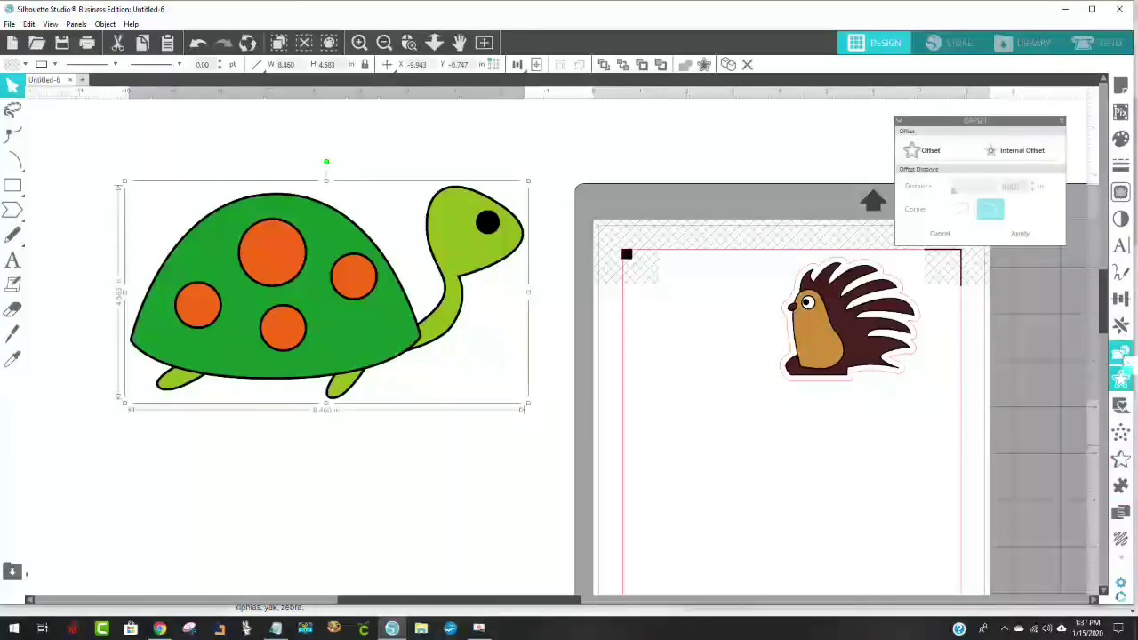
{"action": "left_click", "coordinate": [1062, 122]}
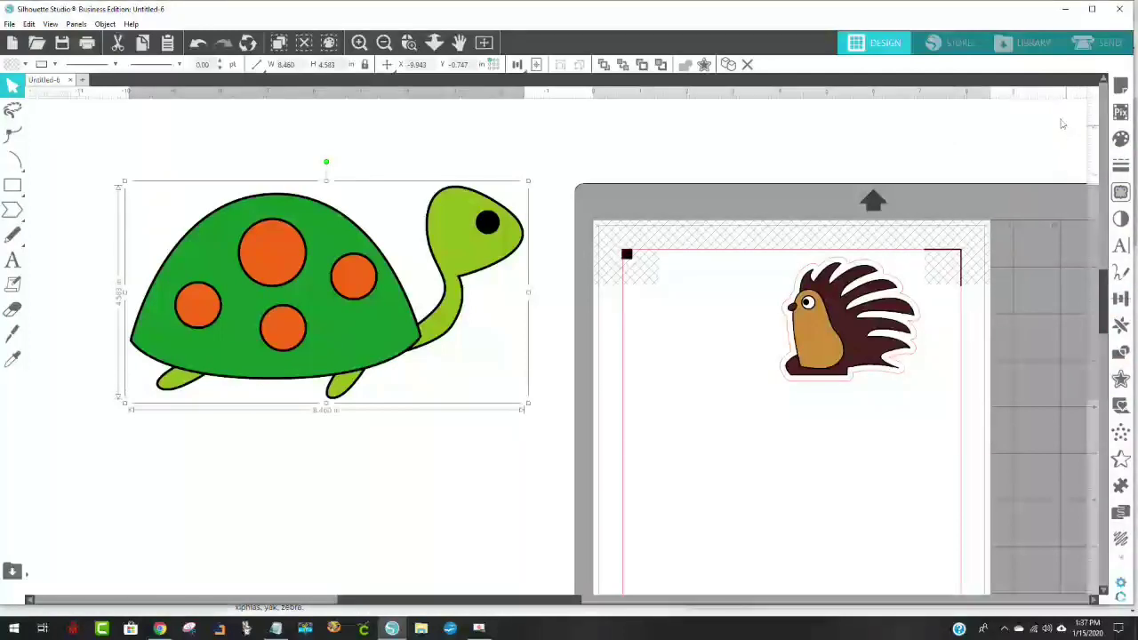
{"action": "left_click", "coordinate": [1119, 192]}
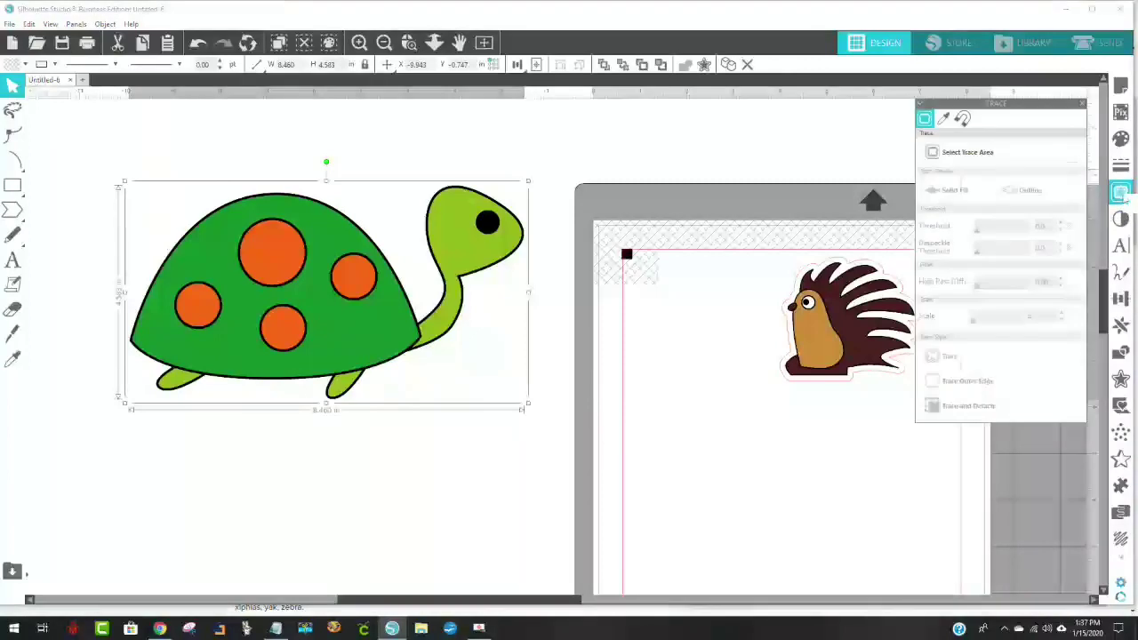
{"action": "left_click", "coordinate": [994, 152]}
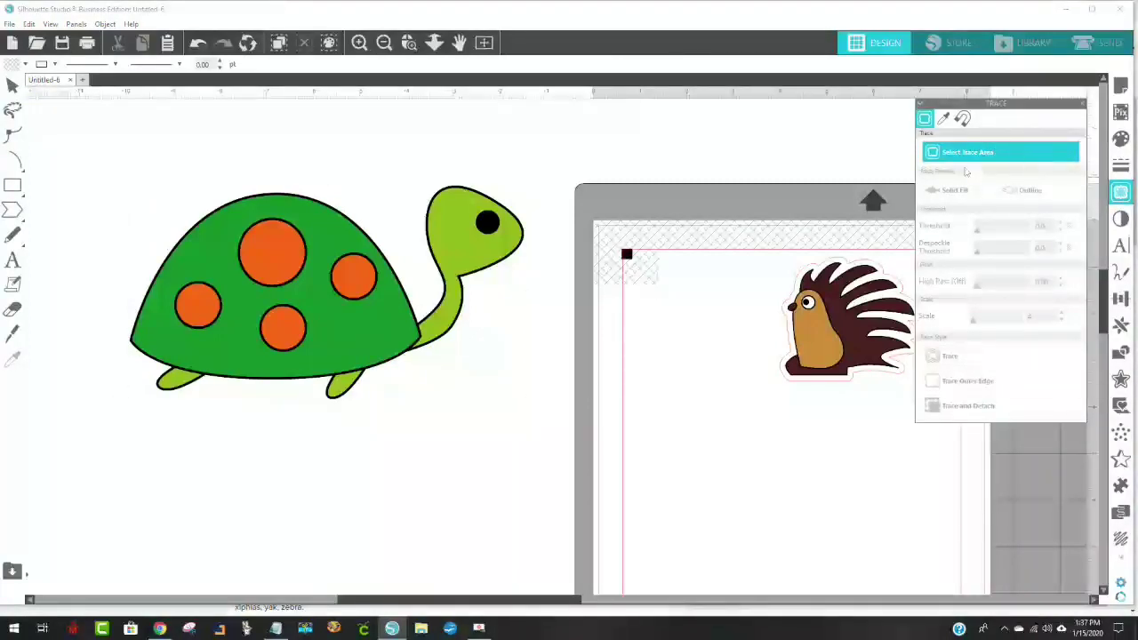
{"action": "mouse_move", "coordinate": [68, 134]}
{"action": "left_mouse_down"}
{"action": "mouse_move", "coordinate": [480, 293]}
{"action": "mouse_move", "coordinate": [532, 414]}
{"action": "left_mouse_up"}
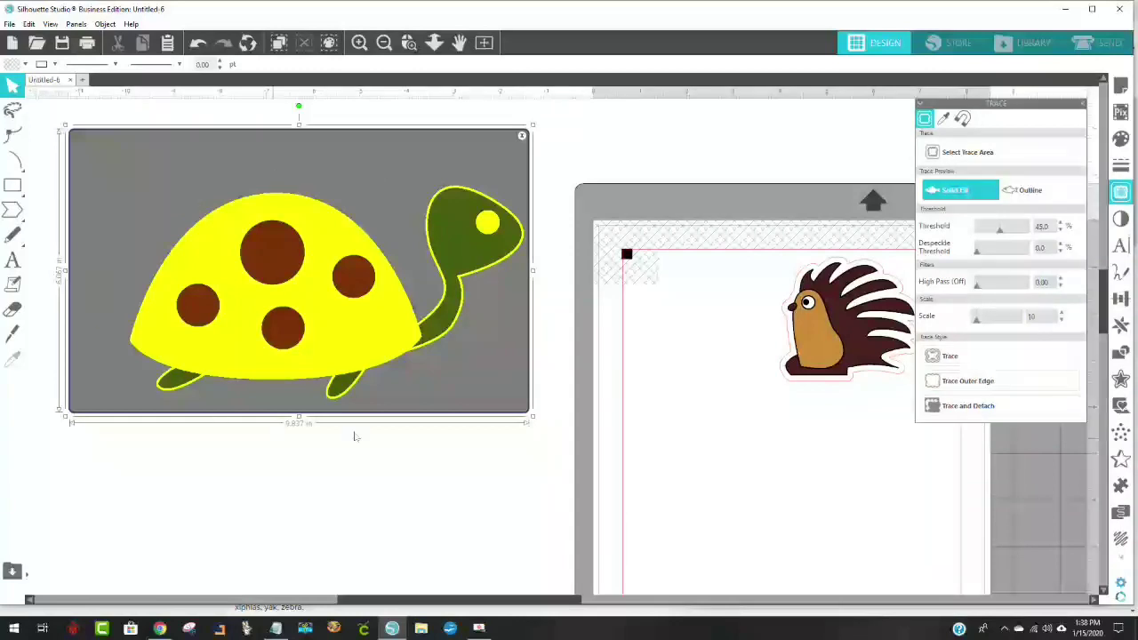
Step: Trace the turtle with the standard Trace style and separate the original image and the traced outline from each other
{"action": "left_click", "coordinate": [969, 364]}
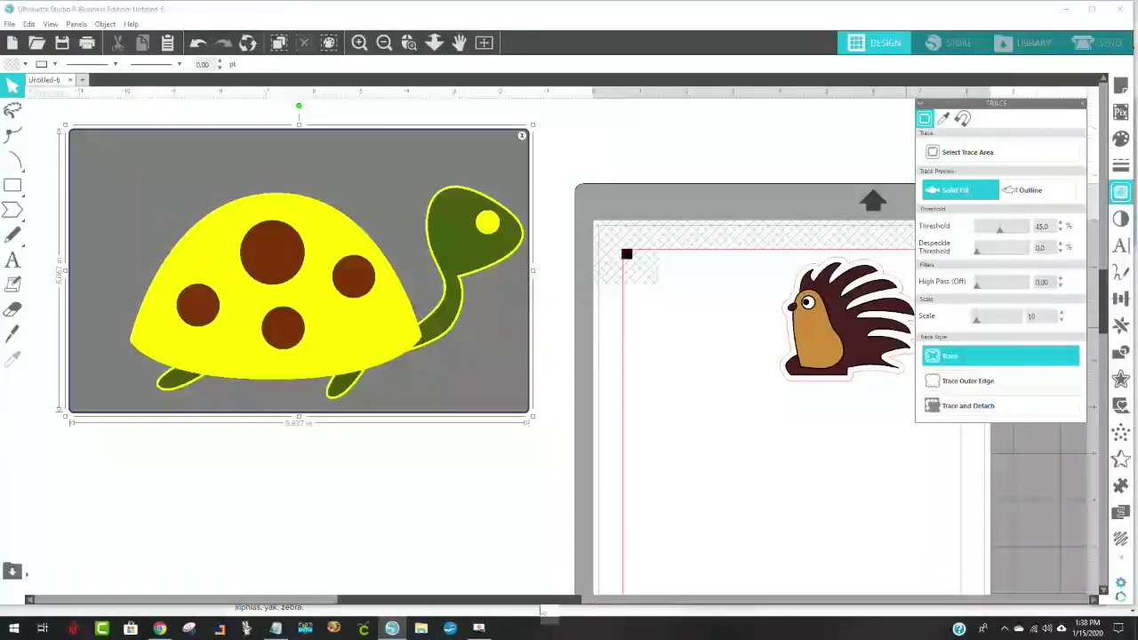
{"action": "mouse_move", "coordinate": [365, 325]}
{"action": "left_mouse_down"}
{"action": "mouse_move", "coordinate": [403, 438]}
{"action": "mouse_move", "coordinate": [419, 579]}
{"action": "left_mouse_up"}
{"action": "left_click", "coordinate": [305, 218]}
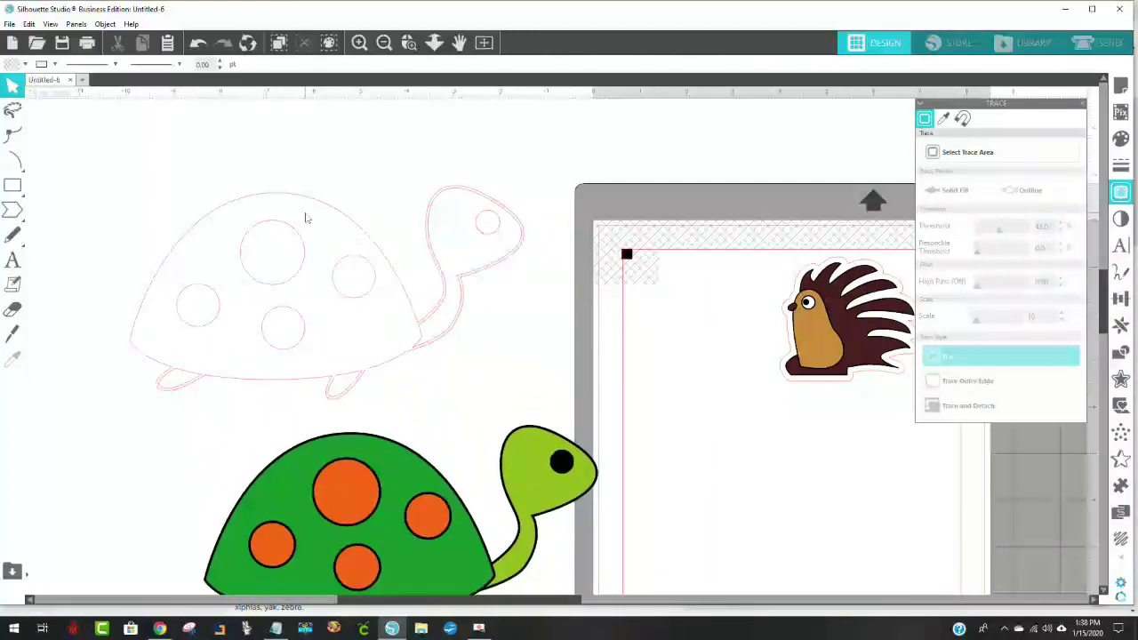
{"action": "left_click", "coordinate": [299, 201]}
{"action": "left_click_drag", "start_coordinate": [299, 201], "coordinate": [297, 153]}
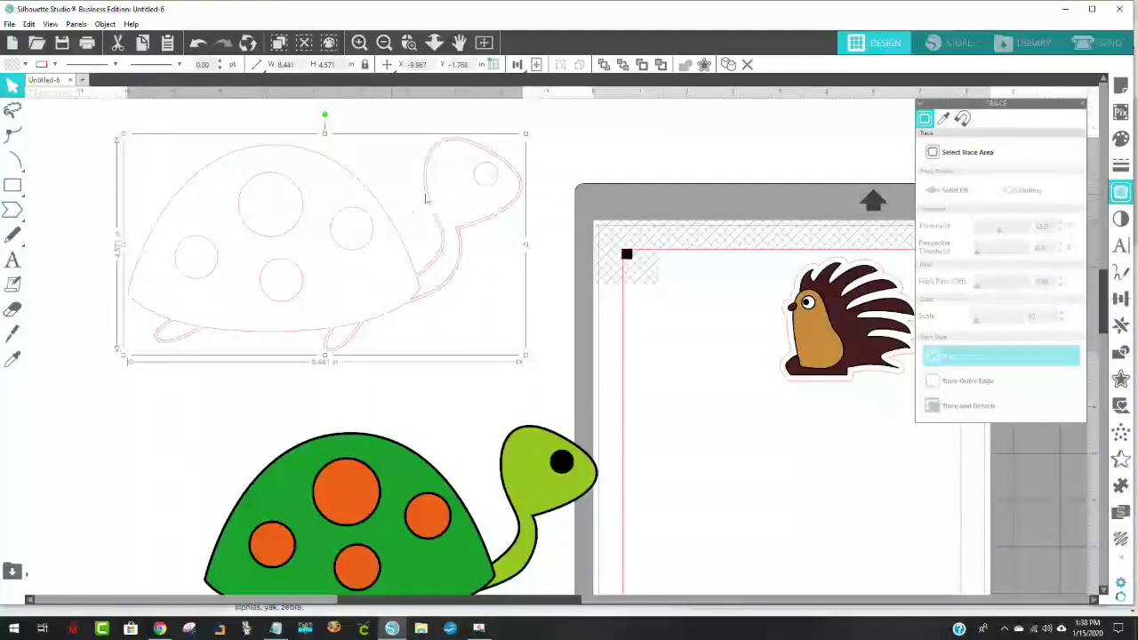
Step: Try a strong pink fill on the traced turtle, then undo that fill
{"action": "left_click", "coordinate": [596, 159]}
{"action": "left_click", "coordinate": [440, 146]}
{"action": "left_click", "coordinate": [25, 64]}
{"action": "left_click", "coordinate": [86, 83]}
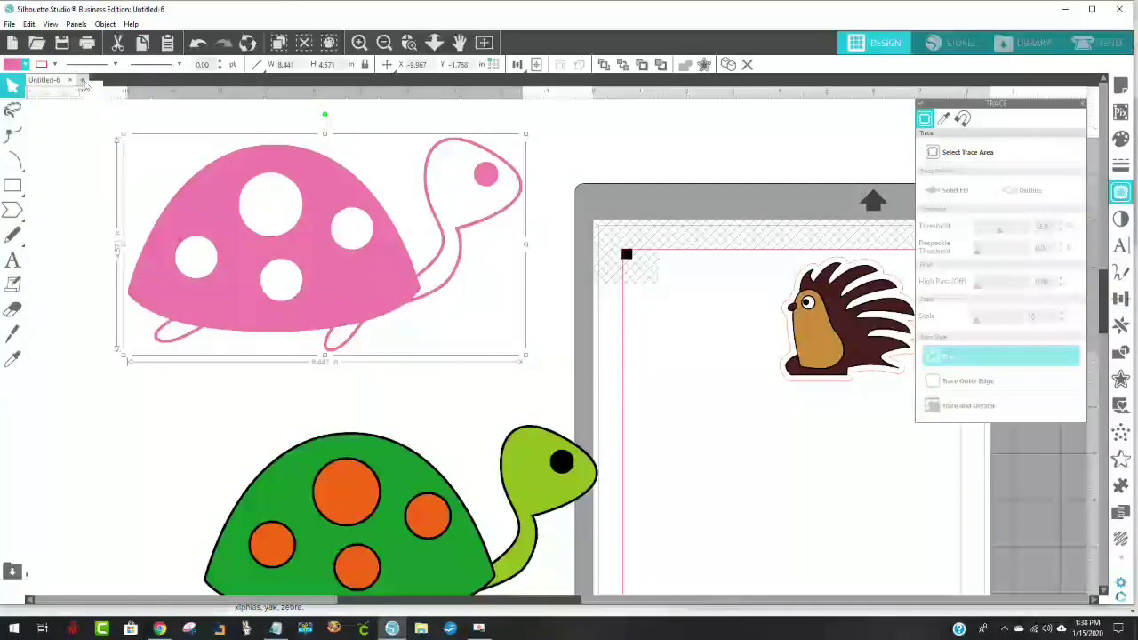
{"action": "left_click", "coordinate": [68, 186]}
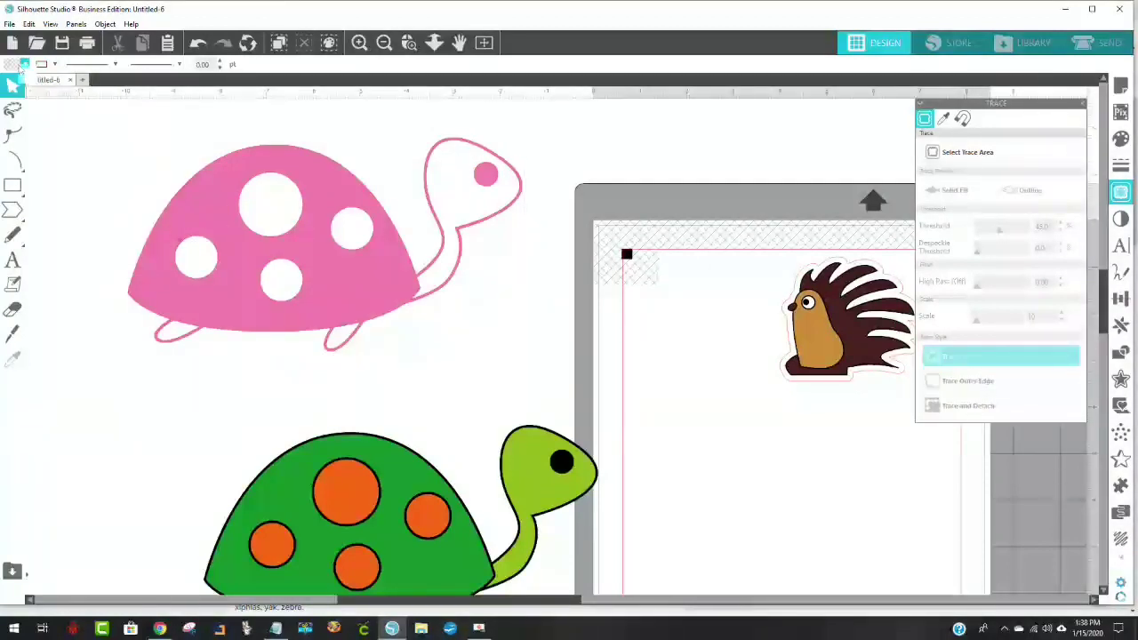
{"action": "left_click", "coordinate": [358, 222]}
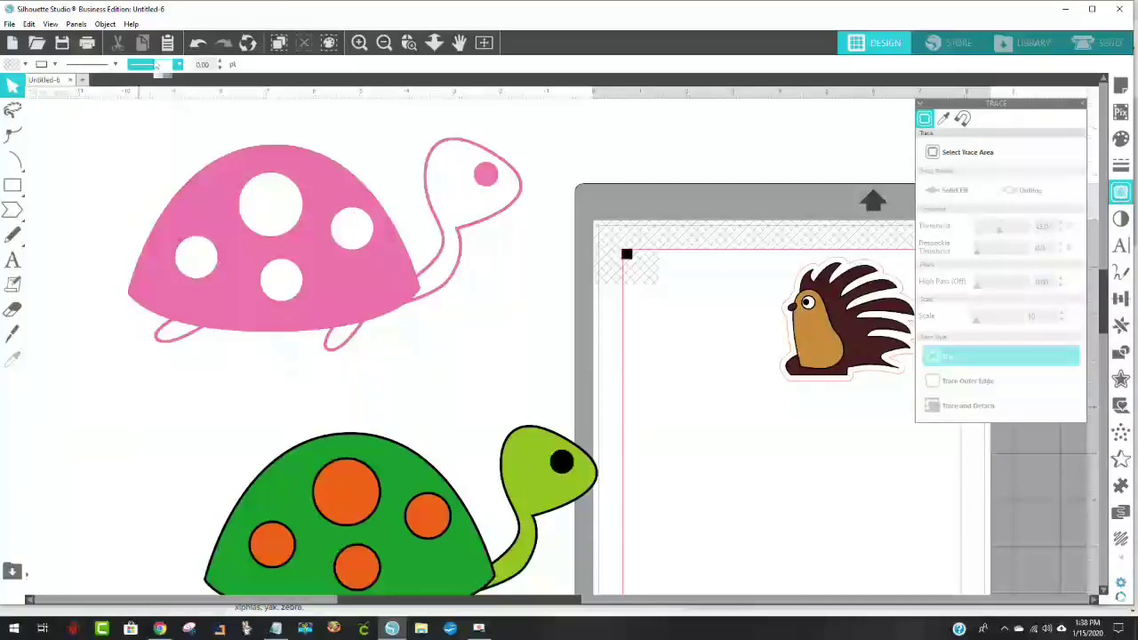
{"action": "left_click", "coordinate": [198, 45]}
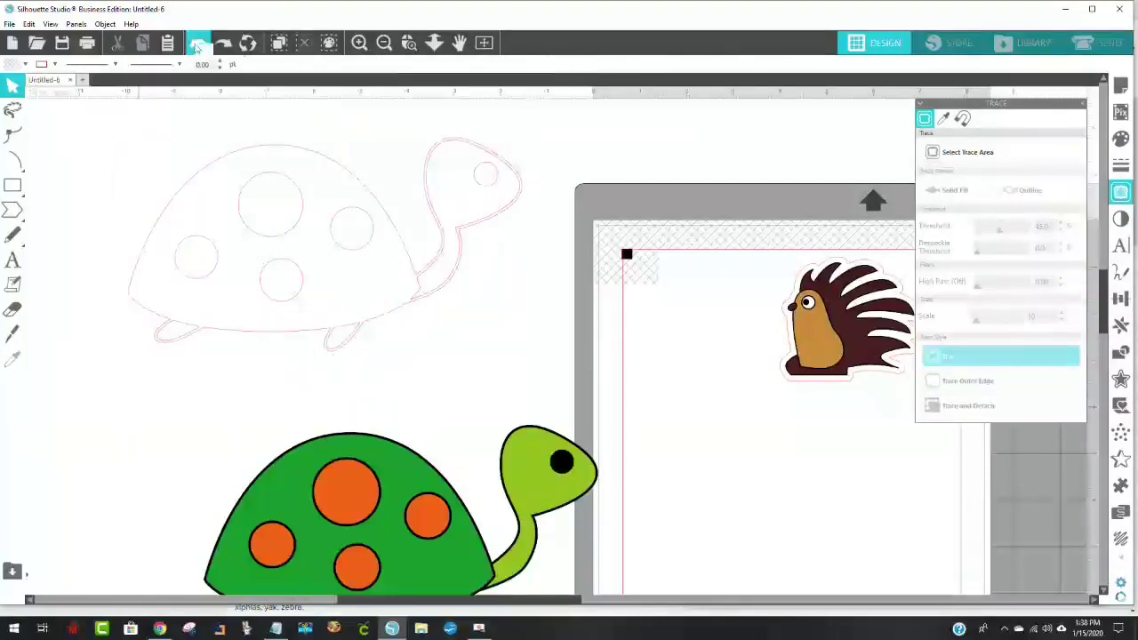
Step: Fill the traced turtle outline with light pink
{"action": "left_click", "coordinate": [255, 153]}
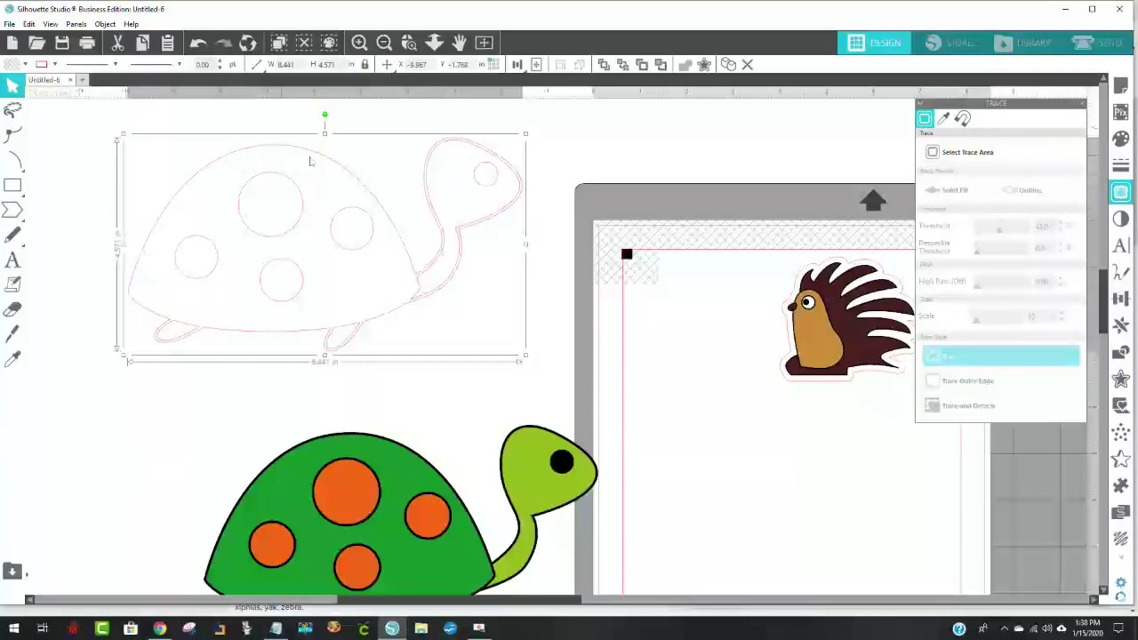
{"action": "left_click", "coordinate": [11, 66]}
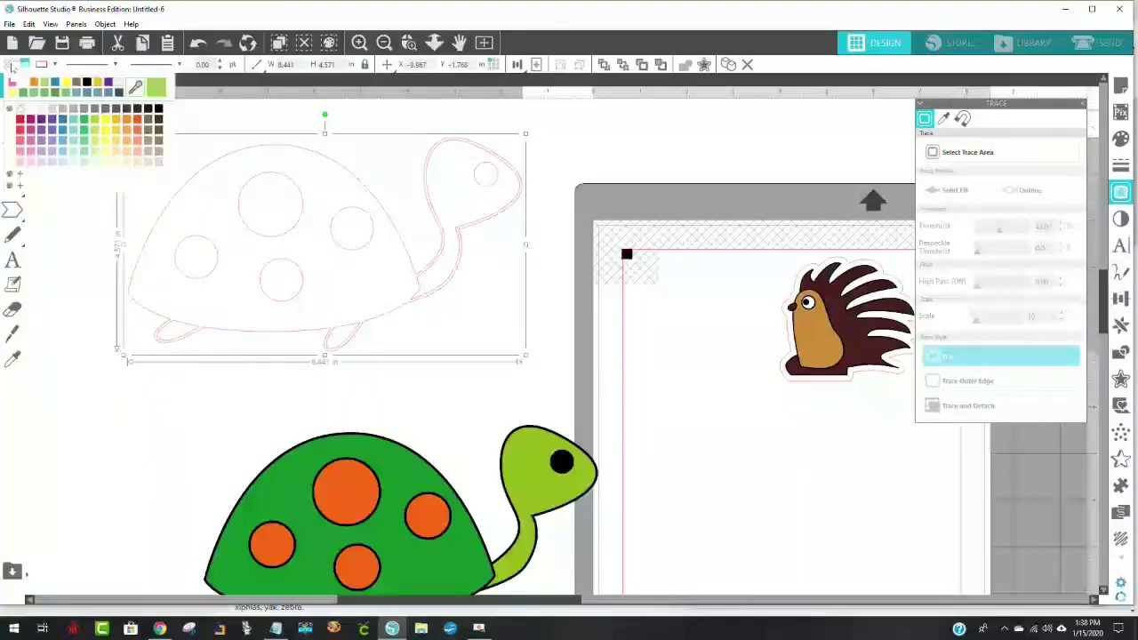
{"action": "left_click", "coordinate": [20, 158]}
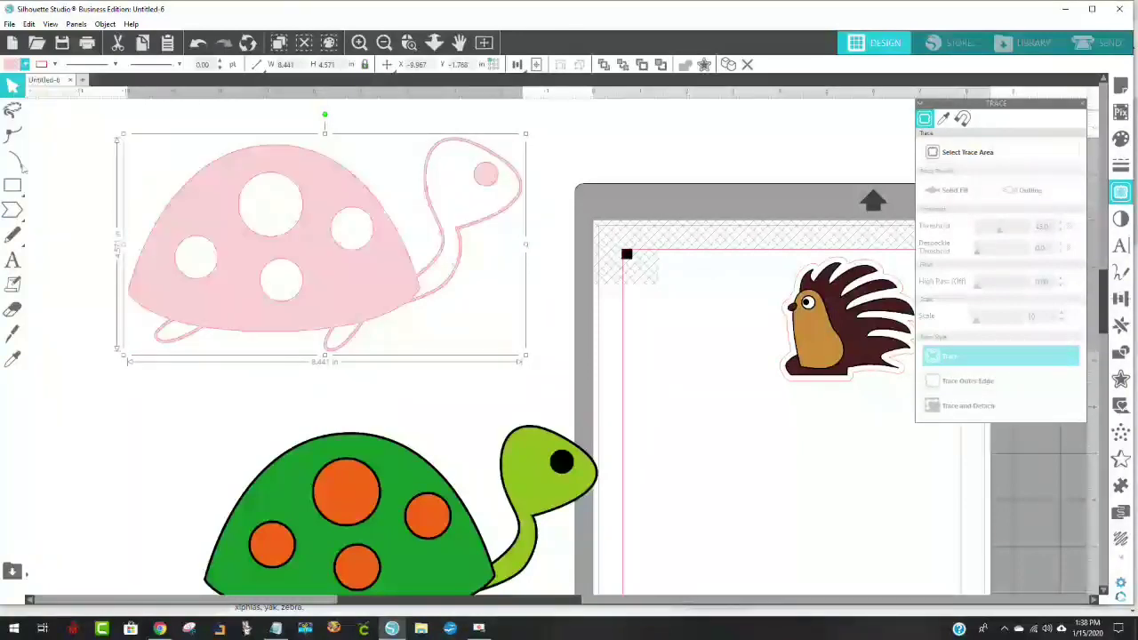
{"action": "left_click", "coordinate": [472, 399]}
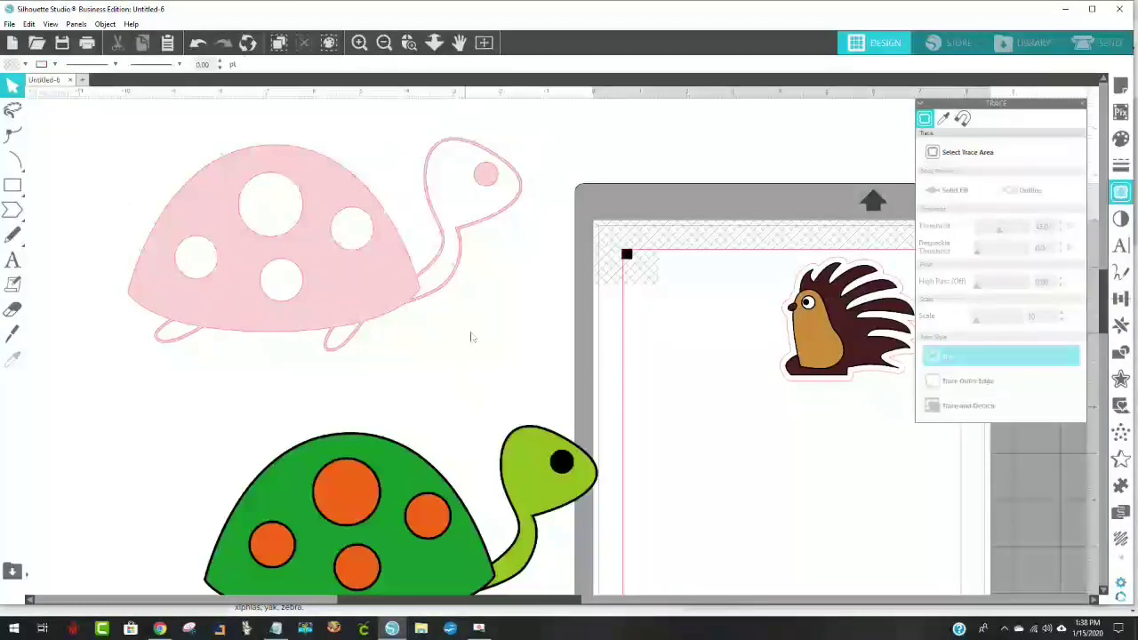
Step: Release the compound path of the light pink turtle trace
{"action": "left_click", "coordinate": [199, 290]}
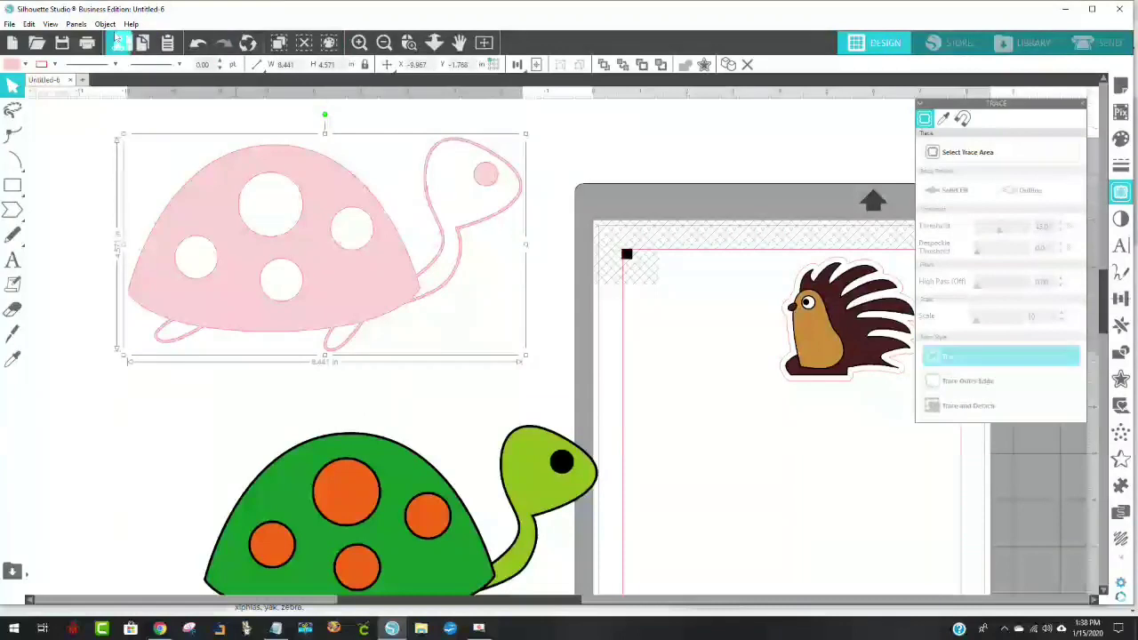
{"action": "left_click", "coordinate": [105, 24]}
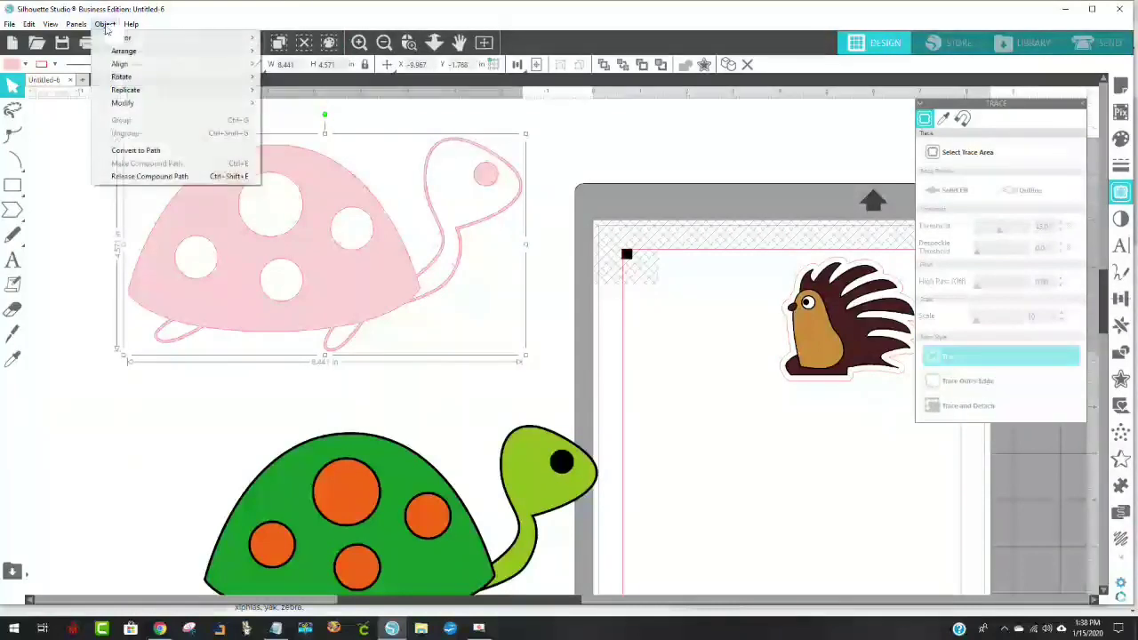
{"action": "left_click", "coordinate": [154, 177]}
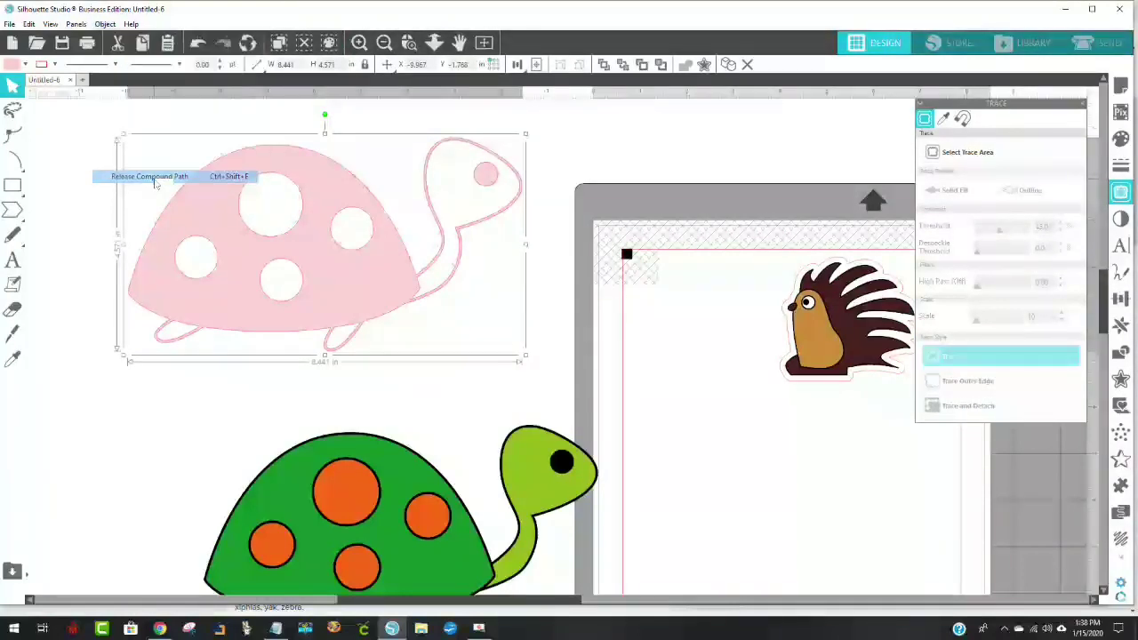
{"action": "left_click", "coordinate": [495, 412]}
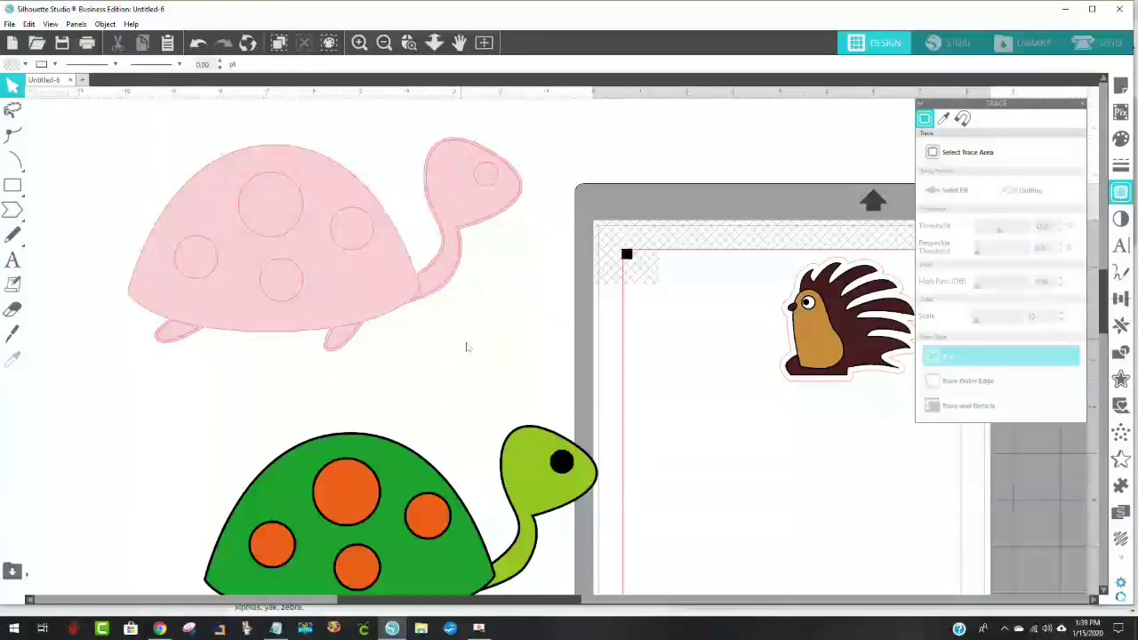
Step: Fill the shell spot nearest the turtle's neck with purple
{"action": "left_click", "coordinate": [353, 242]}
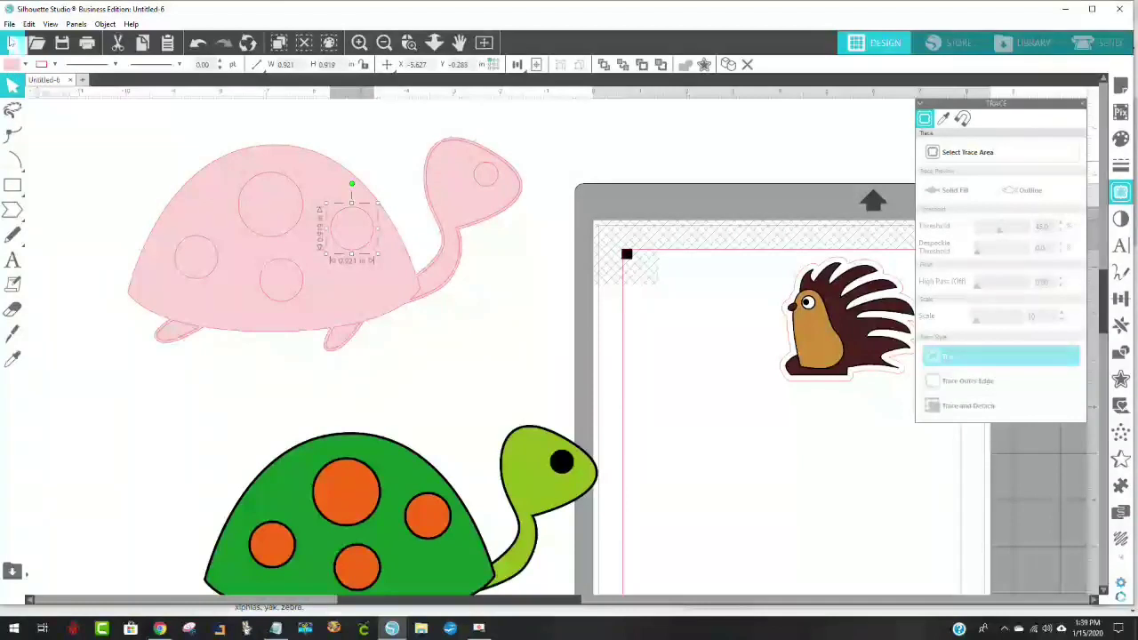
{"action": "left_click", "coordinate": [11, 66]}
{"action": "left_click", "coordinate": [53, 133]}
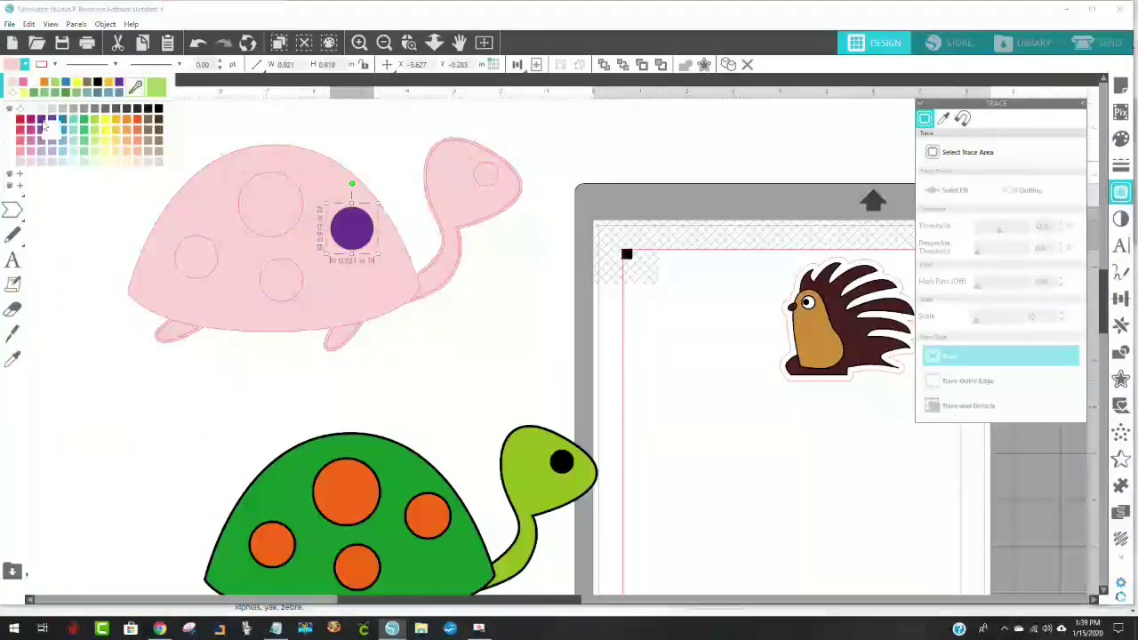
Step: Fill the traced turtle's largest shell spot with blue and the spot nearest the rear of the shell with orange
{"action": "left_click", "coordinate": [300, 203]}
{"action": "left_click", "coordinate": [19, 67]}
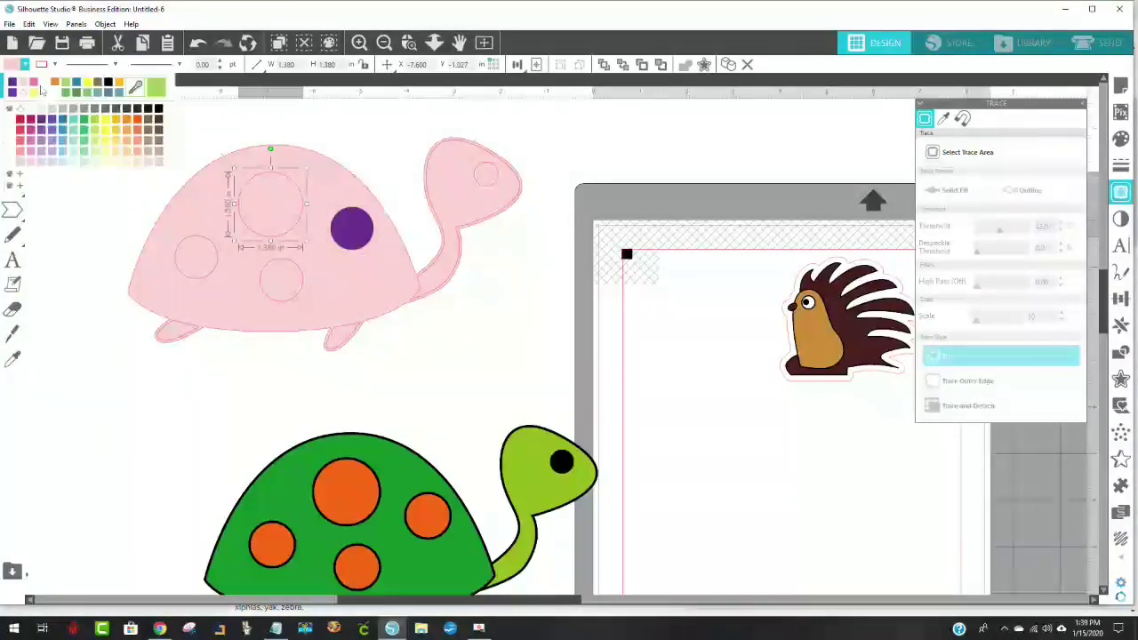
{"action": "left_click", "coordinate": [77, 87]}
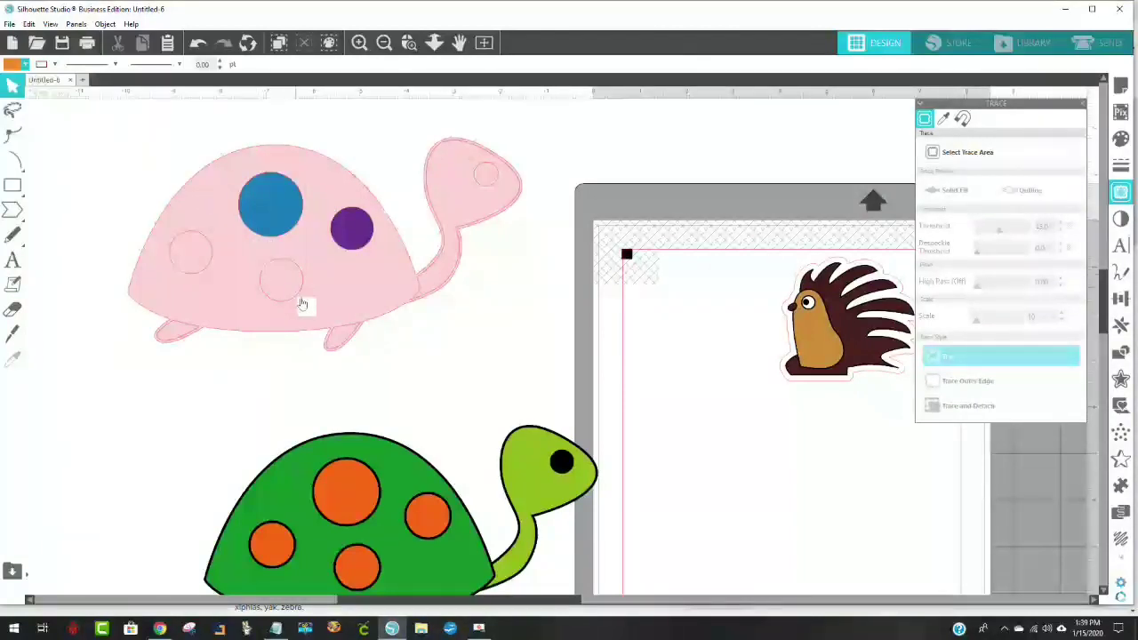
{"action": "left_click", "coordinate": [192, 252]}
{"action": "left_click", "coordinate": [22, 65]}
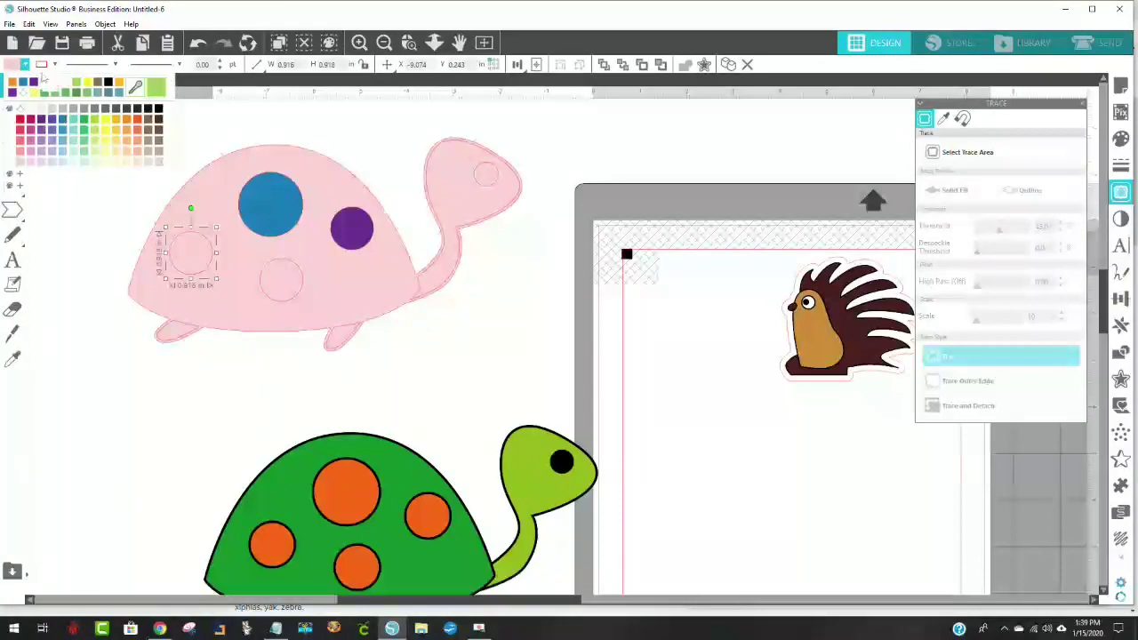
{"action": "left_click", "coordinate": [12, 85]}
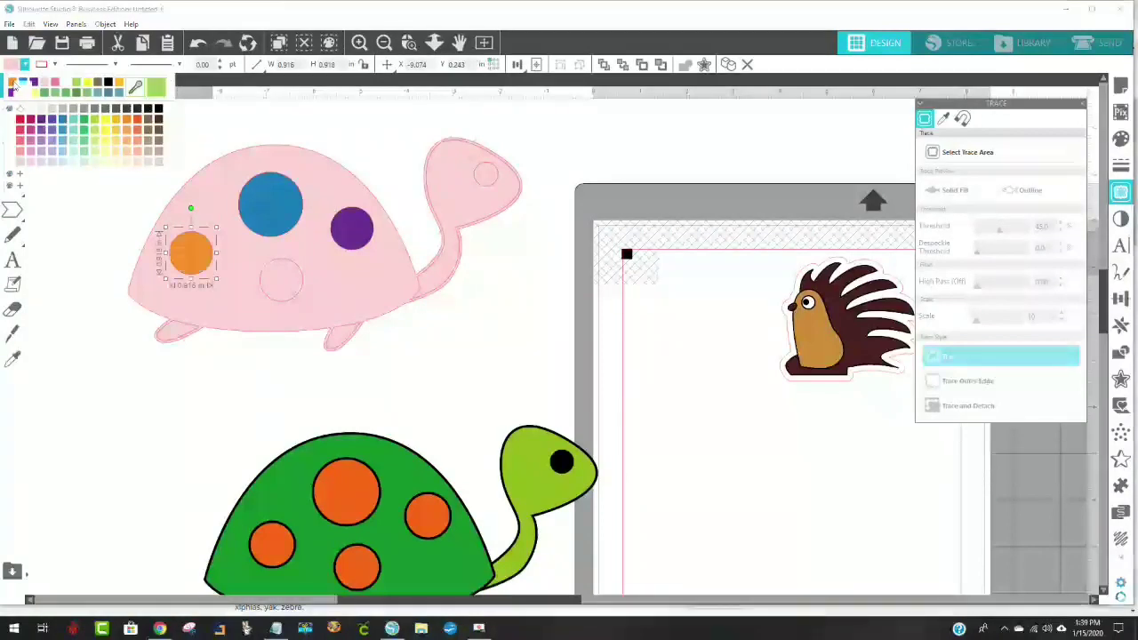
Step: Fill the lowest spot on the traced turtle's shell with light yellow
{"action": "left_click", "coordinate": [293, 293]}
{"action": "left_click", "coordinate": [24, 65]}
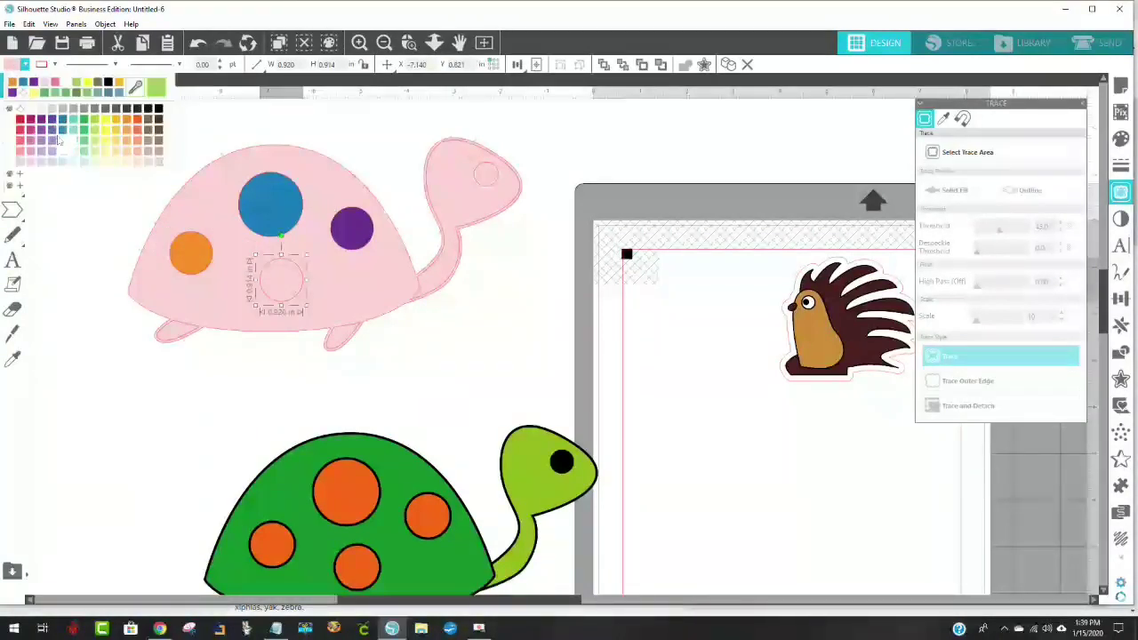
{"action": "left_click", "coordinate": [107, 153]}
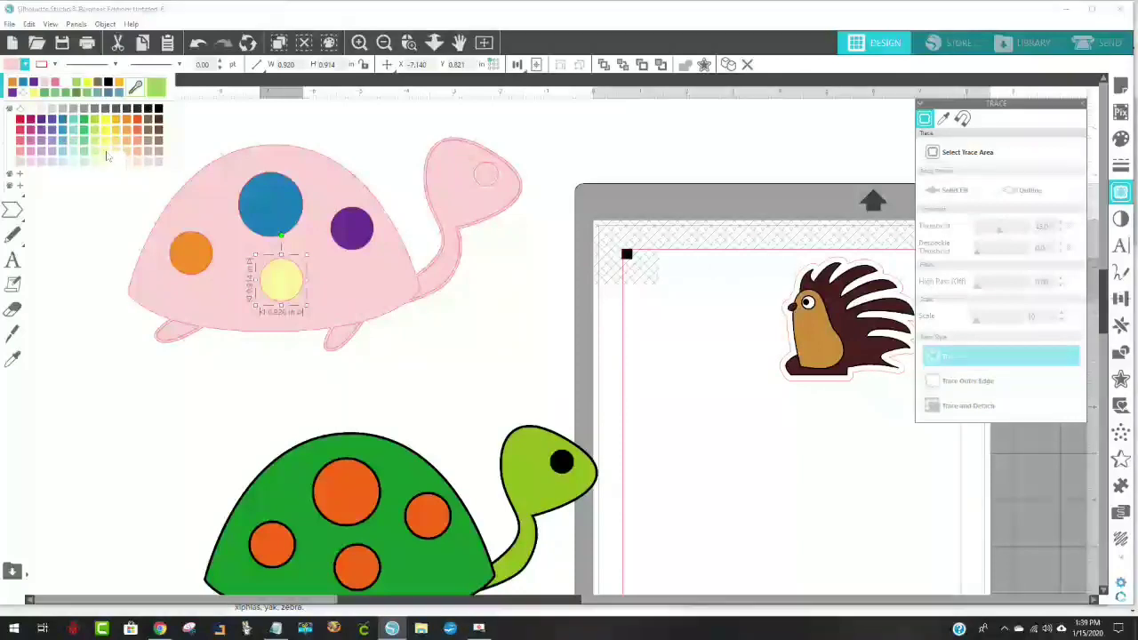
Step: Examine the separate pieces of the traced turtle, selecting the body, head and feet one after another
{"action": "left_click", "coordinate": [384, 290]}
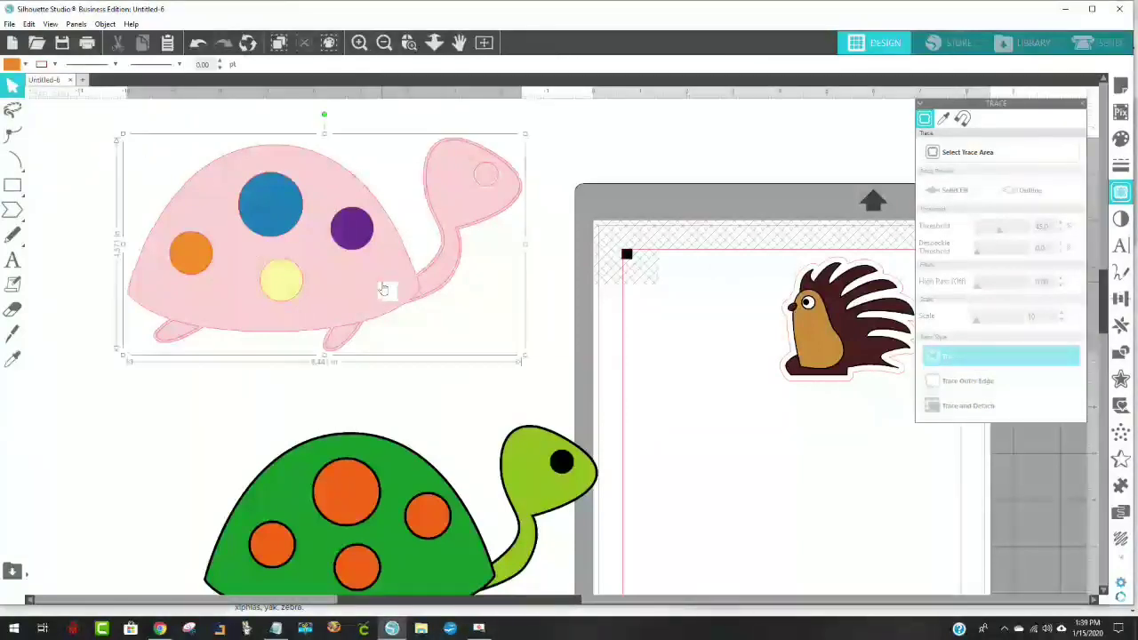
{"action": "left_click", "coordinate": [531, 257]}
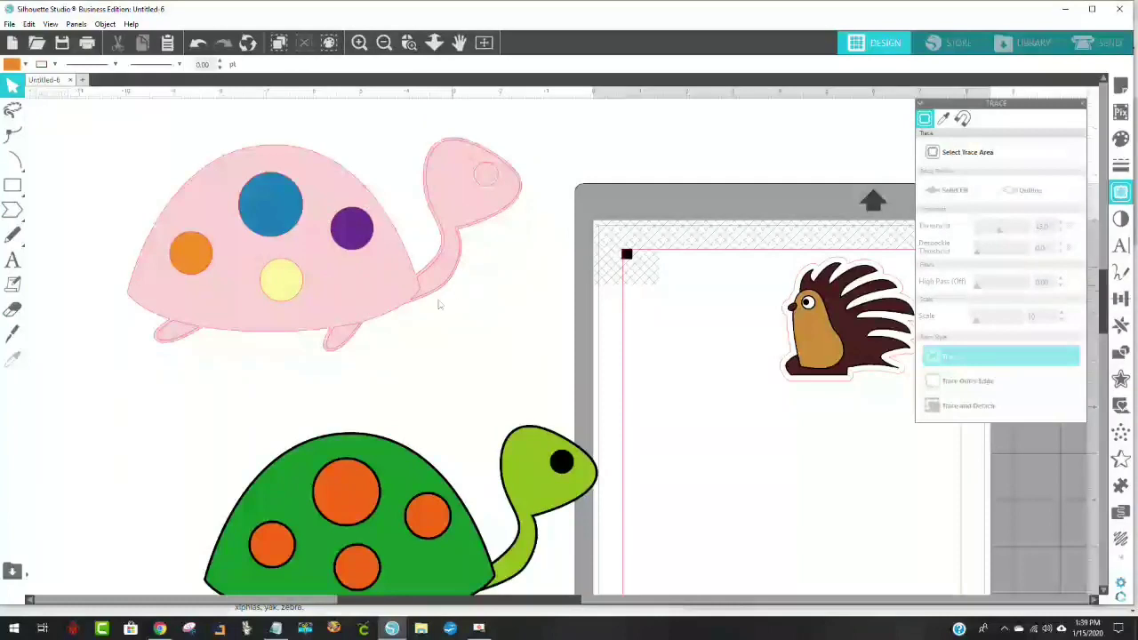
{"action": "mouse_move", "coordinate": [257, 240]}
{"action": "left_mouse_down"}
{"action": "mouse_move", "coordinate": [282, 236]}
{"action": "mouse_move", "coordinate": [342, 396]}
{"action": "mouse_move", "coordinate": [281, 323]}
{"action": "mouse_move", "coordinate": [299, 213]}
{"action": "mouse_move", "coordinate": [241, 247]}
{"action": "left_mouse_up"}
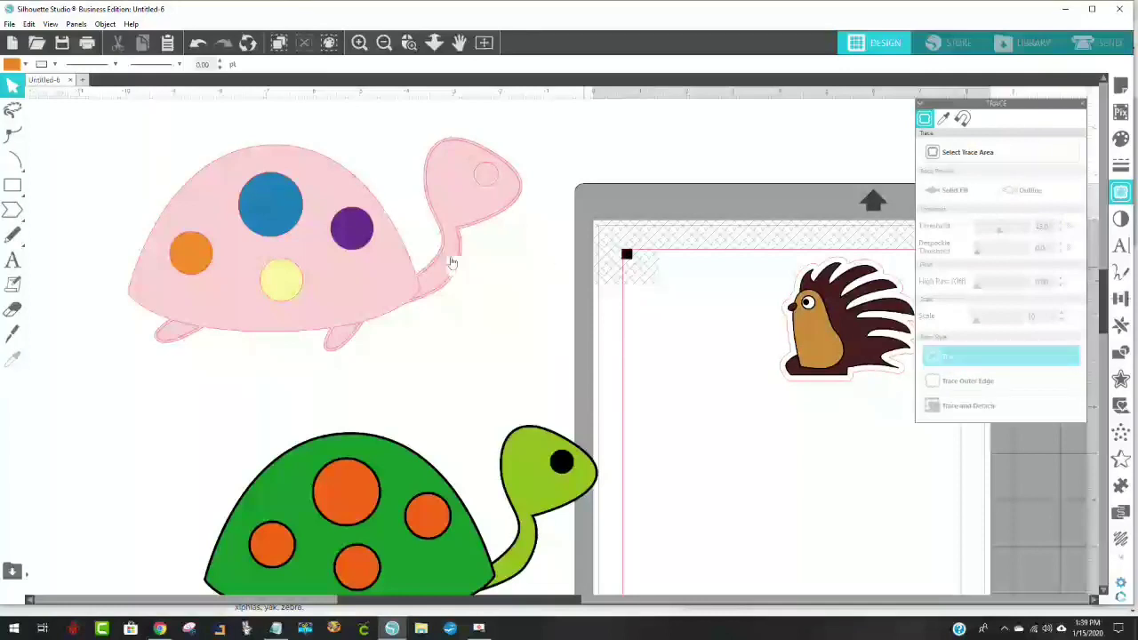
{"action": "left_click_drag", "start_coordinate": [294, 284], "coordinate": [338, 295]}
{"action": "left_click", "coordinate": [411, 213]}
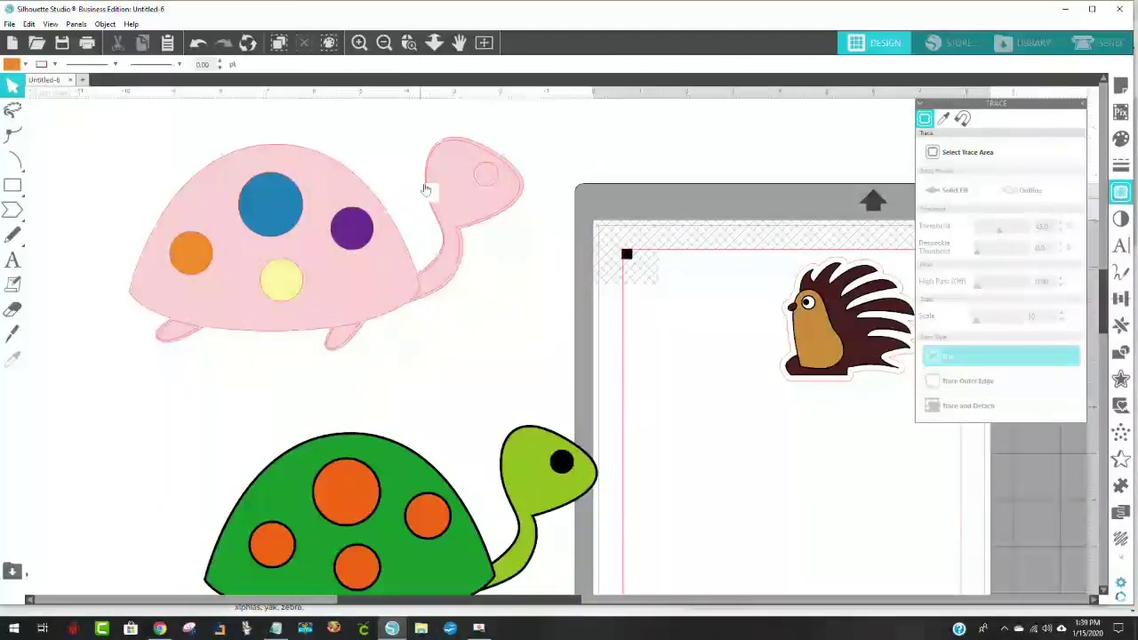
{"action": "left_click", "coordinate": [462, 177]}
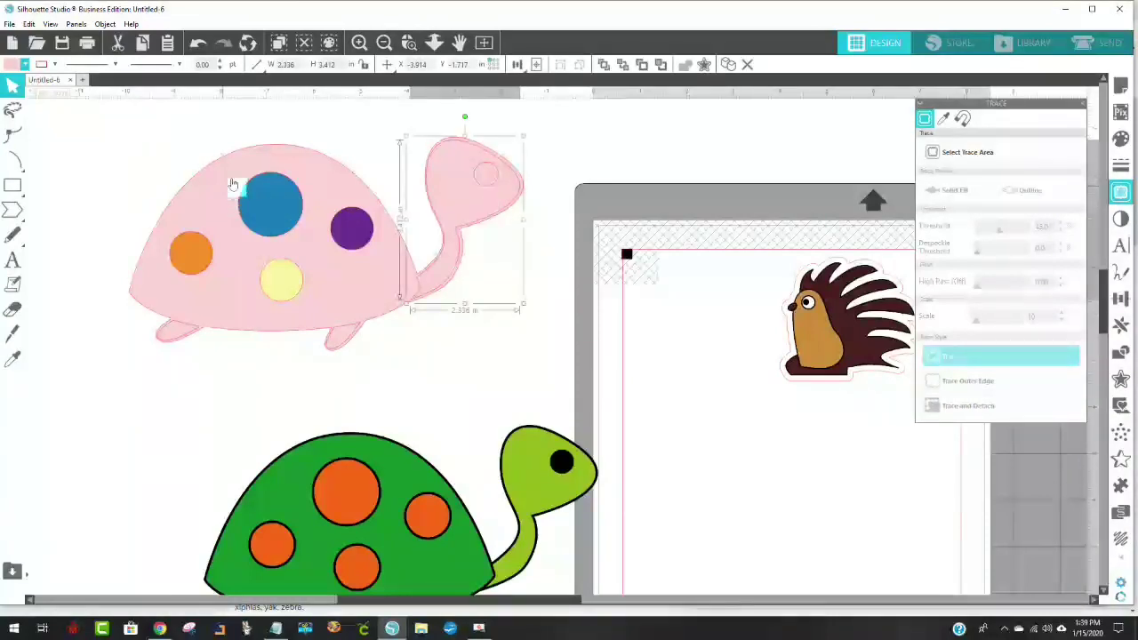
{"action": "left_click", "coordinate": [342, 337]}
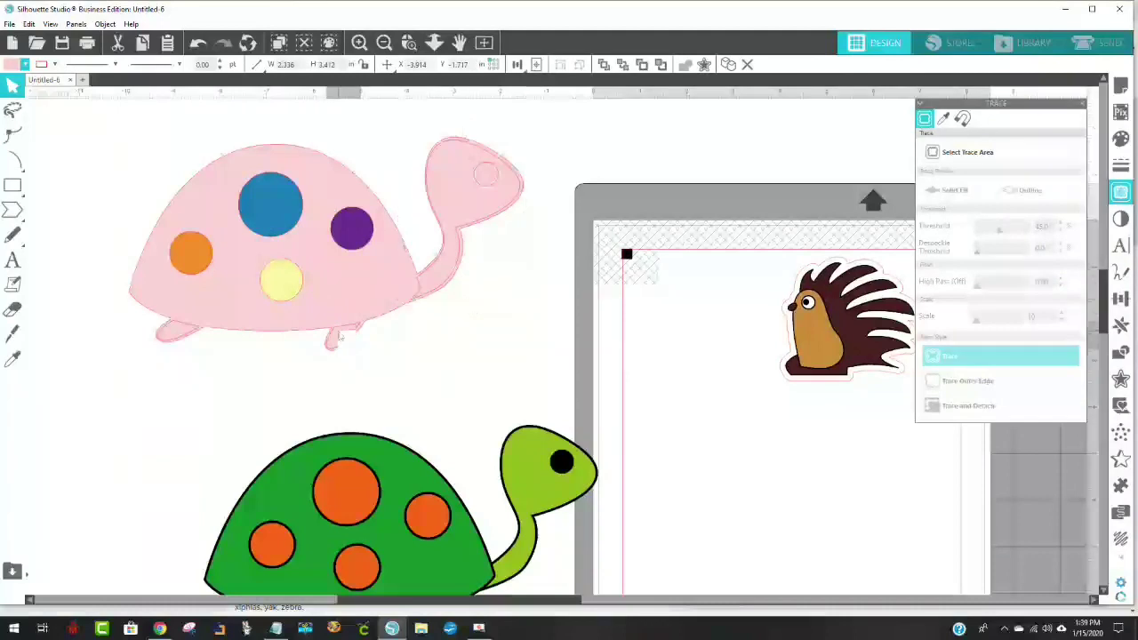
{"action": "mouse_move", "coordinate": [249, 314]}
{"action": "left_mouse_down"}
{"action": "mouse_move", "coordinate": [211, 251]}
{"action": "mouse_move", "coordinate": [208, 272]}
{"action": "mouse_move", "coordinate": [184, 277]}
{"action": "mouse_move", "coordinate": [249, 314]}
{"action": "mouse_move", "coordinate": [257, 308]}
{"action": "left_mouse_up"}
{"action": "left_click", "coordinate": [361, 318]}
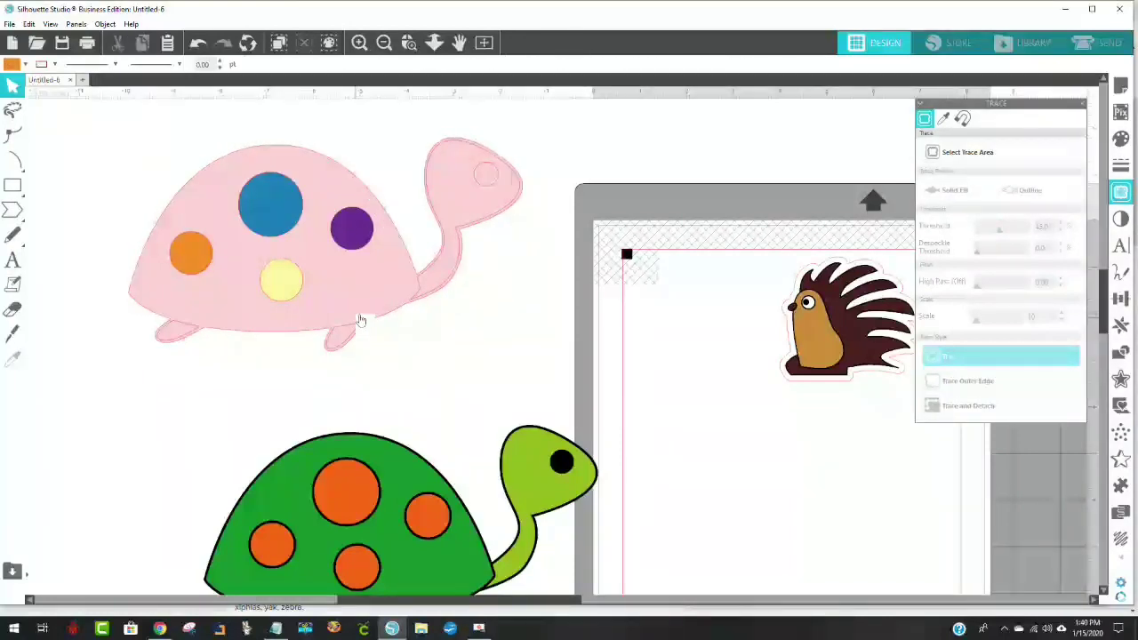
Step: Delete all pieces of the recolored turtle trace and move the original green turtle up into its place
{"action": "left_click_drag", "start_coordinate": [114, 127], "coordinate": [520, 353]}
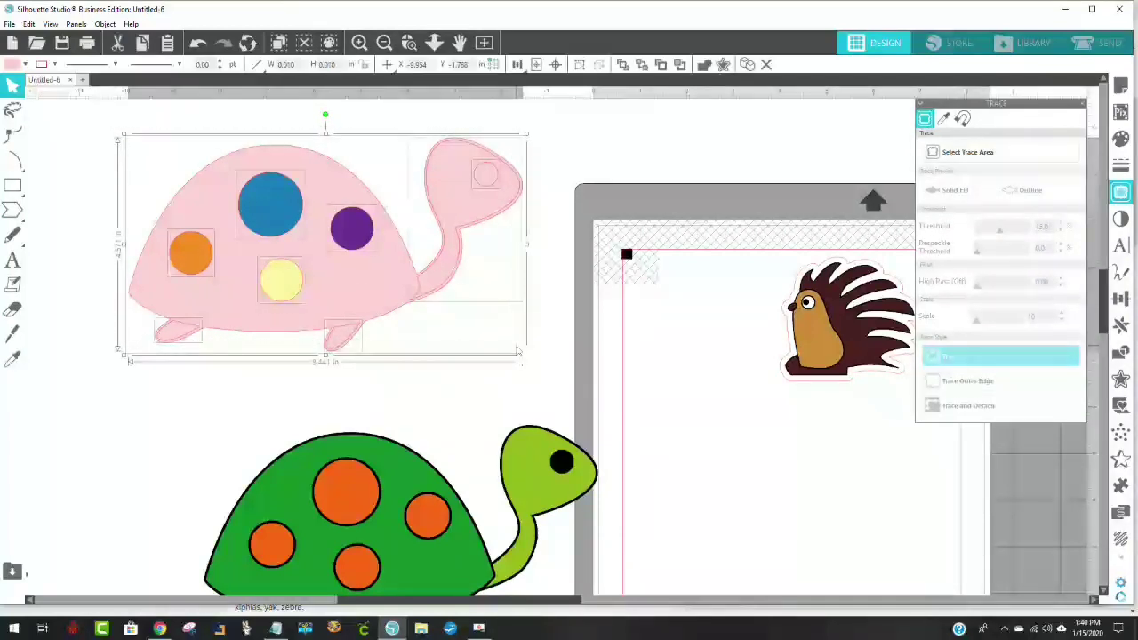
{"action": "key", "text": "Delete"}
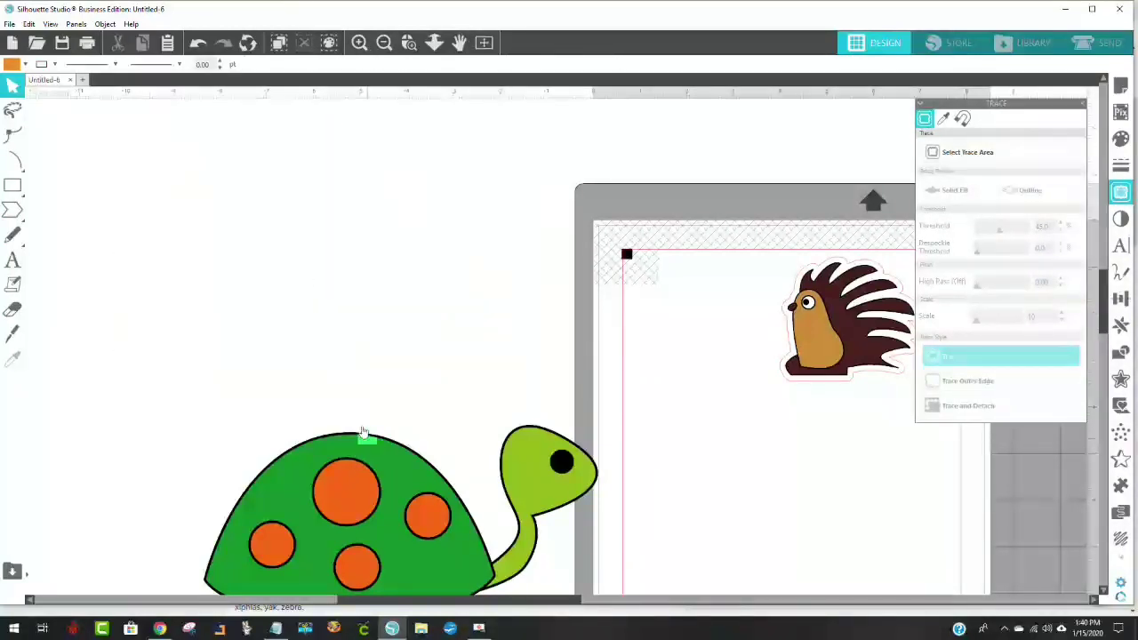
{"action": "left_click_drag", "start_coordinate": [345, 450], "coordinate": [286, 190]}
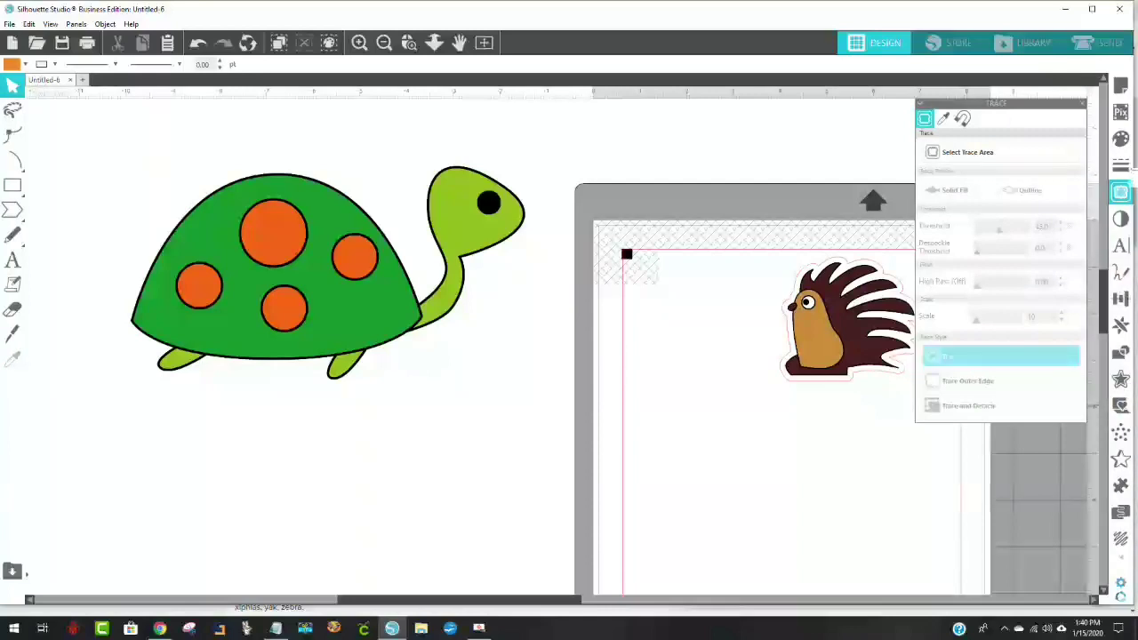
Step: Trace and detach the green turtle, using a trace area that encloses the whole image
{"action": "left_click", "coordinate": [1121, 198]}
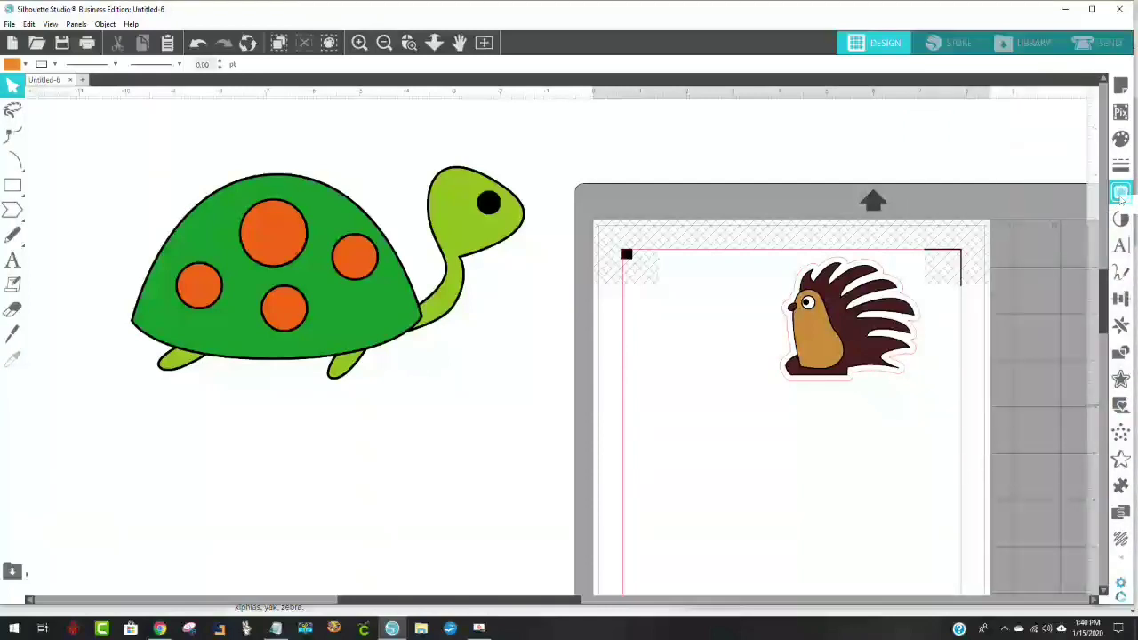
{"action": "left_click", "coordinate": [1120, 194]}
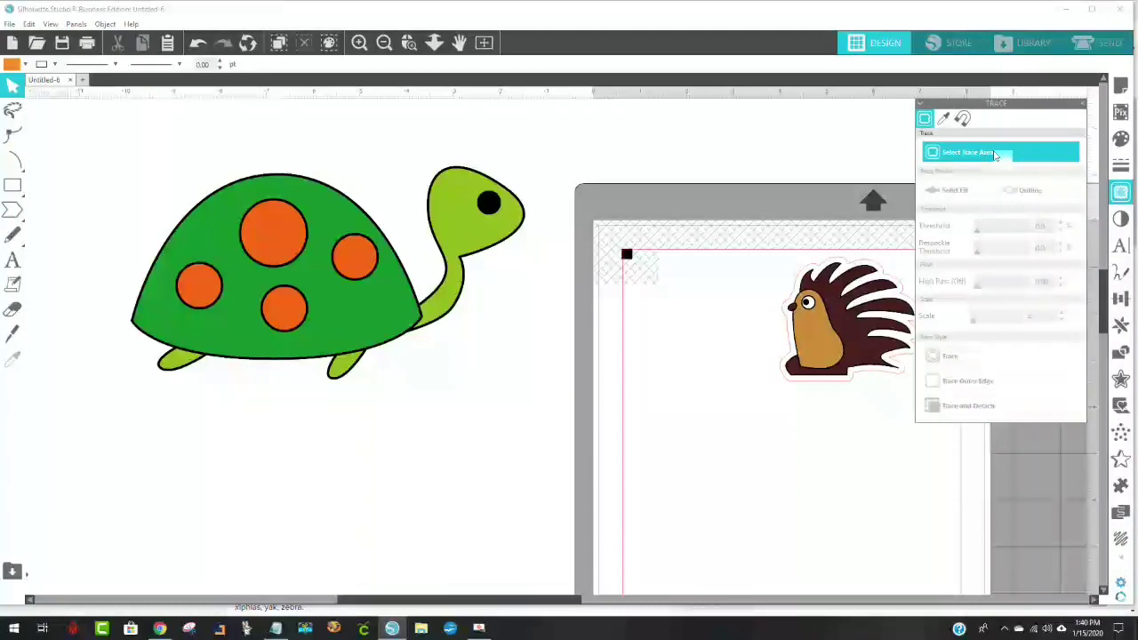
{"action": "left_click", "coordinate": [995, 153]}
{"action": "mouse_move", "coordinate": [101, 125]}
{"action": "left_mouse_down"}
{"action": "mouse_move", "coordinate": [463, 283]}
{"action": "mouse_move", "coordinate": [543, 437]}
{"action": "left_mouse_up"}
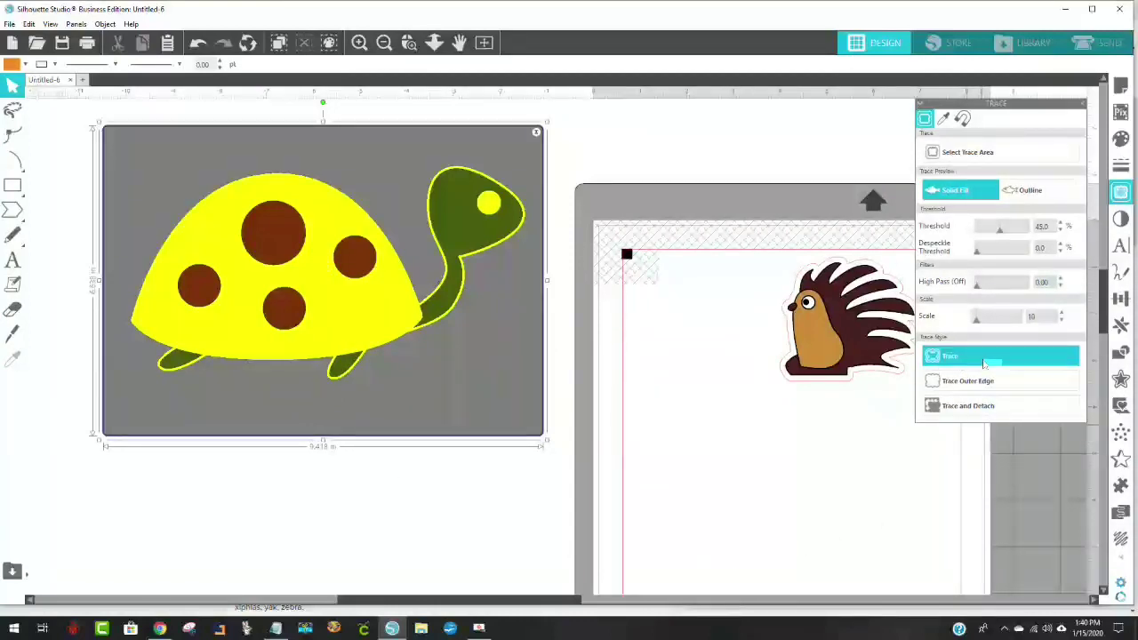
{"action": "left_click", "coordinate": [1030, 408]}
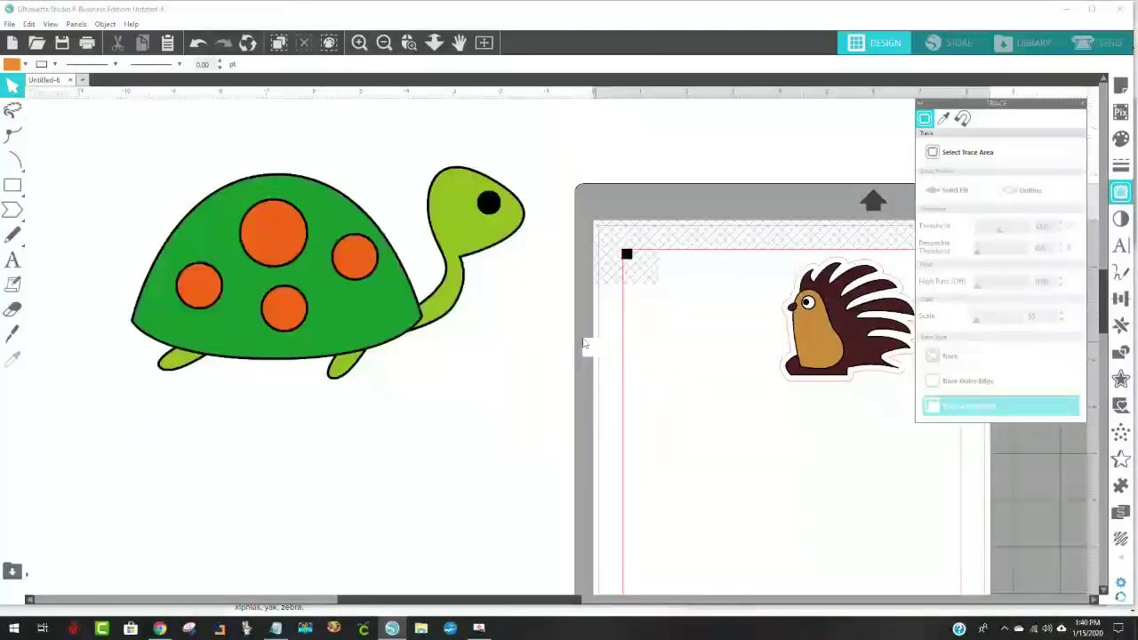
Step: Separate the detached turtle from the leftover background remnant, discard the remnant and keep the turtle beside the page
{"action": "mouse_move", "coordinate": [406, 312]}
{"action": "left_mouse_down"}
{"action": "mouse_move", "coordinate": [500, 375]}
{"action": "mouse_move", "coordinate": [657, 523]}
{"action": "left_mouse_up"}
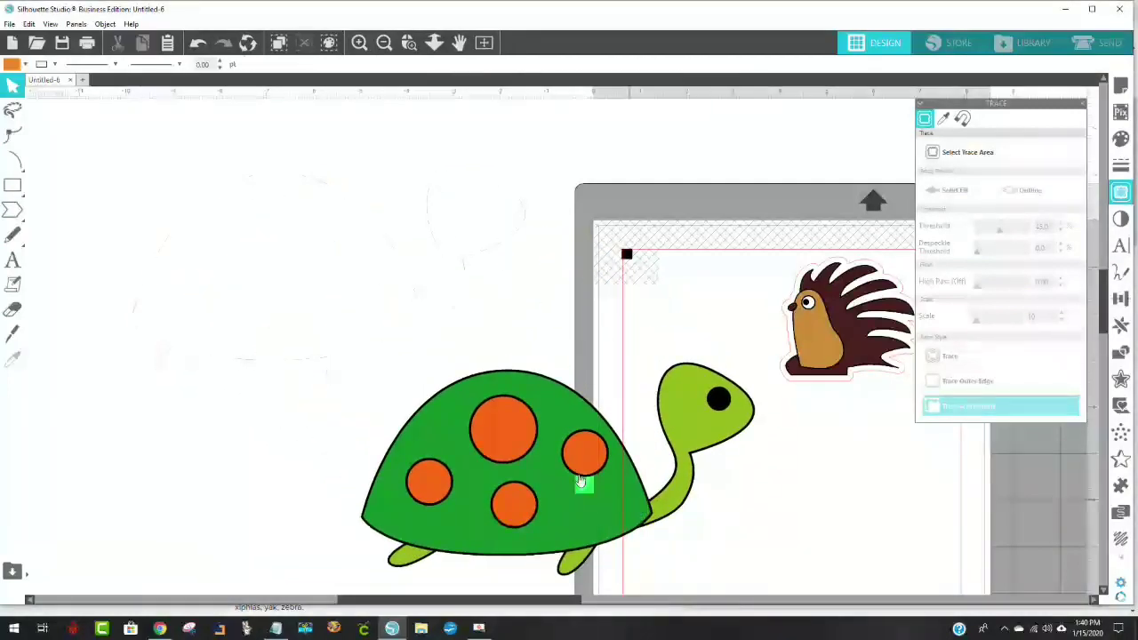
{"action": "mouse_move", "coordinate": [245, 188]}
{"action": "left_mouse_down"}
{"action": "mouse_move", "coordinate": [381, 177]}
{"action": "mouse_move", "coordinate": [178, 172]}
{"action": "left_mouse_up"}
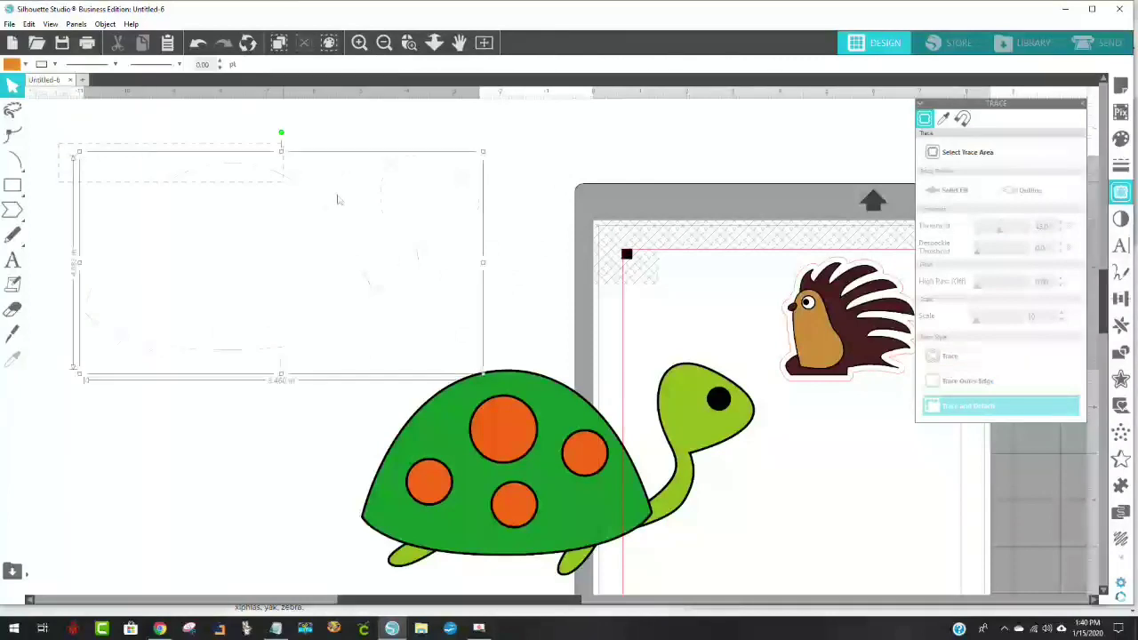
{"action": "left_click", "coordinate": [489, 343]}
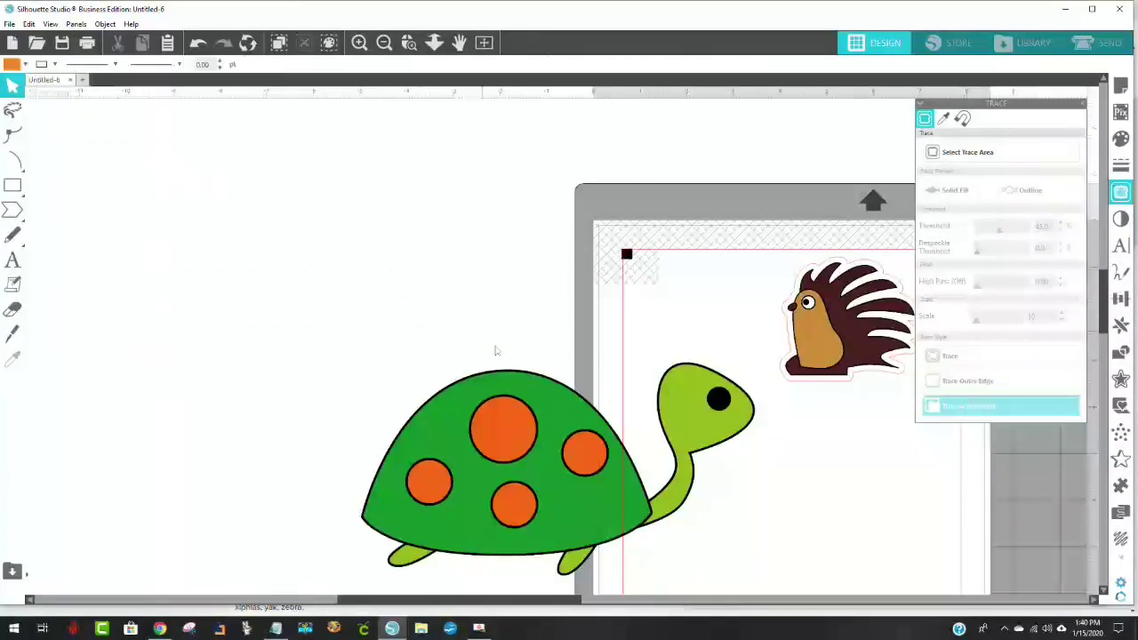
{"action": "mouse_move", "coordinate": [521, 386]}
{"action": "left_mouse_down"}
{"action": "mouse_move", "coordinate": [414, 272]}
{"action": "mouse_move", "coordinate": [319, 236]}
{"action": "mouse_move", "coordinate": [307, 217]}
{"action": "left_mouse_up"}
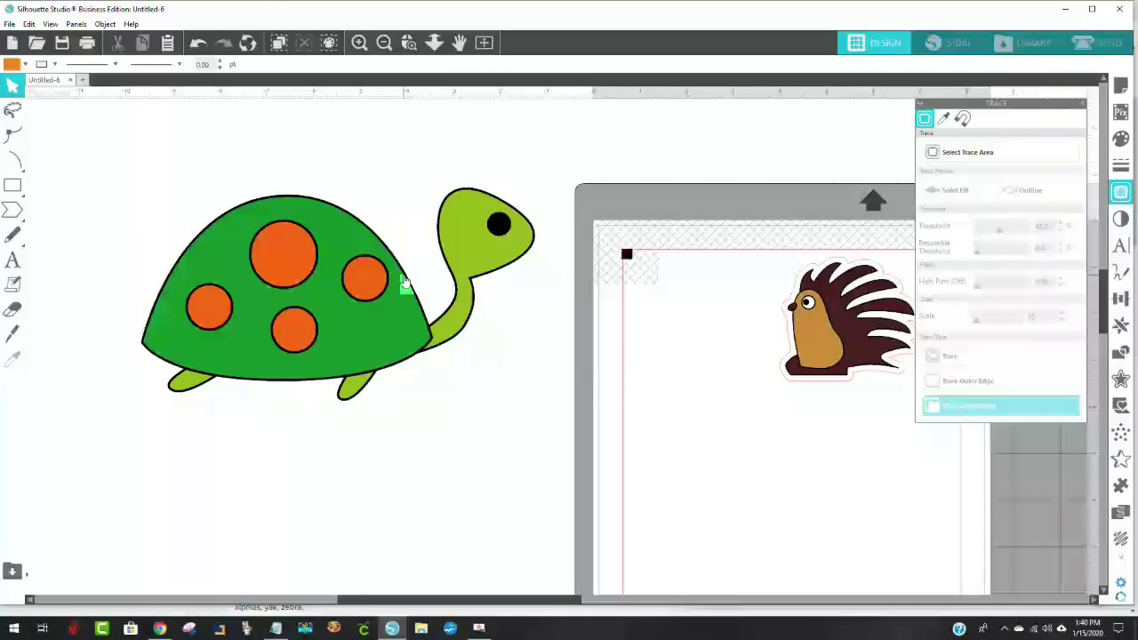
Step: Offset the detached turtle outward by 0.125 in with rounded corners
{"action": "left_click", "coordinate": [379, 254]}
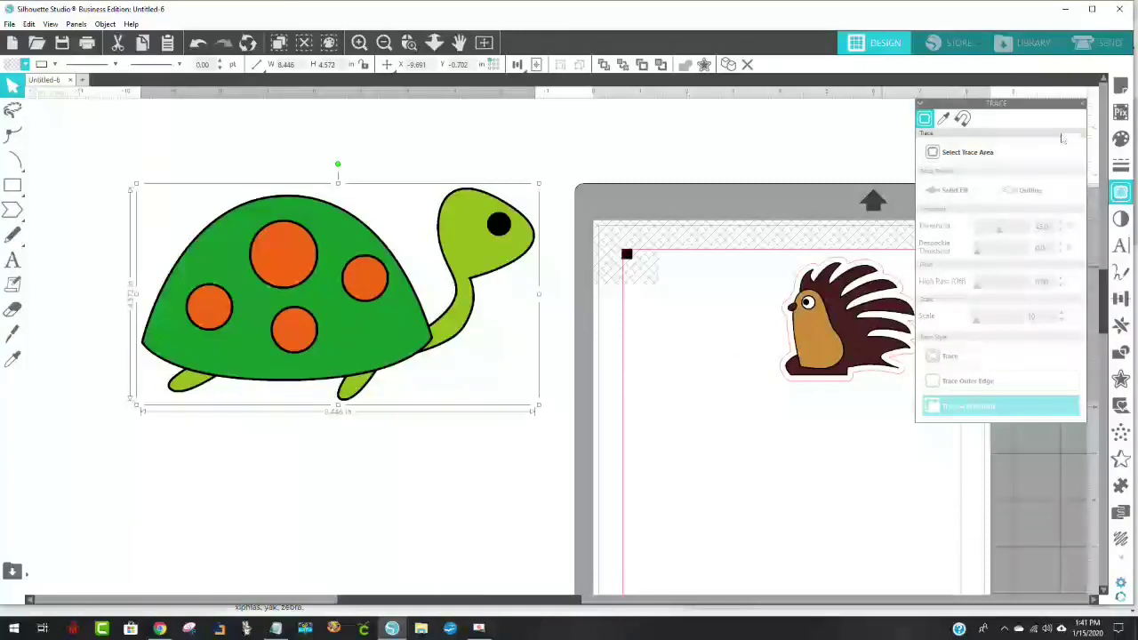
{"action": "left_click", "coordinate": [1121, 379]}
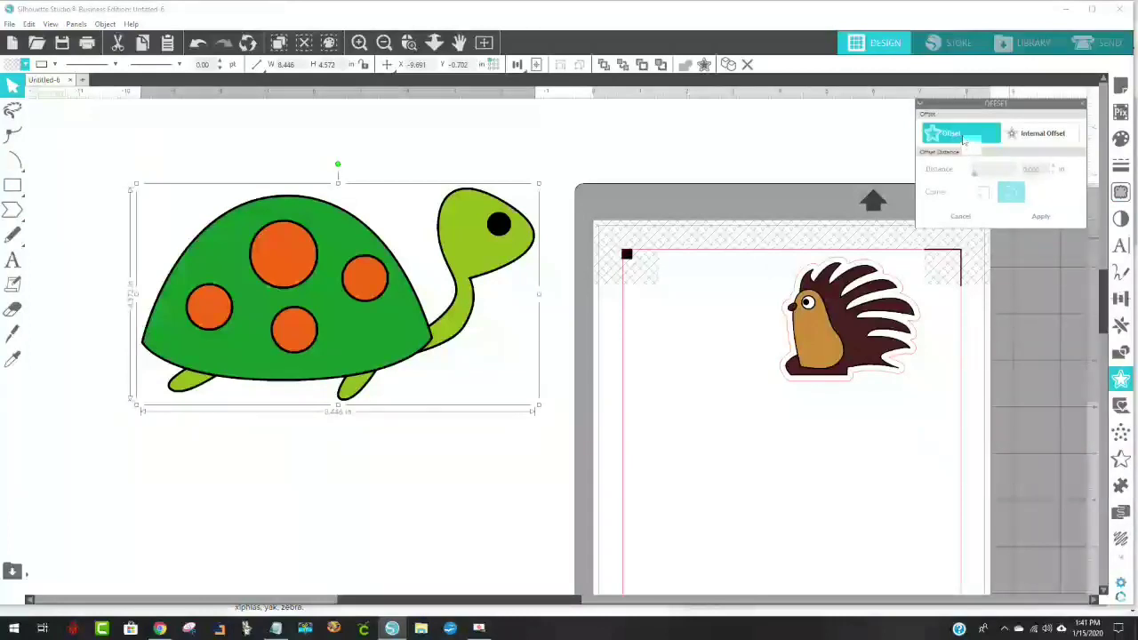
{"action": "left_click", "coordinate": [993, 135]}
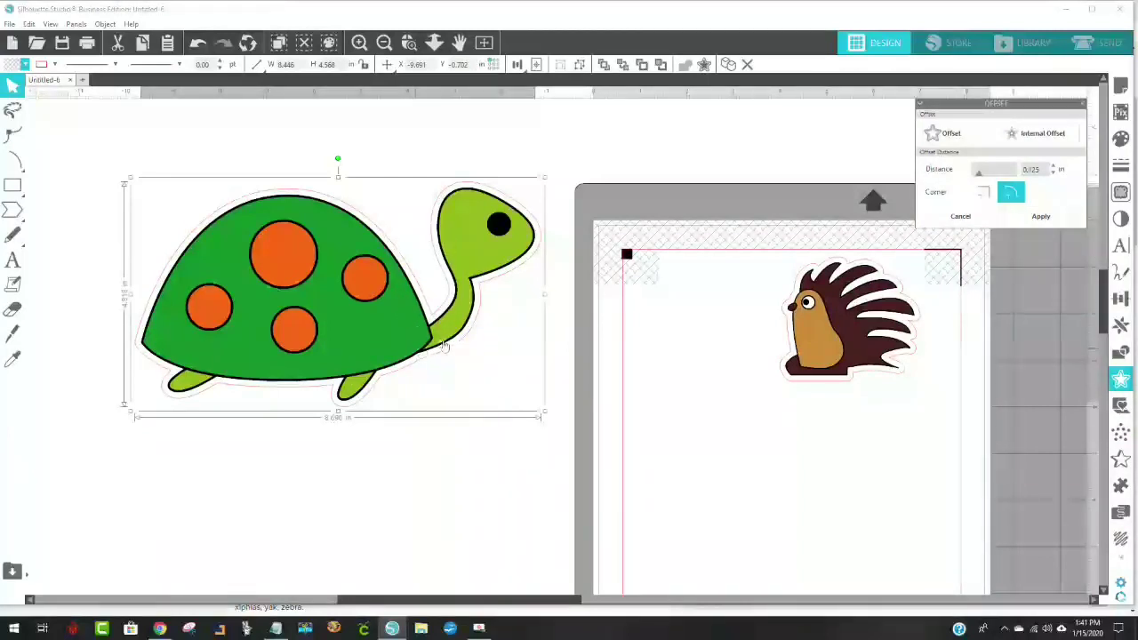
{"action": "left_click", "coordinate": [490, 477]}
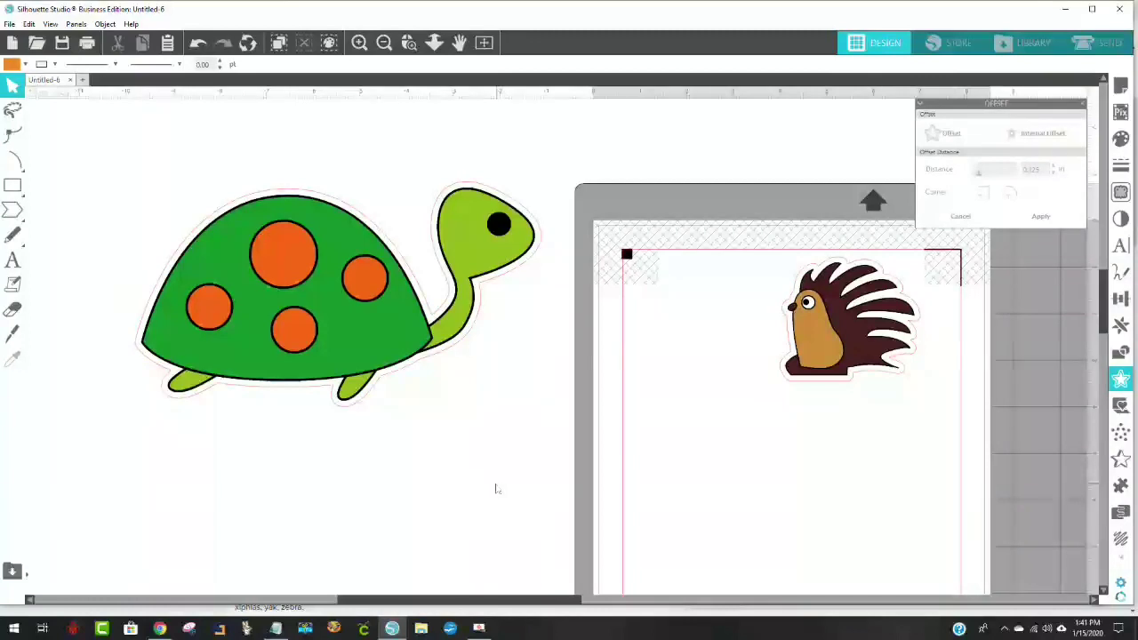
Step: Pull the offset outline away from the turtle and delete it
{"action": "double_click", "coordinate": [434, 319]}
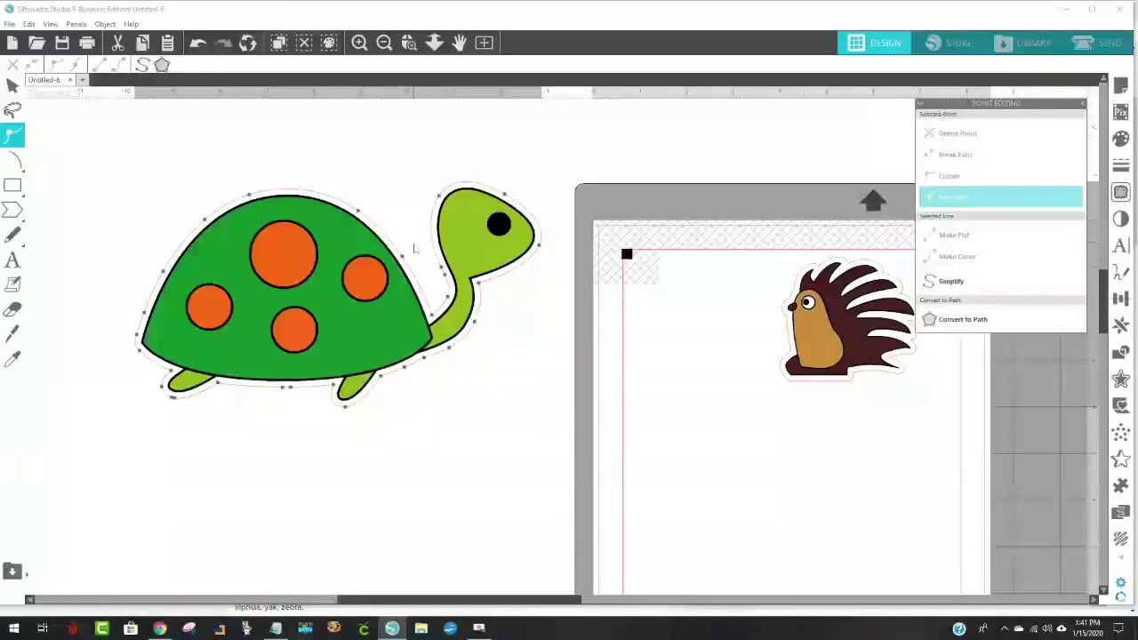
{"action": "left_click", "coordinate": [558, 389]}
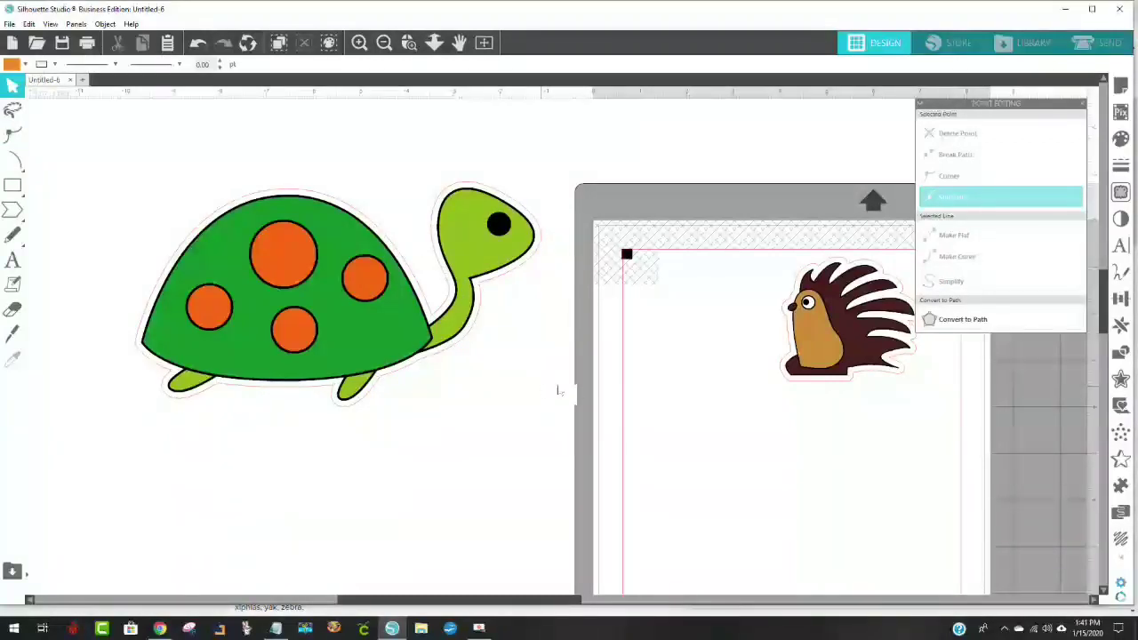
{"action": "left_click", "coordinate": [477, 319]}
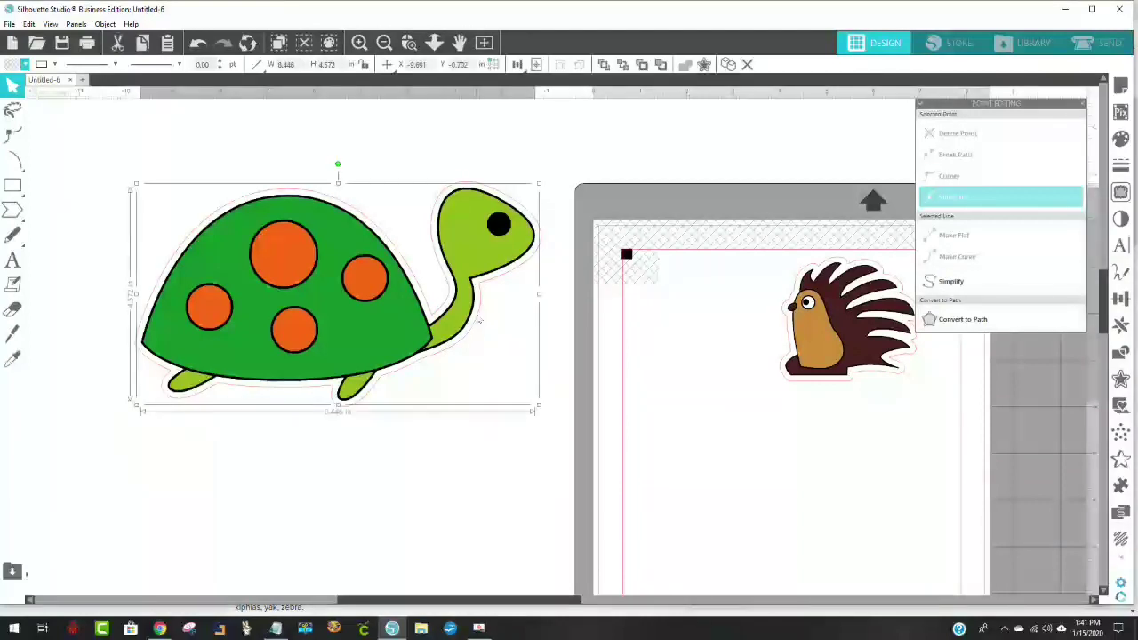
{"action": "left_click", "coordinate": [477, 319]}
{"action": "left_click_drag", "start_coordinate": [478, 319], "coordinate": [549, 418]}
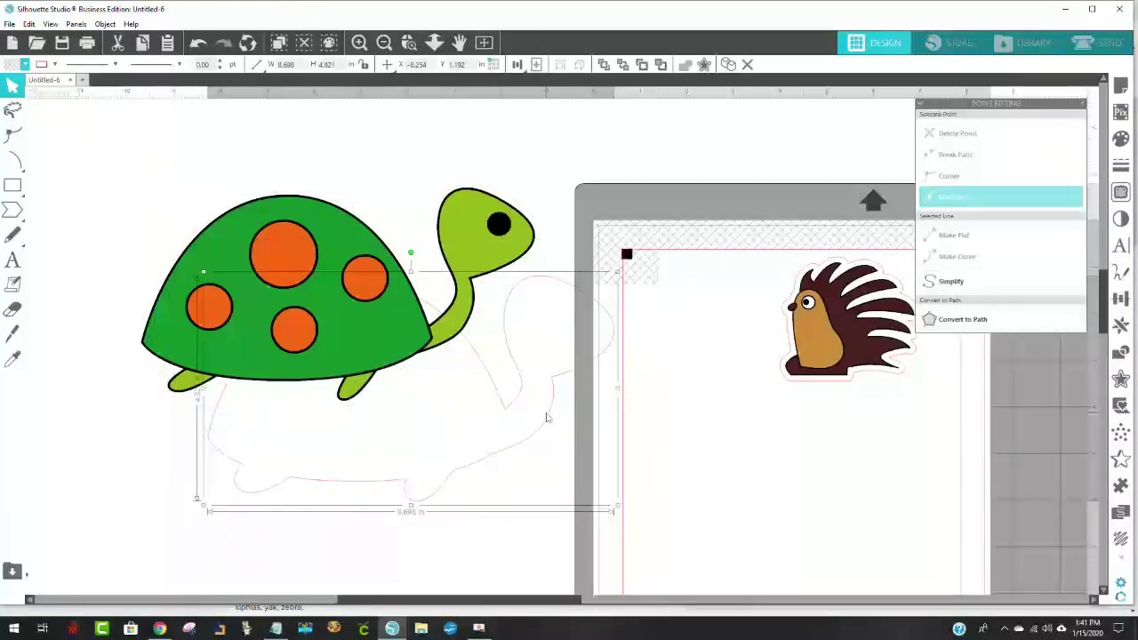
{"action": "key", "text": "Delete"}
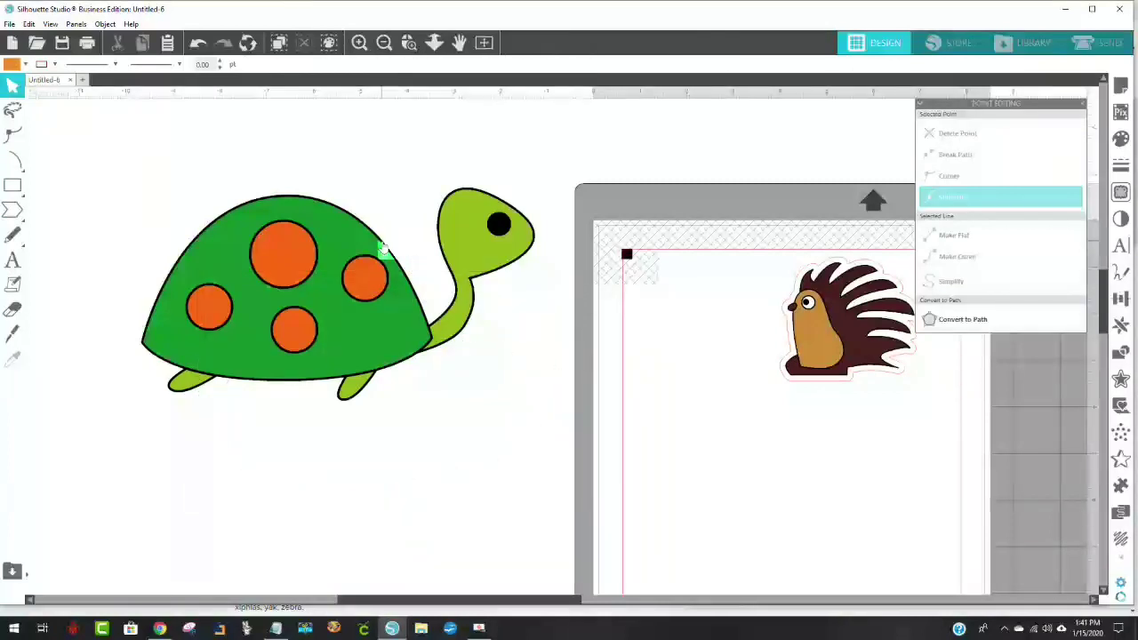
Step: Offset the detached turtle outward by 0.125 in with rounded corners
{"action": "left_click", "coordinate": [386, 247]}
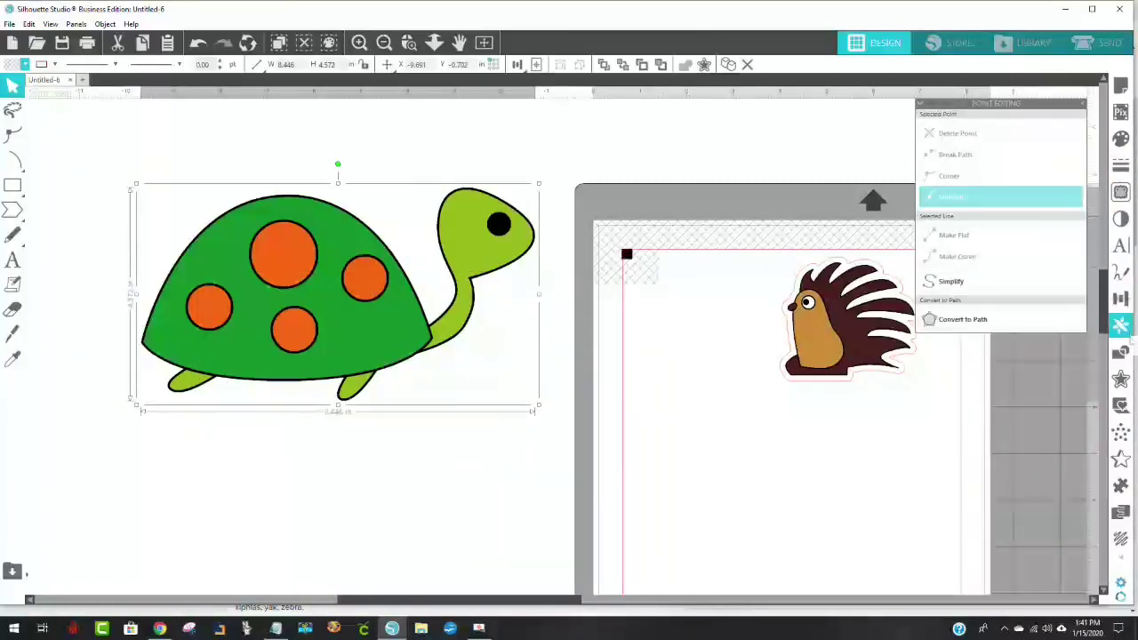
{"action": "left_click", "coordinate": [1120, 379]}
{"action": "left_click", "coordinate": [944, 132]}
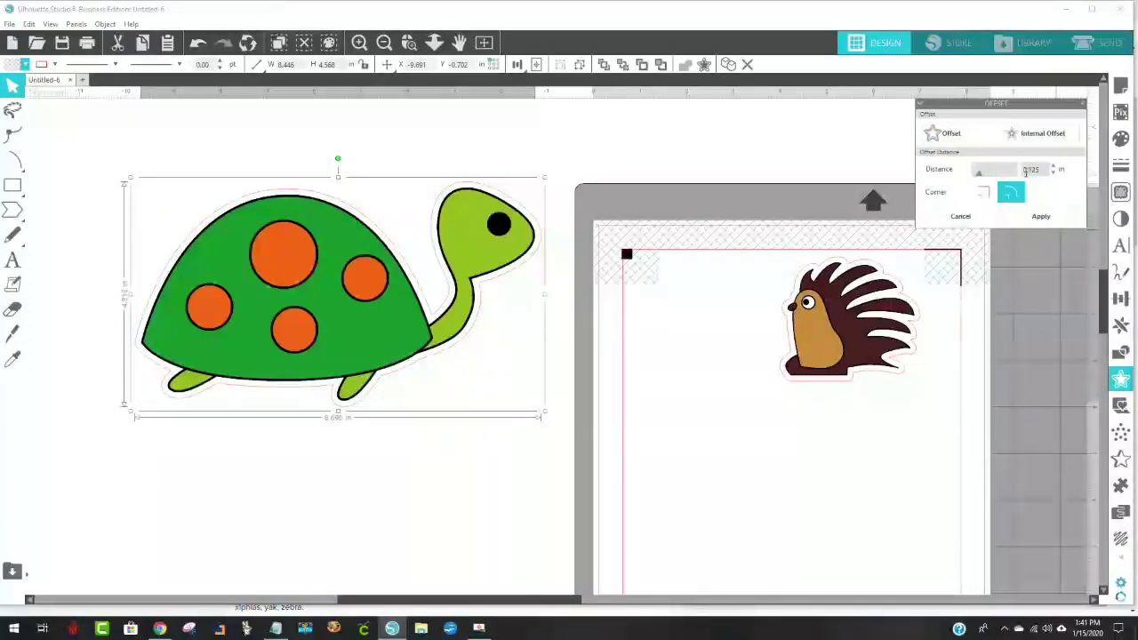
{"action": "left_click_drag", "start_coordinate": [996, 103], "coordinate": [806, 117]}
{"action": "left_click_drag", "start_coordinate": [738, 184], "coordinate": [569, 189]}
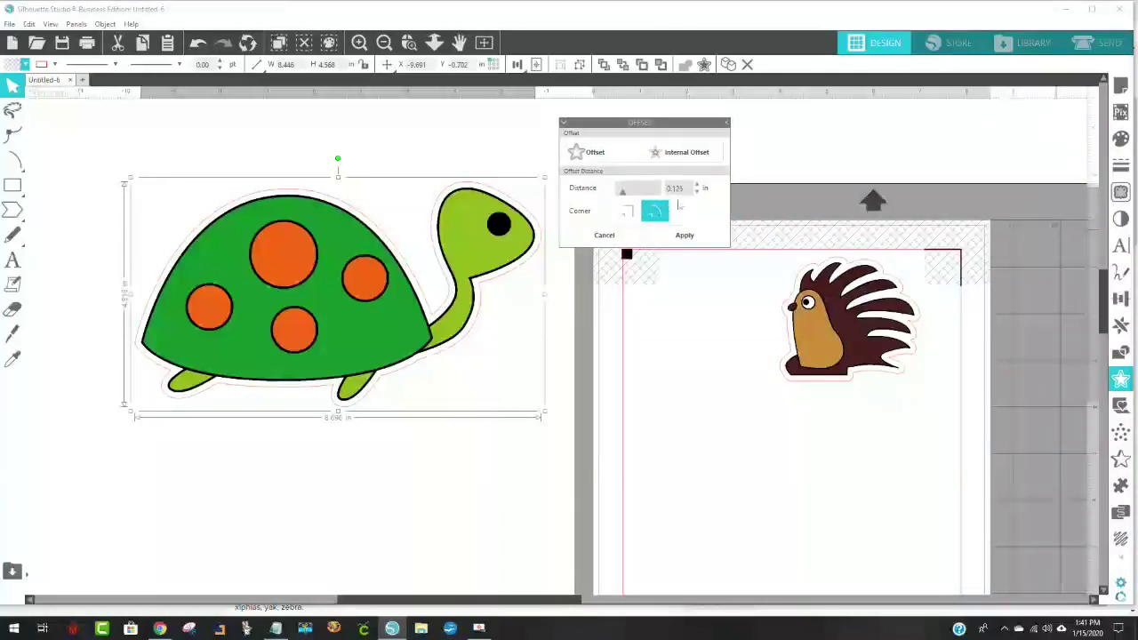
Step: Preview a wider offset of 0.345 in around the turtle and return the distance to 0.125 in
{"action": "left_click", "coordinate": [697, 186]}
{"action": "left_click", "coordinate": [696, 186]}
{"action": "left_click", "coordinate": [697, 186]}
{"action": "left_click", "coordinate": [697, 186]}
{"action": "left_click", "coordinate": [697, 185]}
{"action": "left_click", "coordinate": [697, 186]}
{"action": "left_click", "coordinate": [697, 185]}
{"action": "left_click", "coordinate": [696, 186]}
{"action": "left_click", "coordinate": [696, 186]}
{"action": "left_click", "coordinate": [697, 187]}
{"action": "left_click", "coordinate": [697, 186]}
{"action": "left_click", "coordinate": [696, 186]}
{"action": "left_click", "coordinate": [696, 187]}
{"action": "left_click", "coordinate": [697, 187]}
{"action": "left_click", "coordinate": [697, 187]}
{"action": "left_click", "coordinate": [696, 186]}
{"action": "left_click", "coordinate": [696, 186]}
{"action": "left_click", "coordinate": [697, 186]}
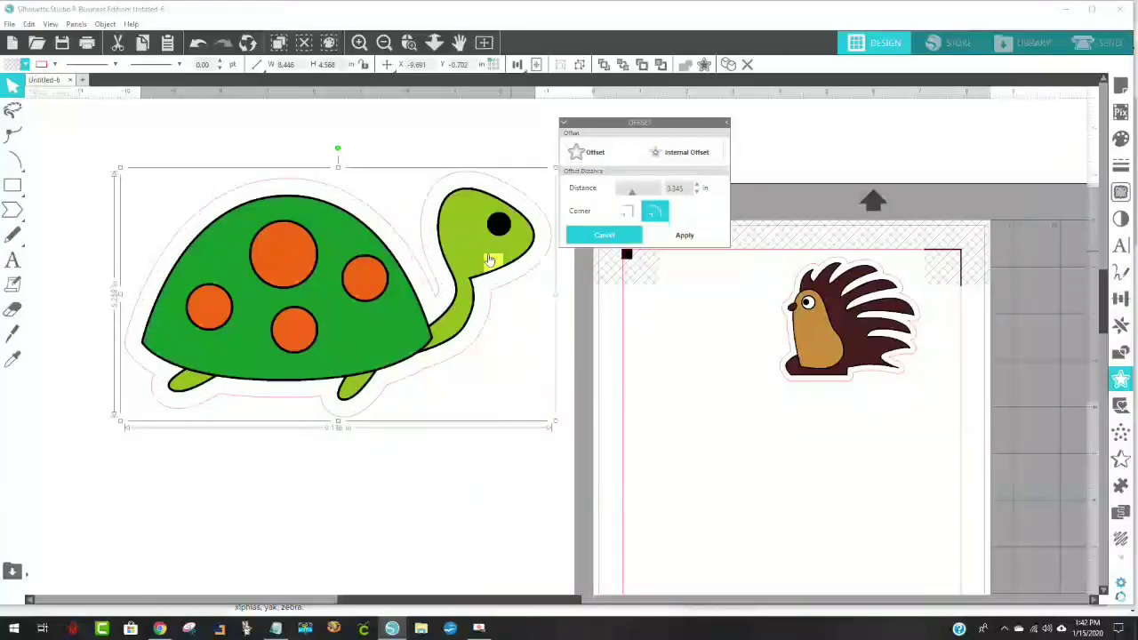
{"action": "left_click", "coordinate": [697, 186]}
{"action": "left_click", "coordinate": [696, 187]}
{"action": "left_click", "coordinate": [697, 186]}
{"action": "left_click", "coordinate": [697, 186]}
{"action": "left_click", "coordinate": [697, 186]}
{"action": "left_click", "coordinate": [697, 186]}
{"action": "left_click", "coordinate": [696, 186]}
{"action": "left_click", "coordinate": [697, 186]}
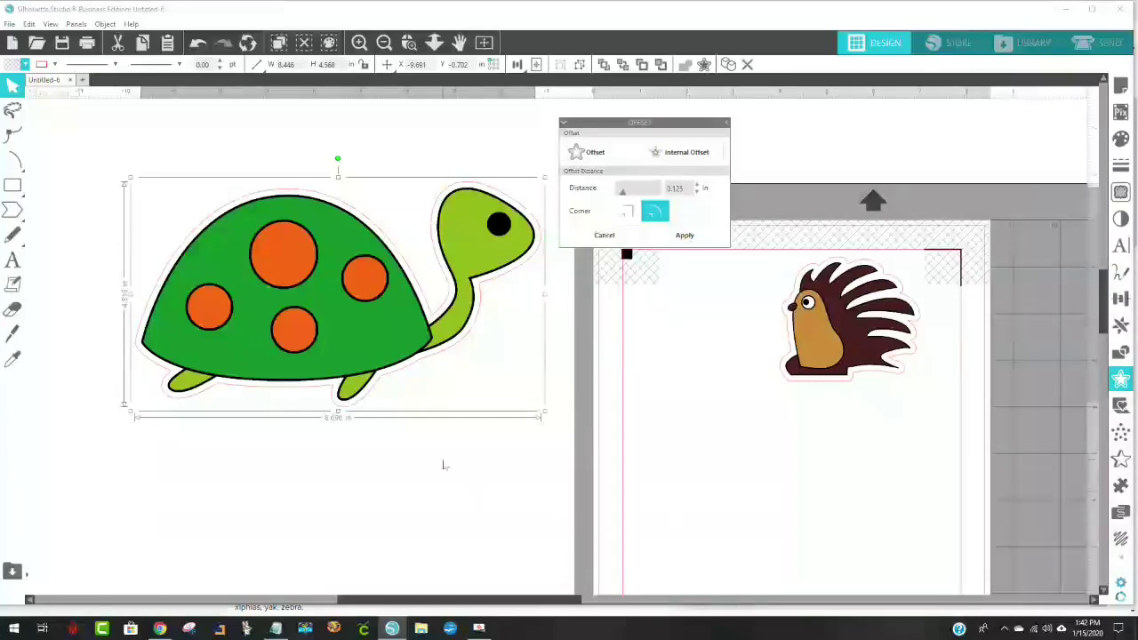
Step: Fill the turtle's offset outline with white
{"action": "left_click", "coordinate": [256, 191]}
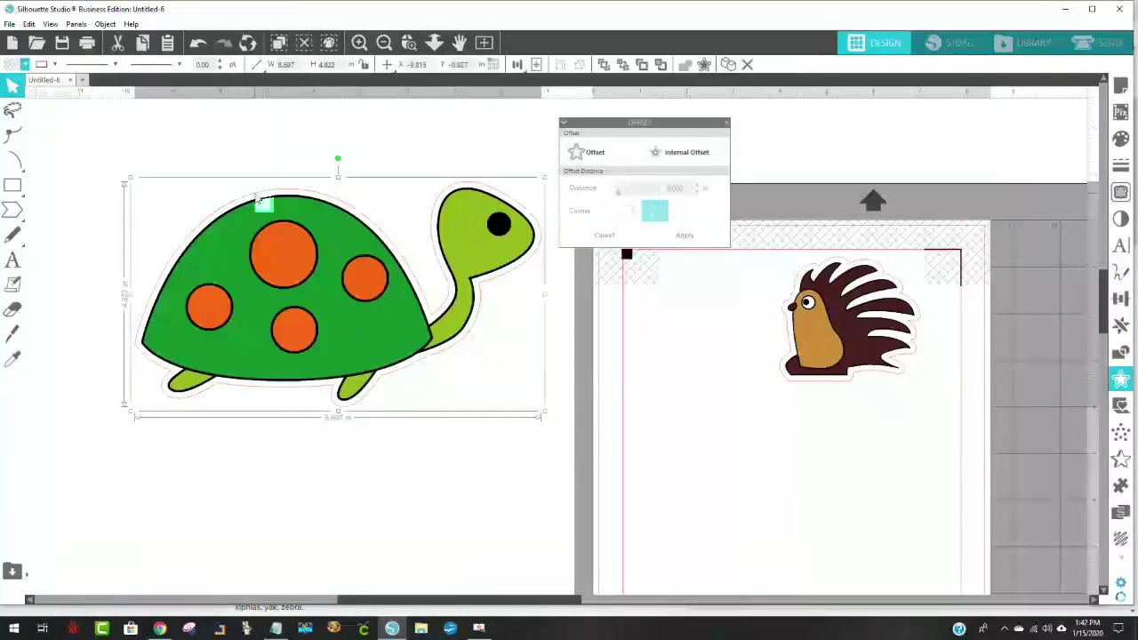
{"action": "left_click", "coordinate": [24, 64]}
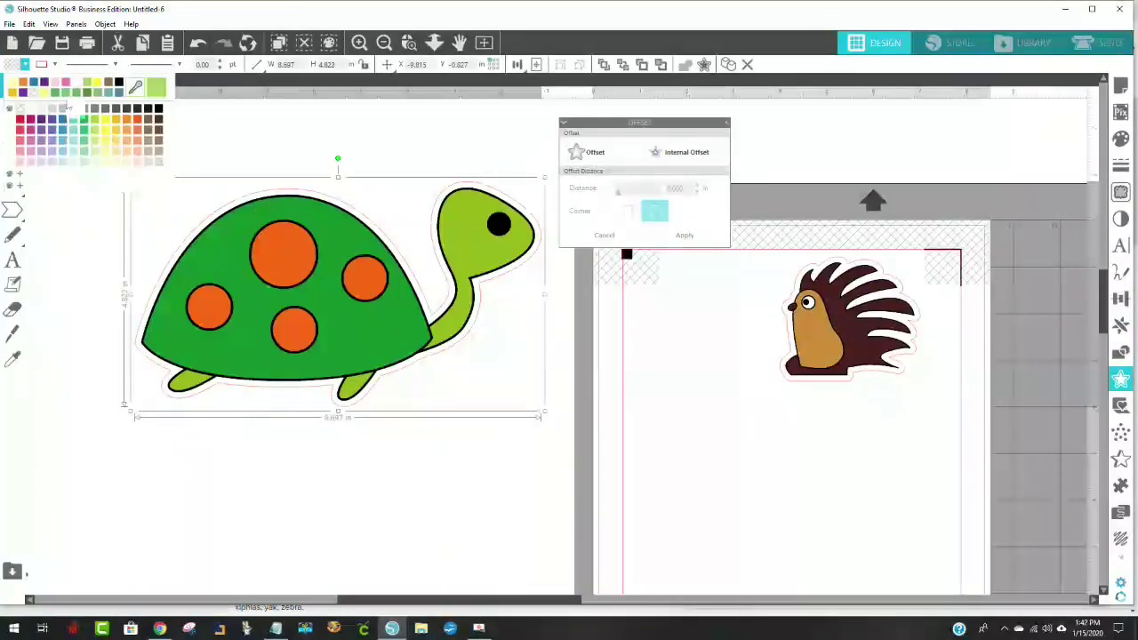
{"action": "left_click", "coordinate": [533, 503]}
Step: Move the turtle and its white border to the empty area right of the page and group them
{"action": "left_click_drag", "start_coordinate": [251, 285], "coordinate": [758, 261]}
{"action": "left_click_drag", "start_coordinate": [400, 599], "coordinate": [634, 598]}
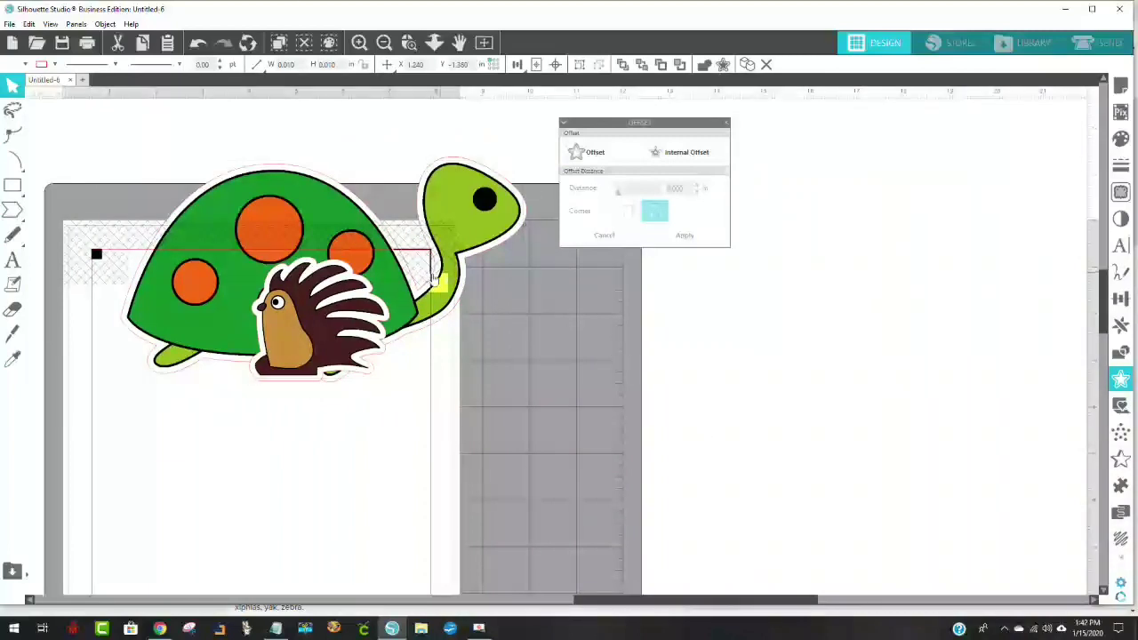
{"action": "left_click", "coordinate": [485, 230]}
{"action": "left_click_drag", "start_coordinate": [455, 207], "coordinate": [823, 329]}
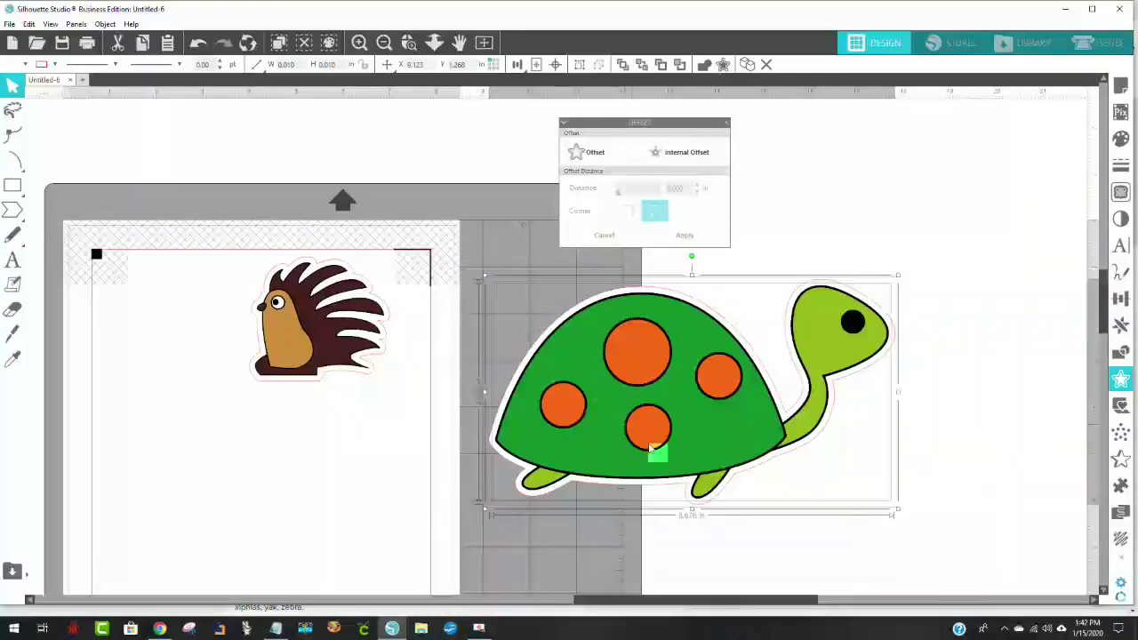
{"action": "right_click", "coordinate": [607, 397]}
{"action": "left_click", "coordinate": [628, 256]}
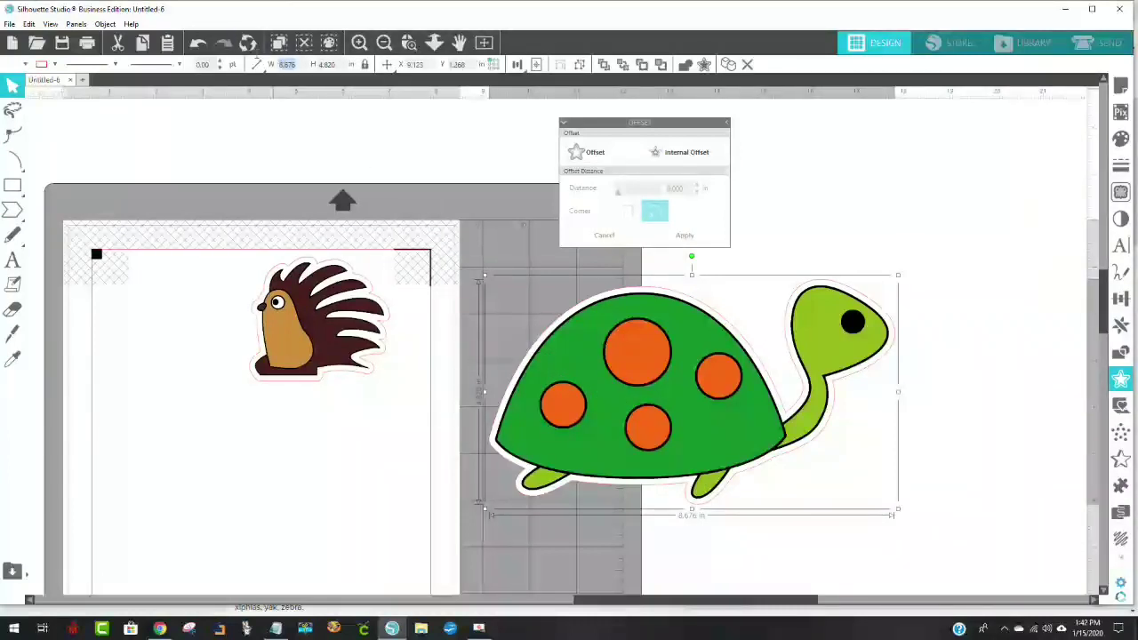
Step: Resize the grouped turtle proportionally to about 3 in wide and place it on the page left of the hedgehog
{"action": "left_click", "coordinate": [255, 65]}
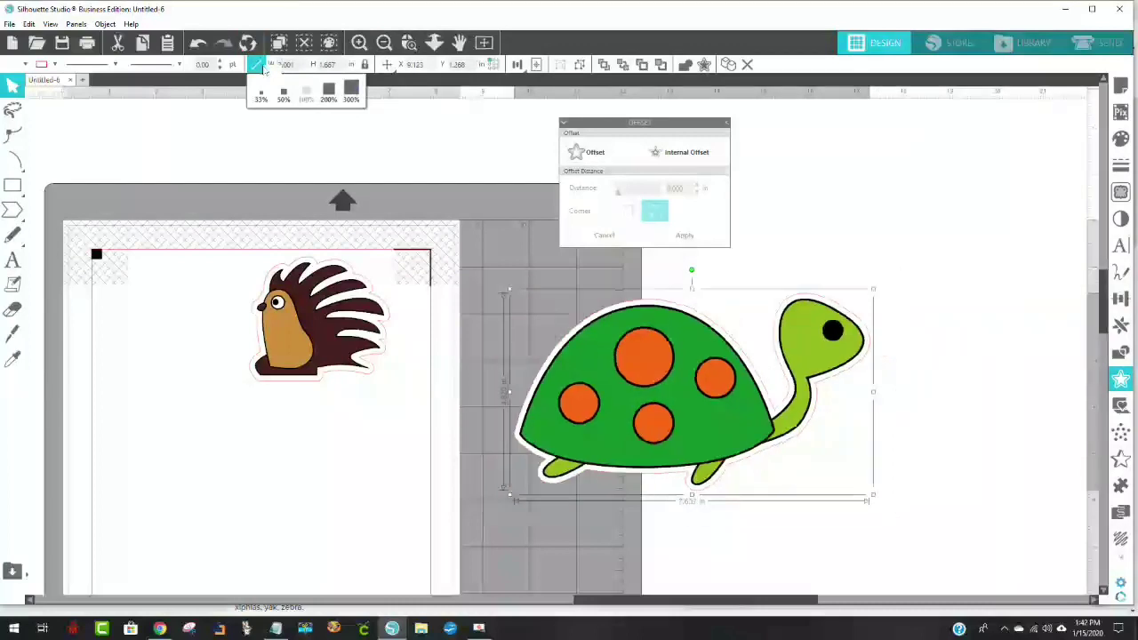
{"action": "left_click", "coordinate": [260, 93]}
{"action": "left_click_drag", "start_coordinate": [576, 401], "coordinate": [154, 329]}
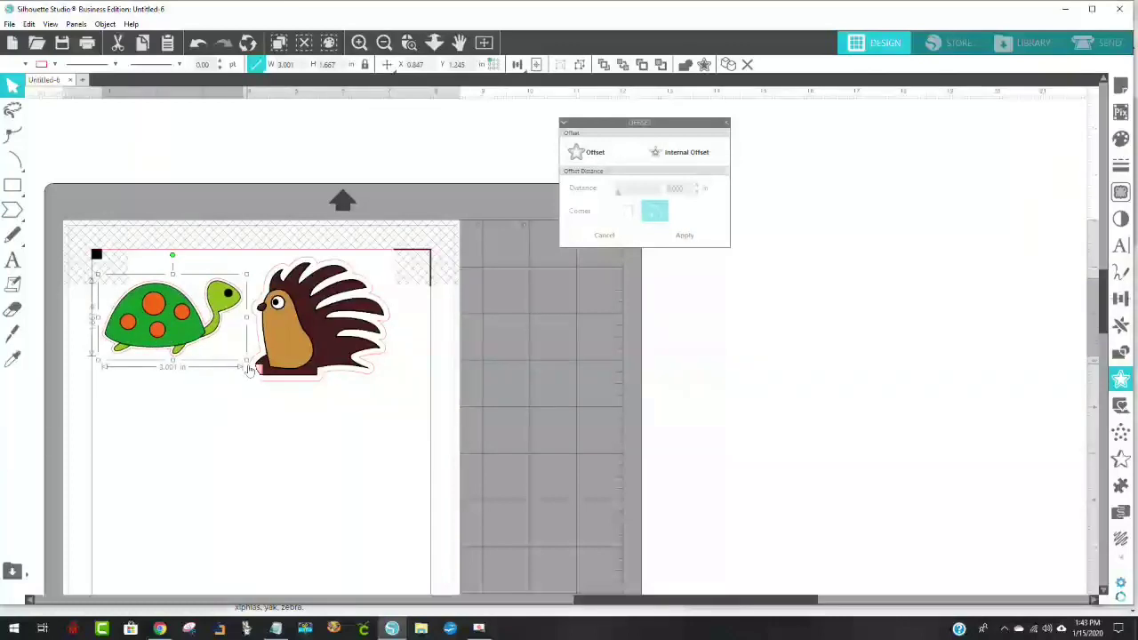
Step: Shift the hedgehog slightly right and enlarge the turtle to about 3.455 in wide to fill the space beside it
{"action": "left_click_drag", "start_coordinate": [307, 360], "coordinate": [320, 356]}
{"action": "left_click", "coordinate": [196, 348]}
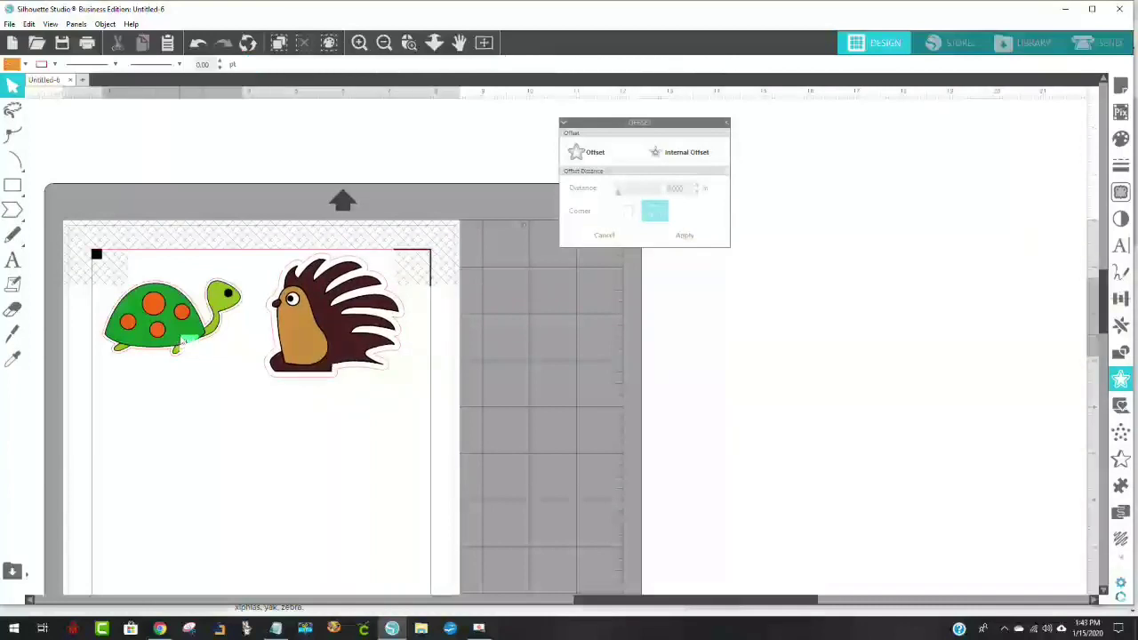
{"action": "left_click_drag", "start_coordinate": [248, 365], "coordinate": [263, 377]}
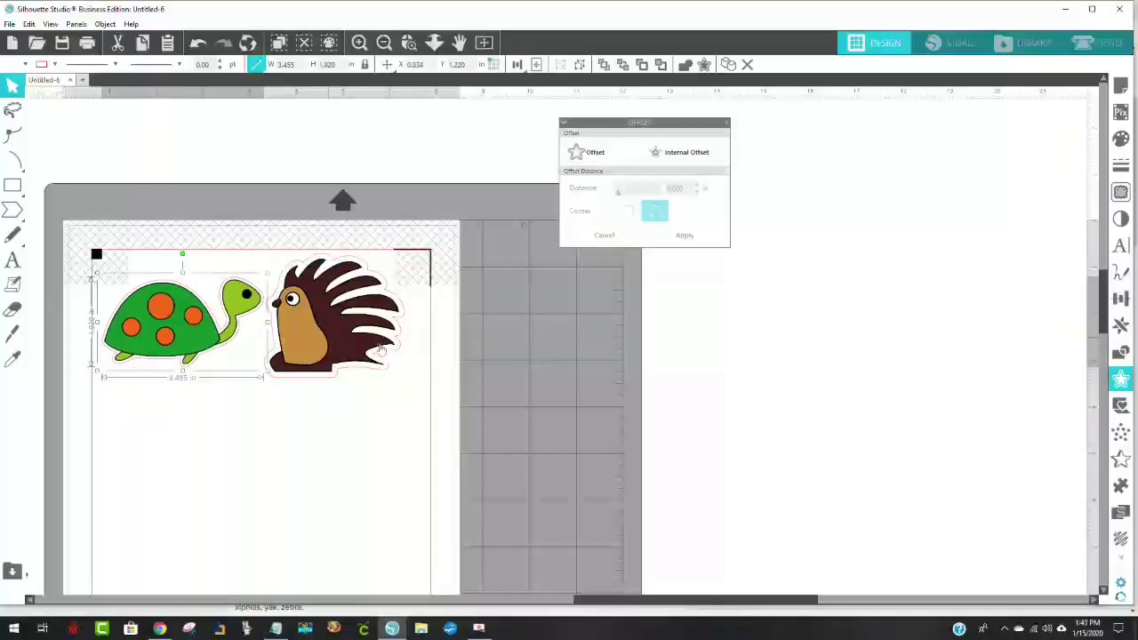
{"action": "left_click", "coordinate": [325, 333]}
{"action": "left_click_drag", "start_coordinate": [325, 332], "coordinate": [326, 334]}
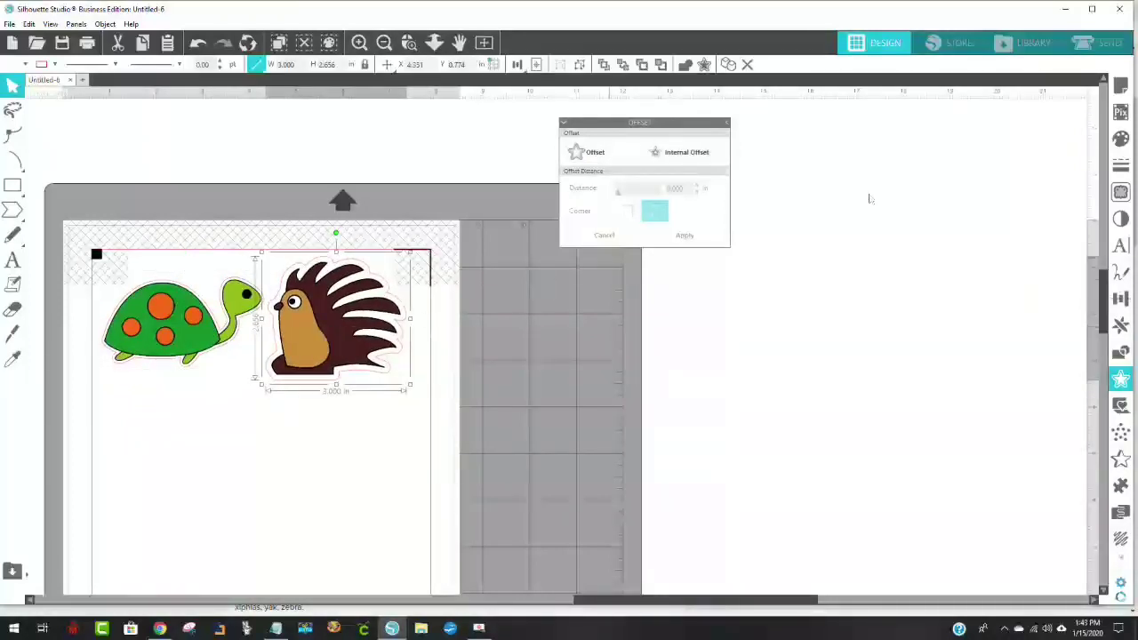
Step: Open the cut setup and set both the turtle and the hedgehog to Cut Edge
{"action": "left_click", "coordinate": [1101, 44]}
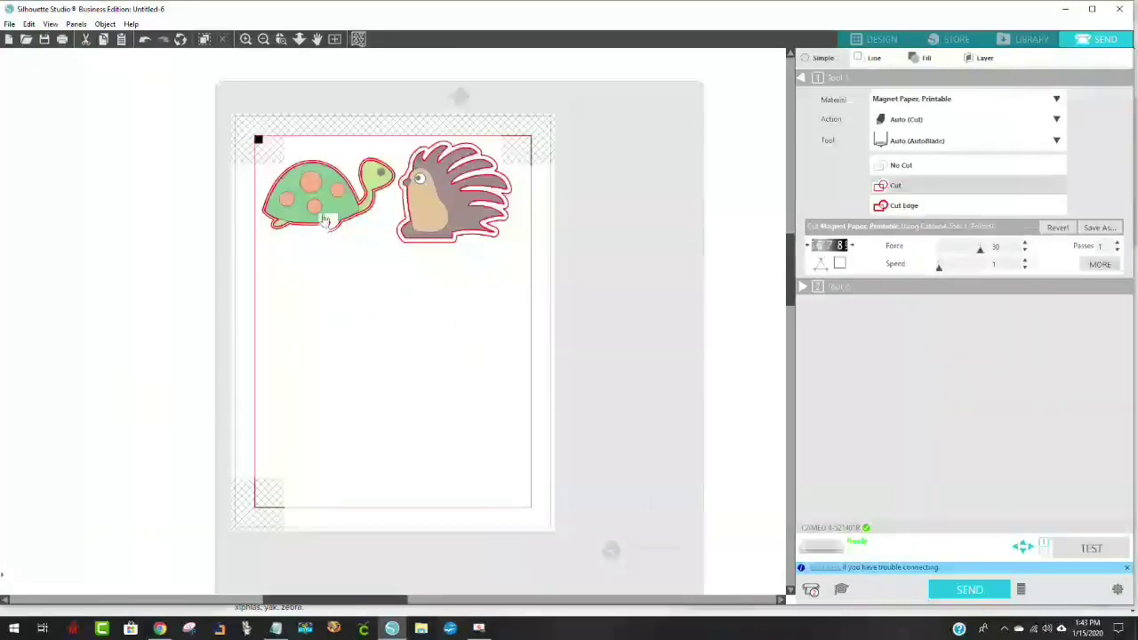
{"action": "left_click", "coordinate": [366, 185]}
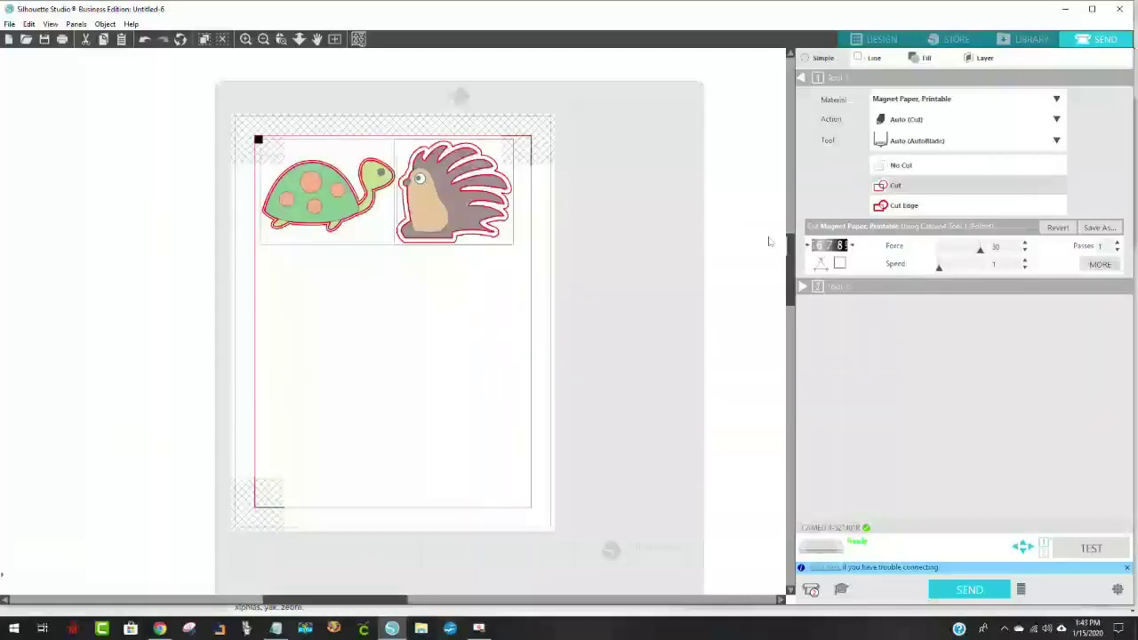
{"action": "left_click", "coordinate": [927, 211]}
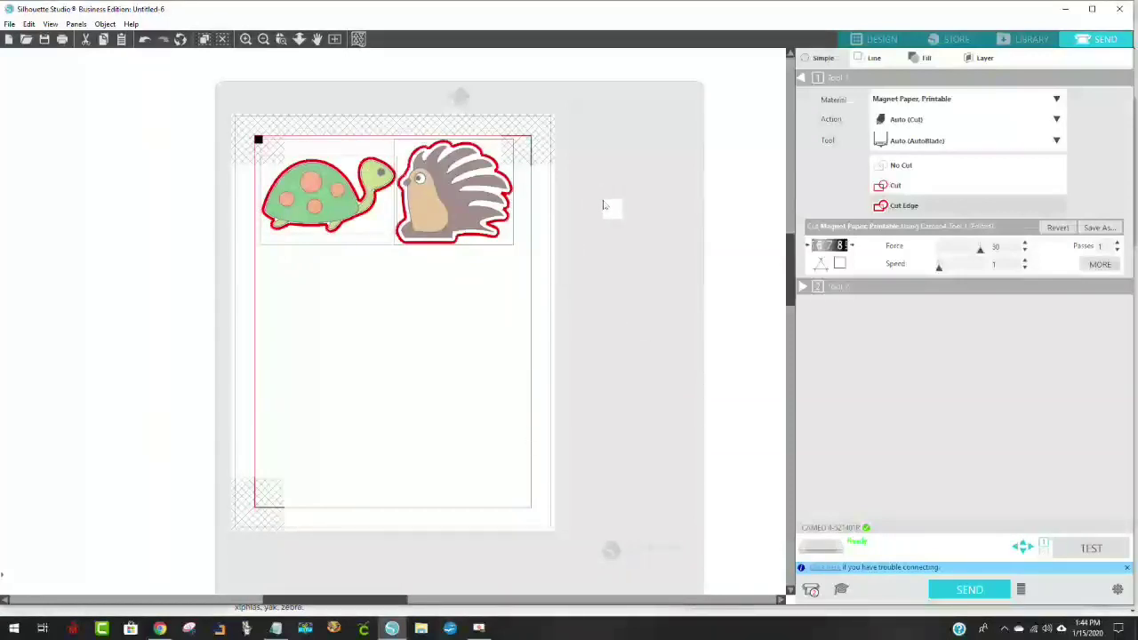
Step: Print one copy of the current page on the Epson WF-7720, Letter size at High quality in color, and dismiss the ink reminder
{"action": "left_click", "coordinate": [9, 25]}
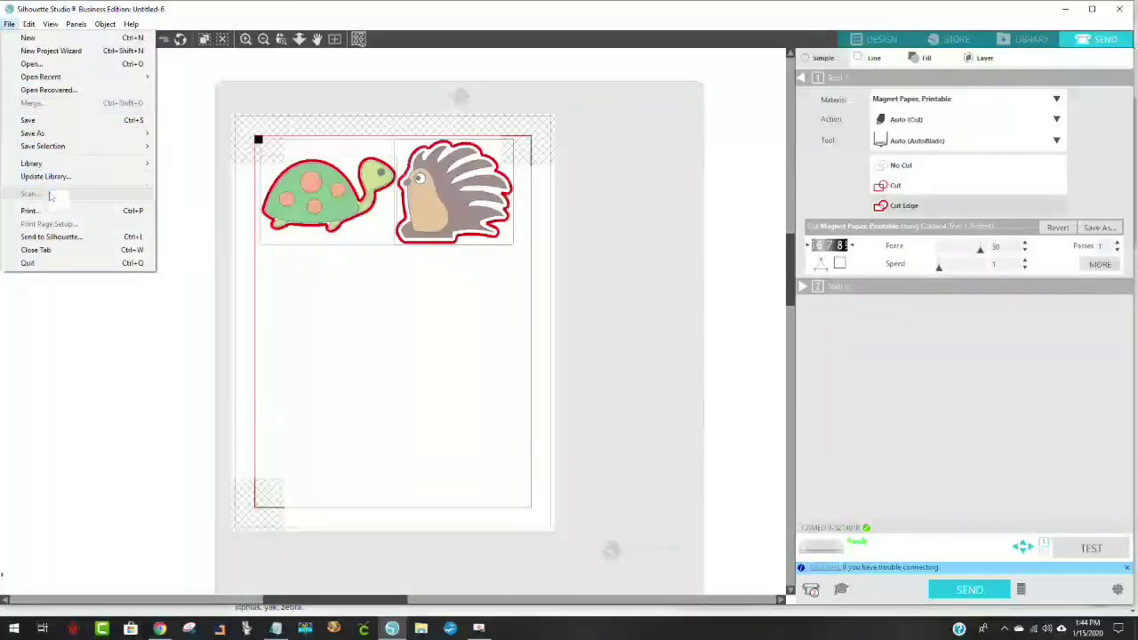
{"action": "left_click", "coordinate": [44, 211]}
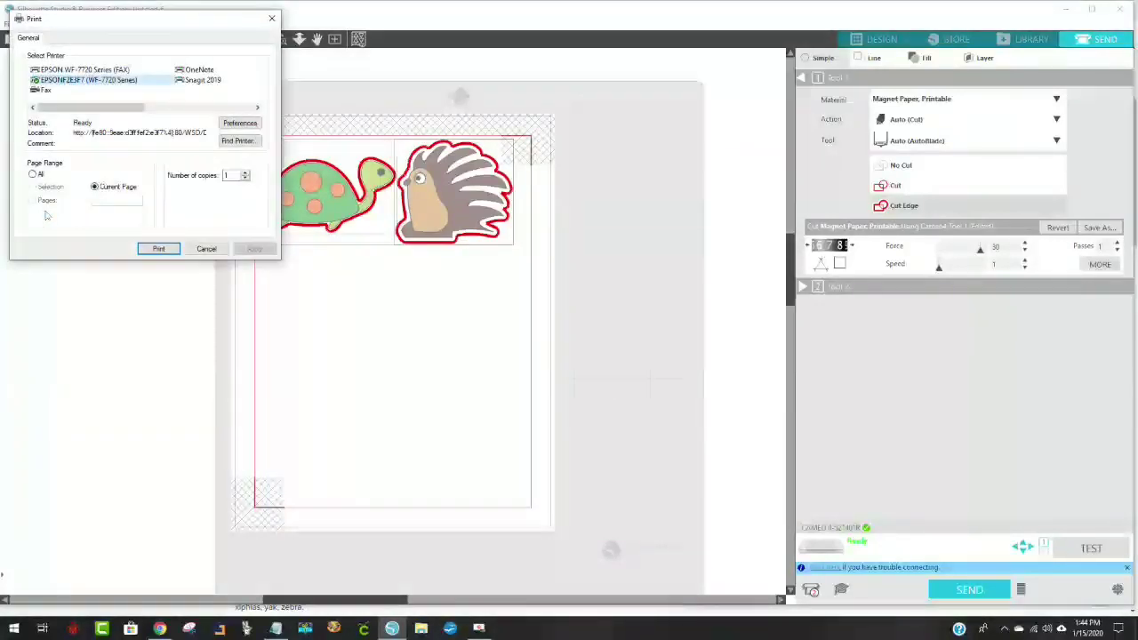
{"action": "left_click", "coordinate": [239, 123]}
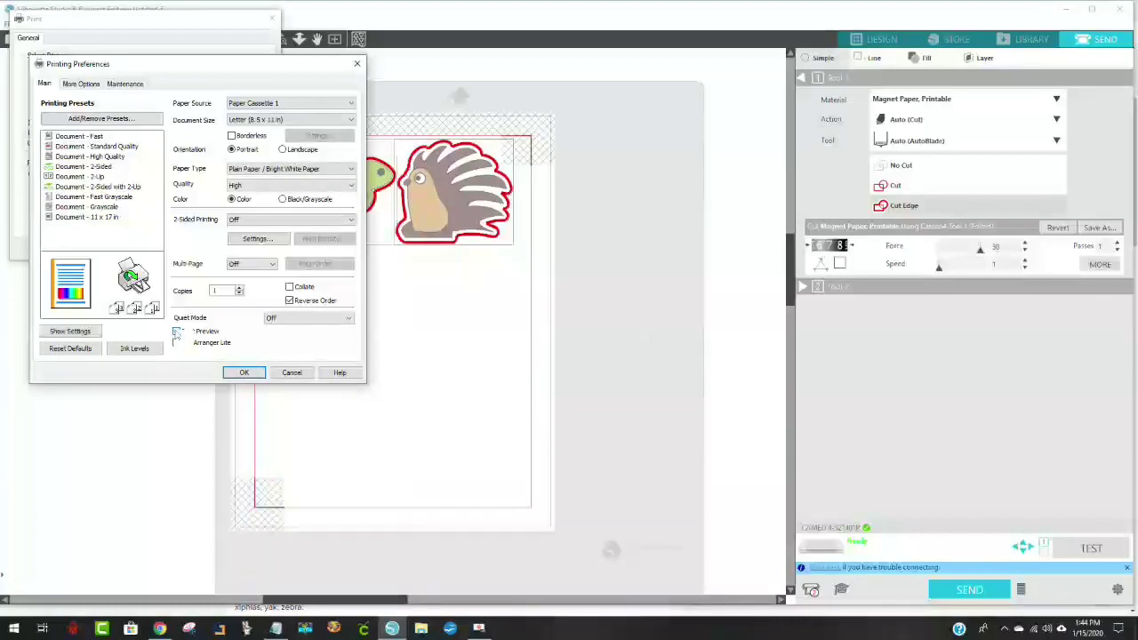
{"action": "left_click", "coordinate": [245, 374]}
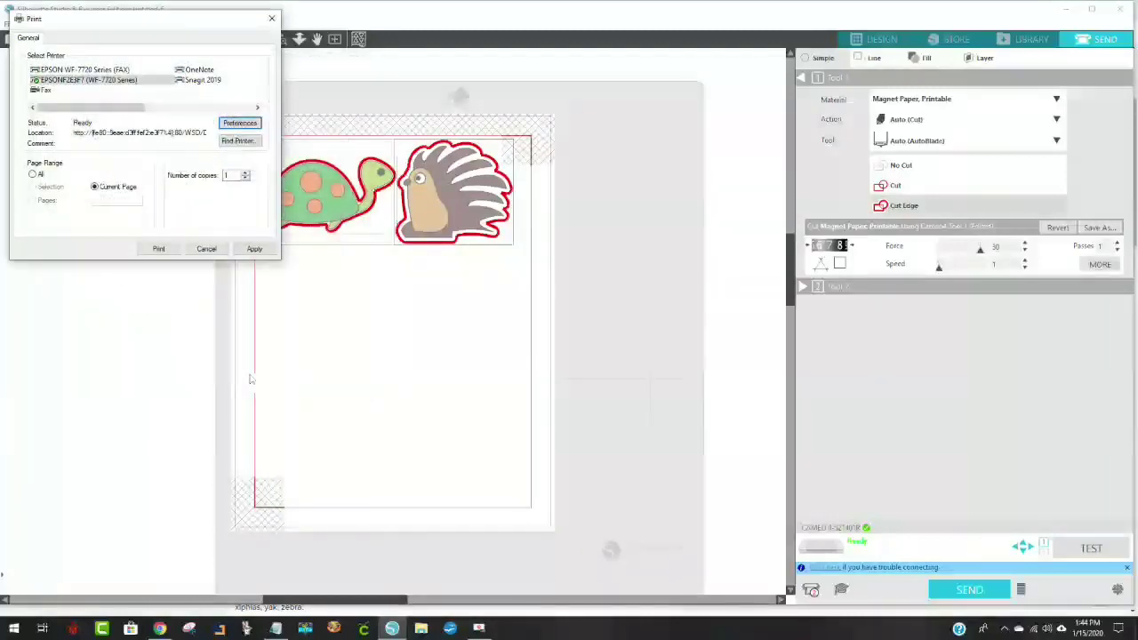
{"action": "left_click", "coordinate": [155, 249]}
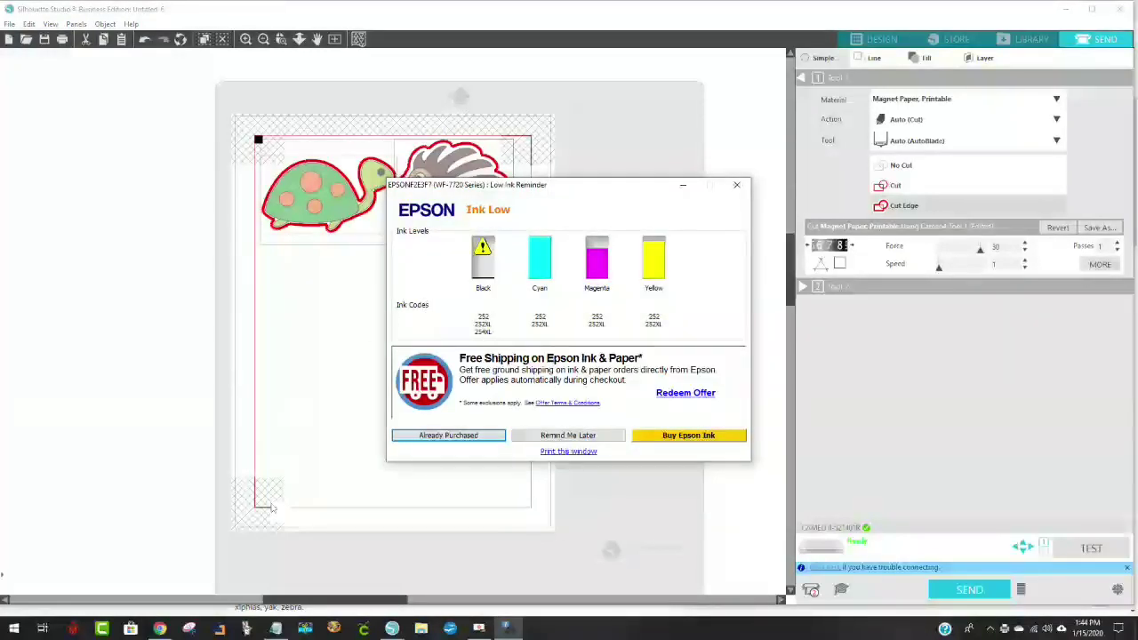
{"action": "left_click", "coordinate": [736, 184]}
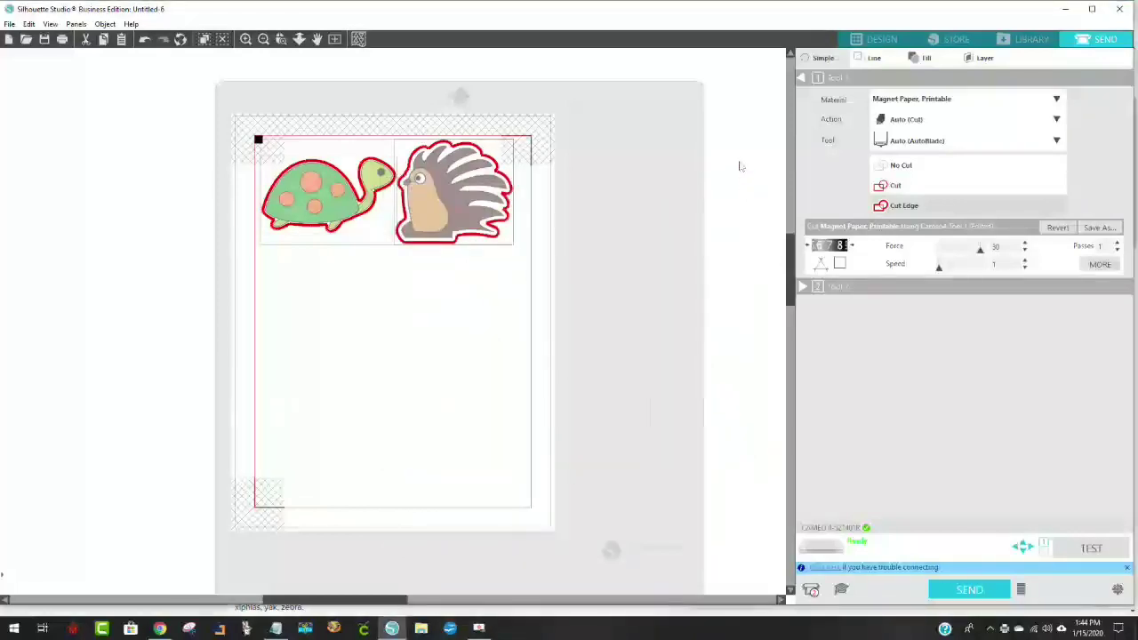